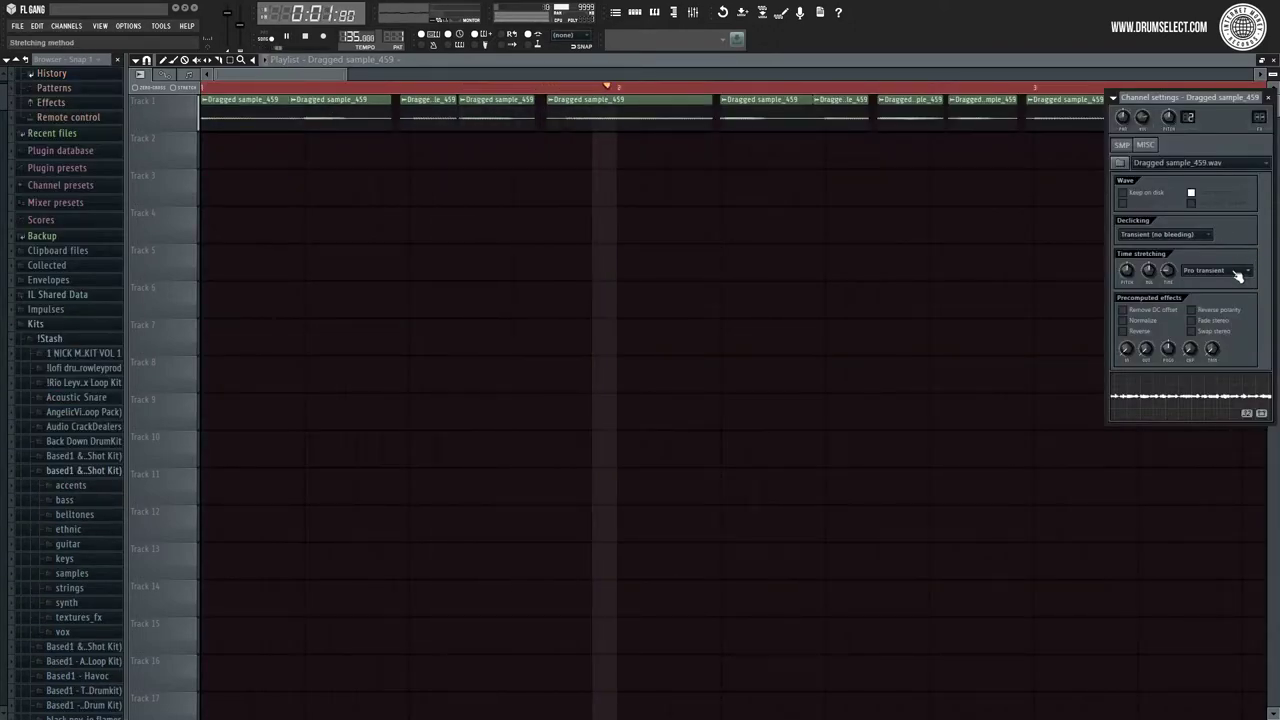
Step: Route the final Dragged sample_460 clip to mixer track 4 and set its time stretching to Pro transient
click(692, 12)
click(343, 229)
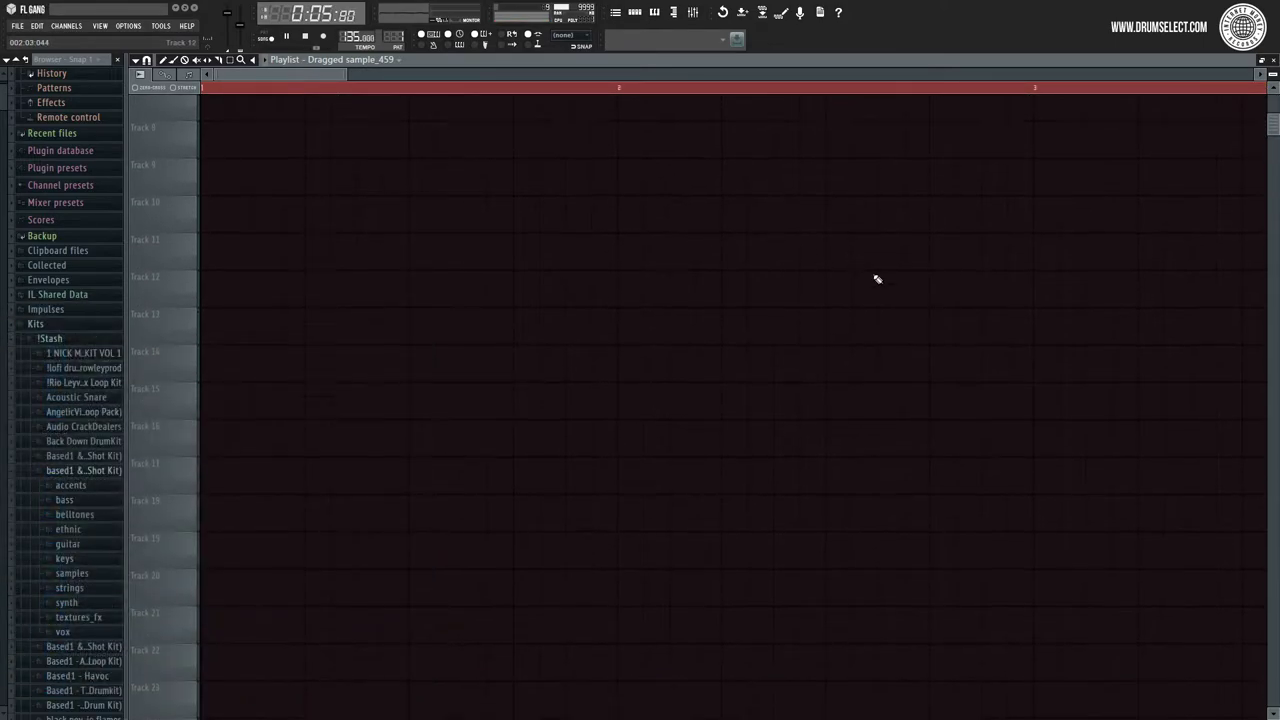
click(1137, 109)
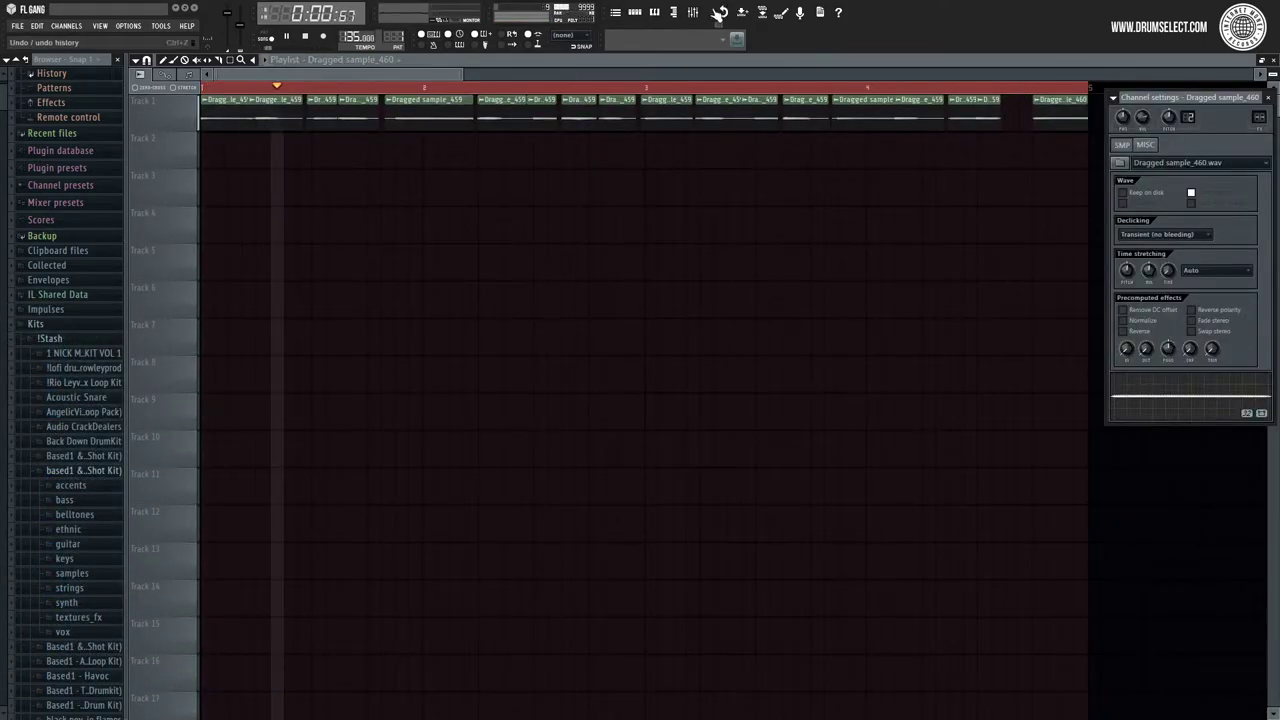
key(F9)
key(F9)
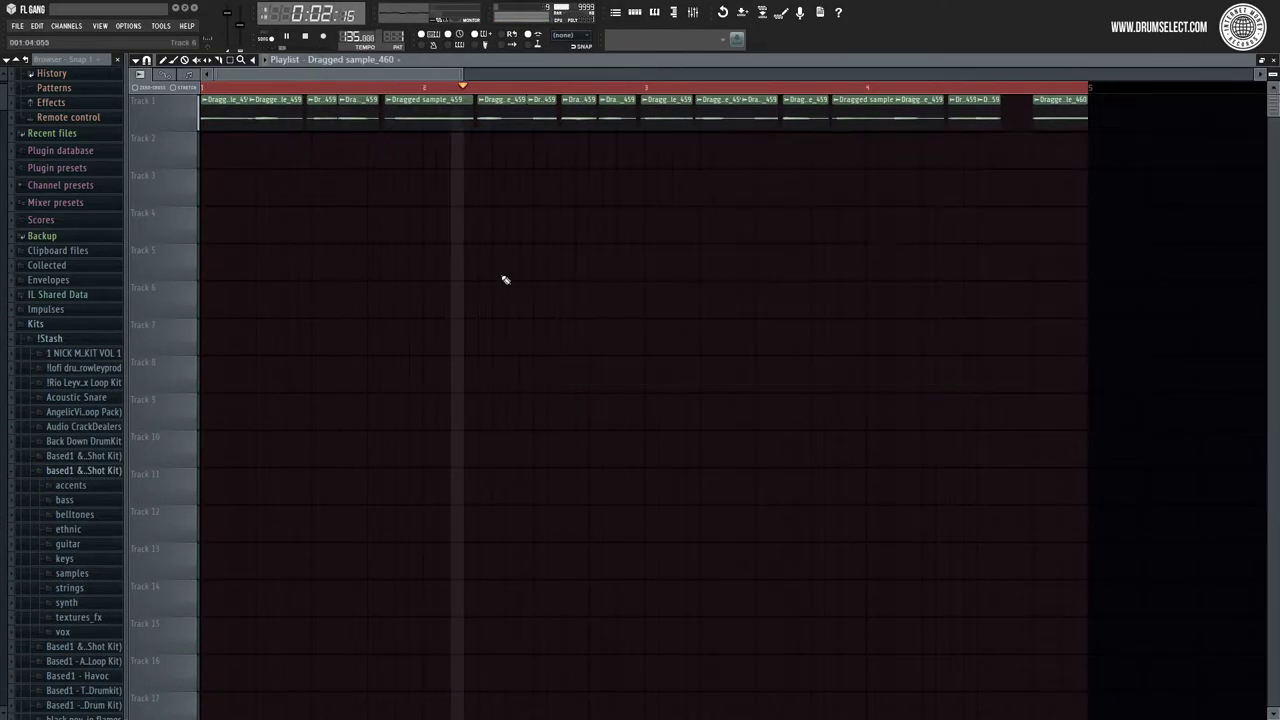
double_click(1071, 117)
click(1225, 270)
click(1226, 299)
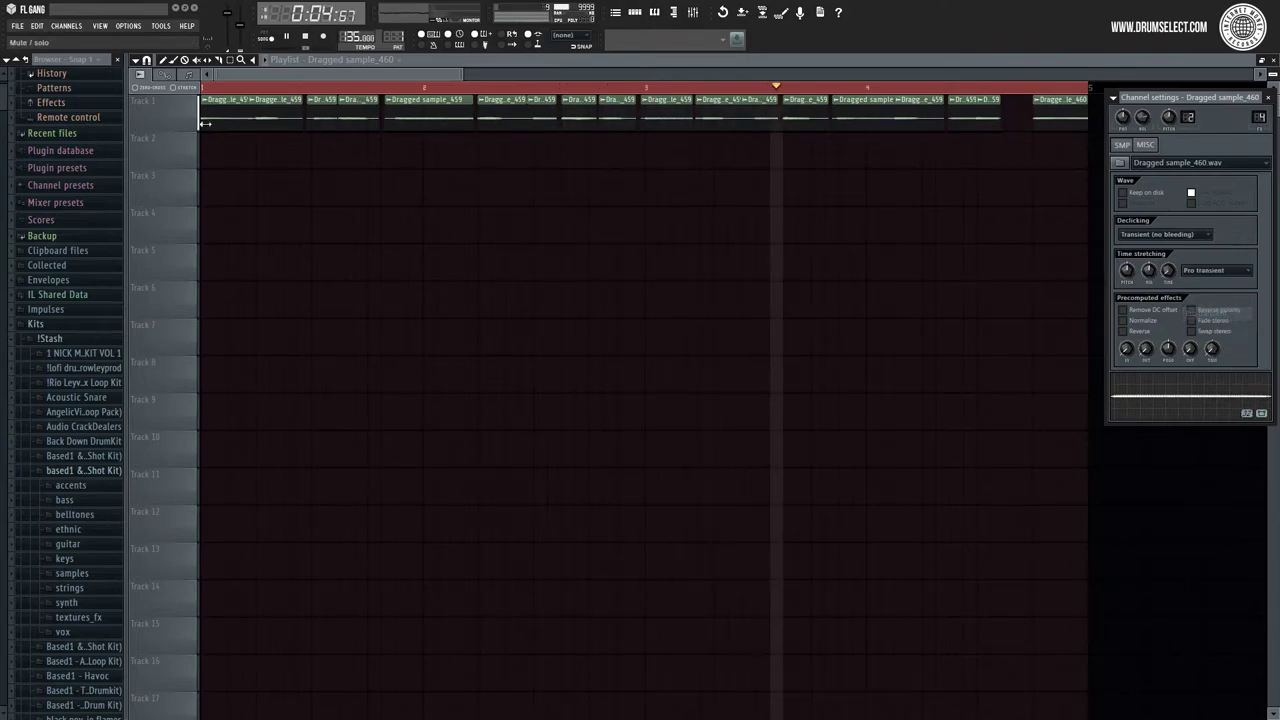
Step: Make the second and third Dragged sample_459 slices on Track 1 unique
click(307, 108)
scroll(280, 130, up, 3)
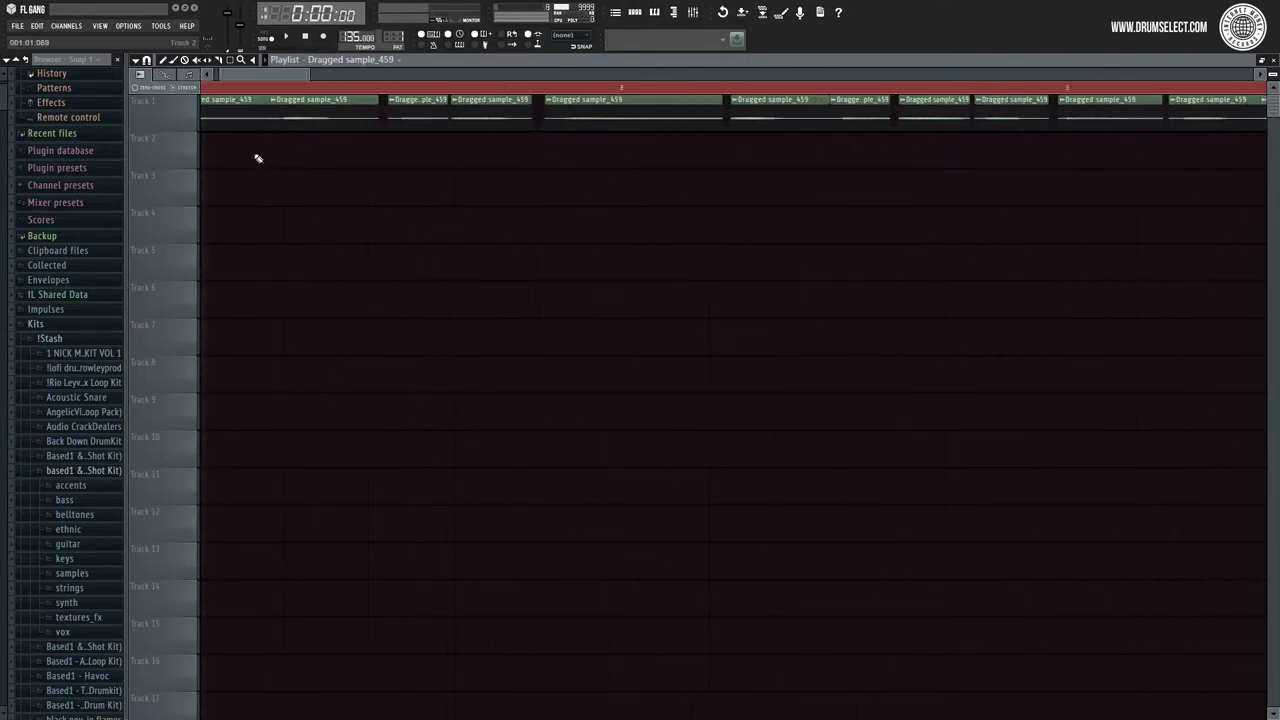
click(276, 102)
click(305, 174)
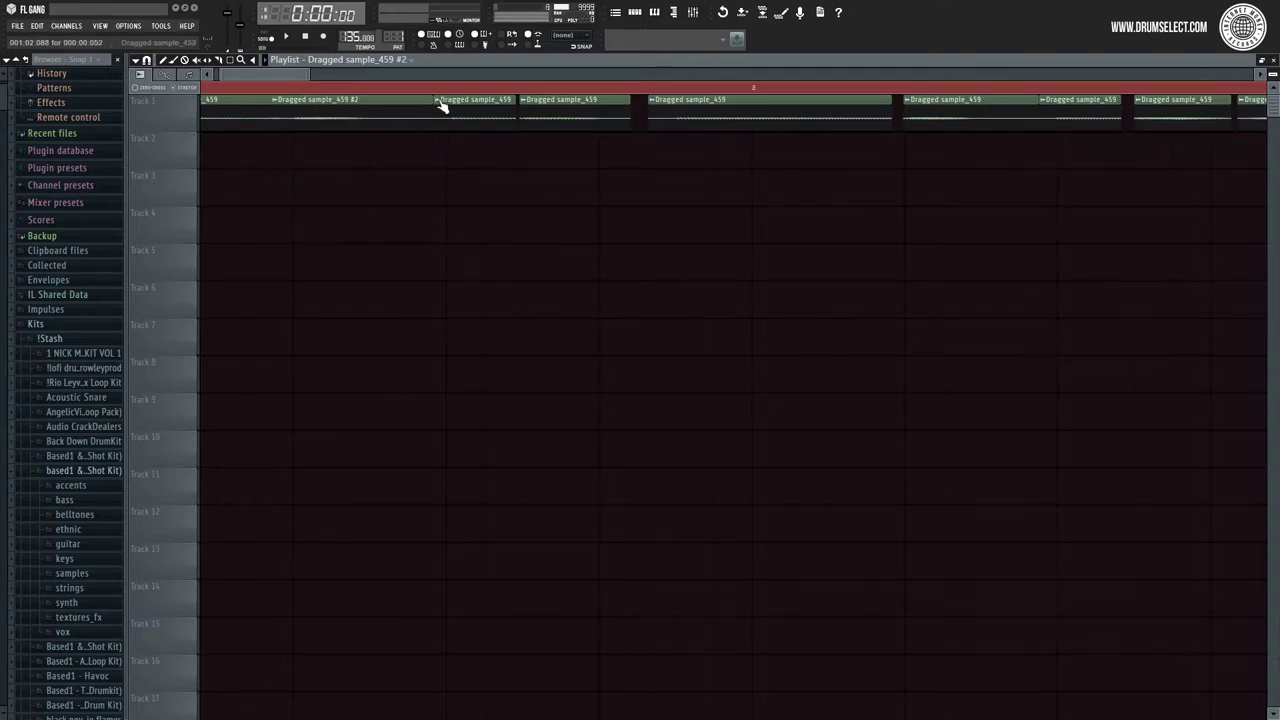
click(436, 106)
click(463, 175)
Step: Make the remaining Dragged sample_459 slices unique and render their mixer track to an audio file
key(space)
scroll(549, 283, down, 2)
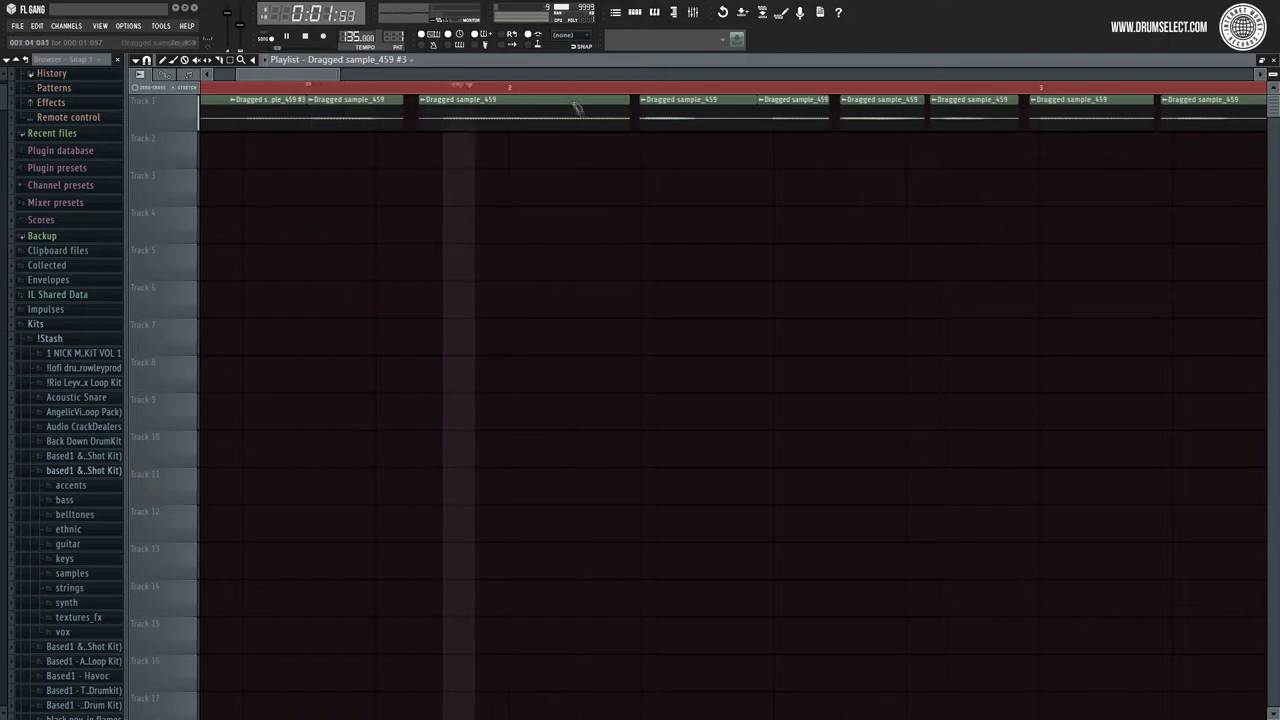
click(588, 100)
click(615, 174)
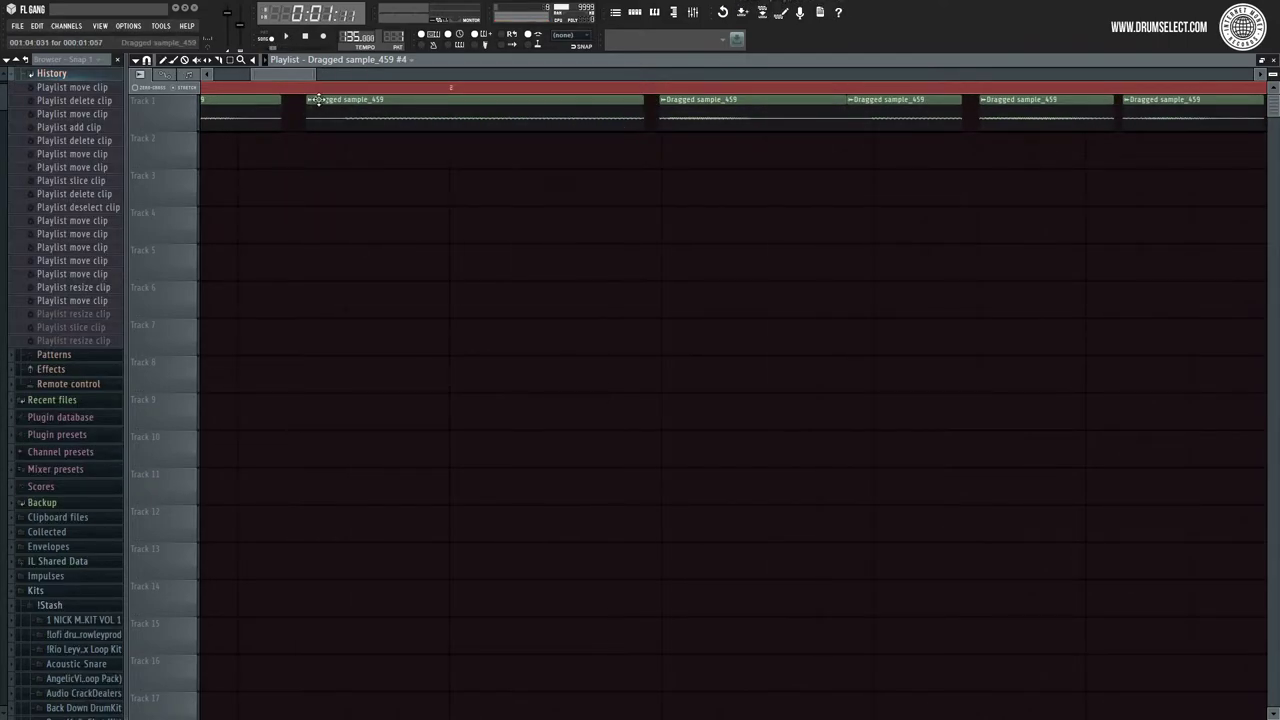
right_click(311, 104)
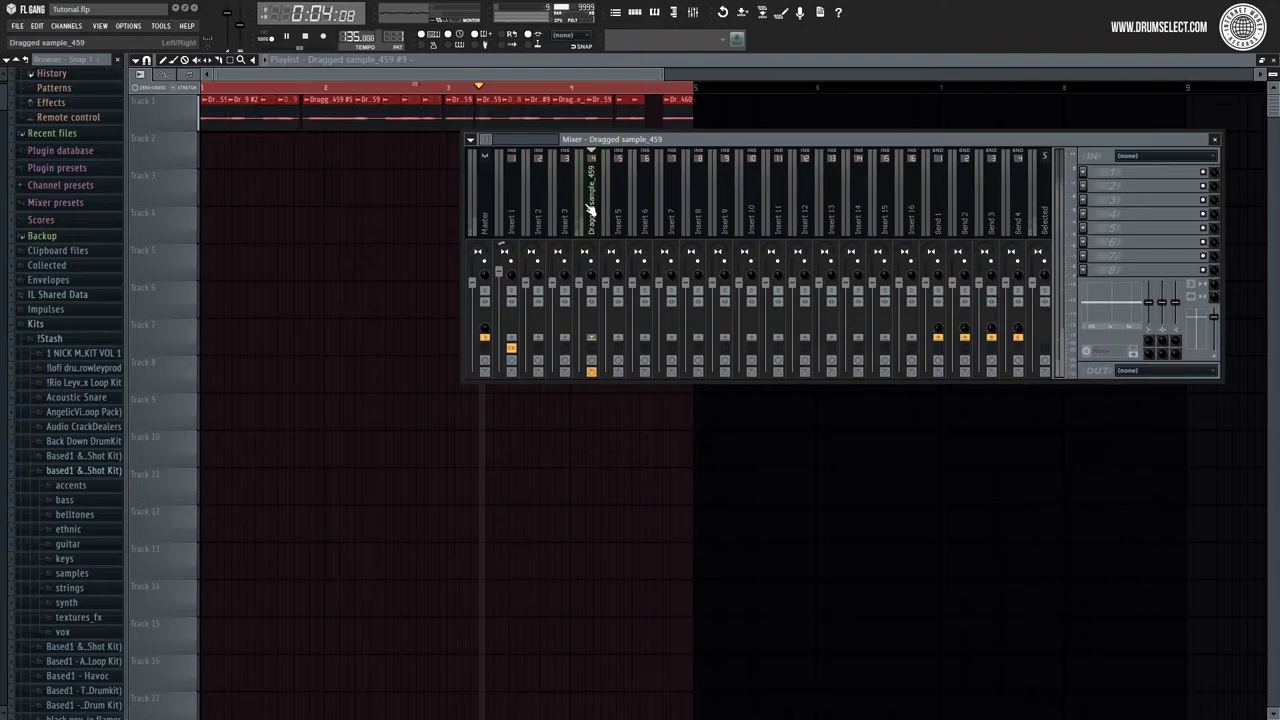
key(ctrl+alt+r)
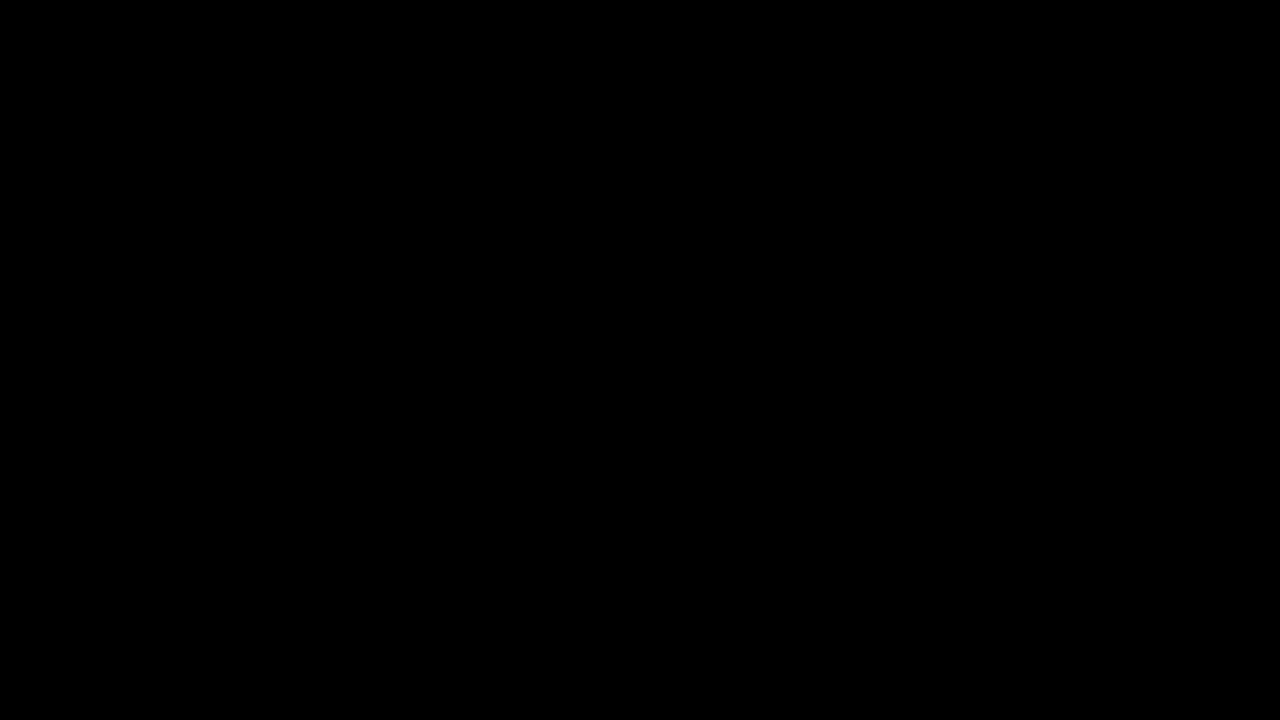
Step: Open GTune on Insert 1 and place G5, A#5 and F5 notes at bars 1, 2 and 3 in the Sampler #2 piano roll
click(1145, 185)
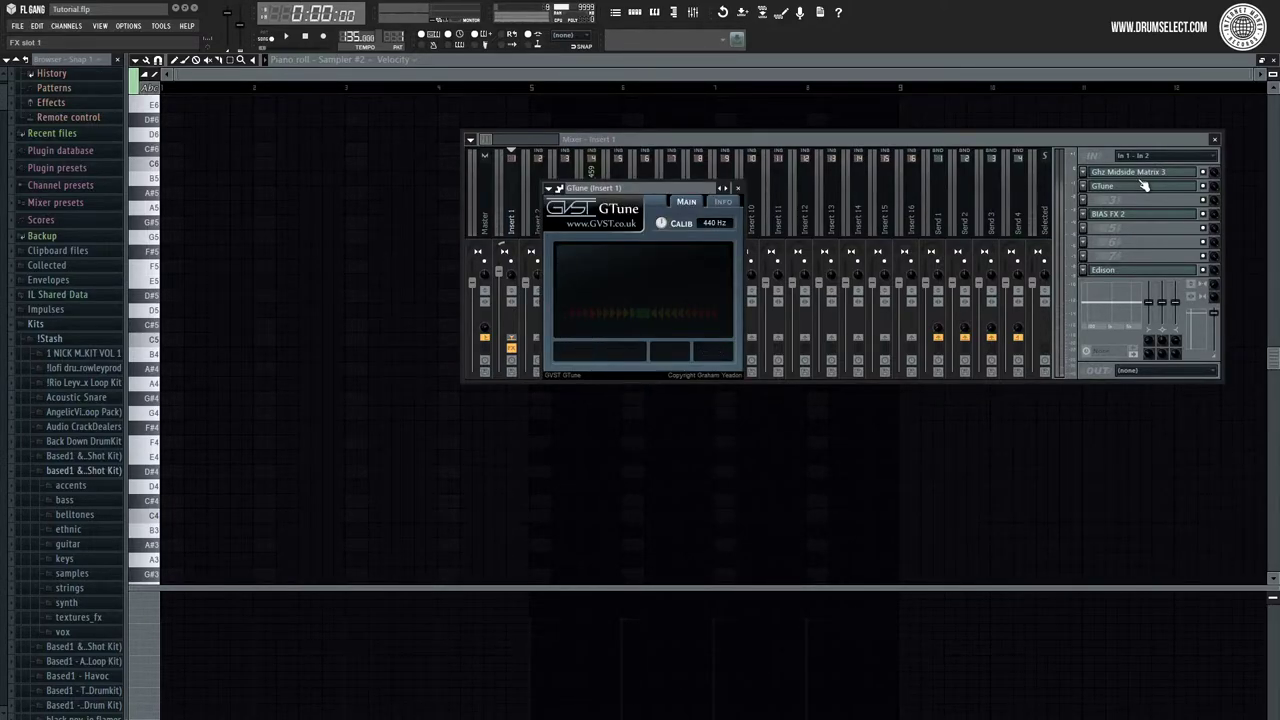
click(155, 237)
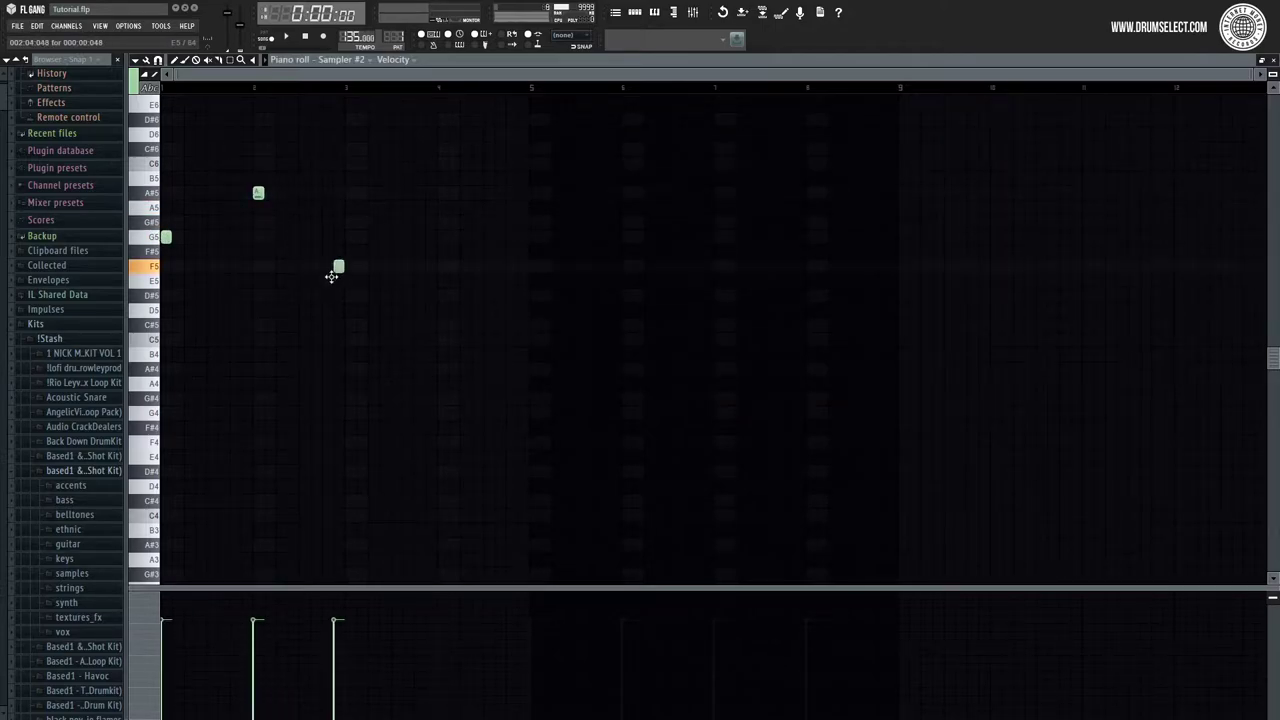
drag(355, 261, 346, 263)
key(space)
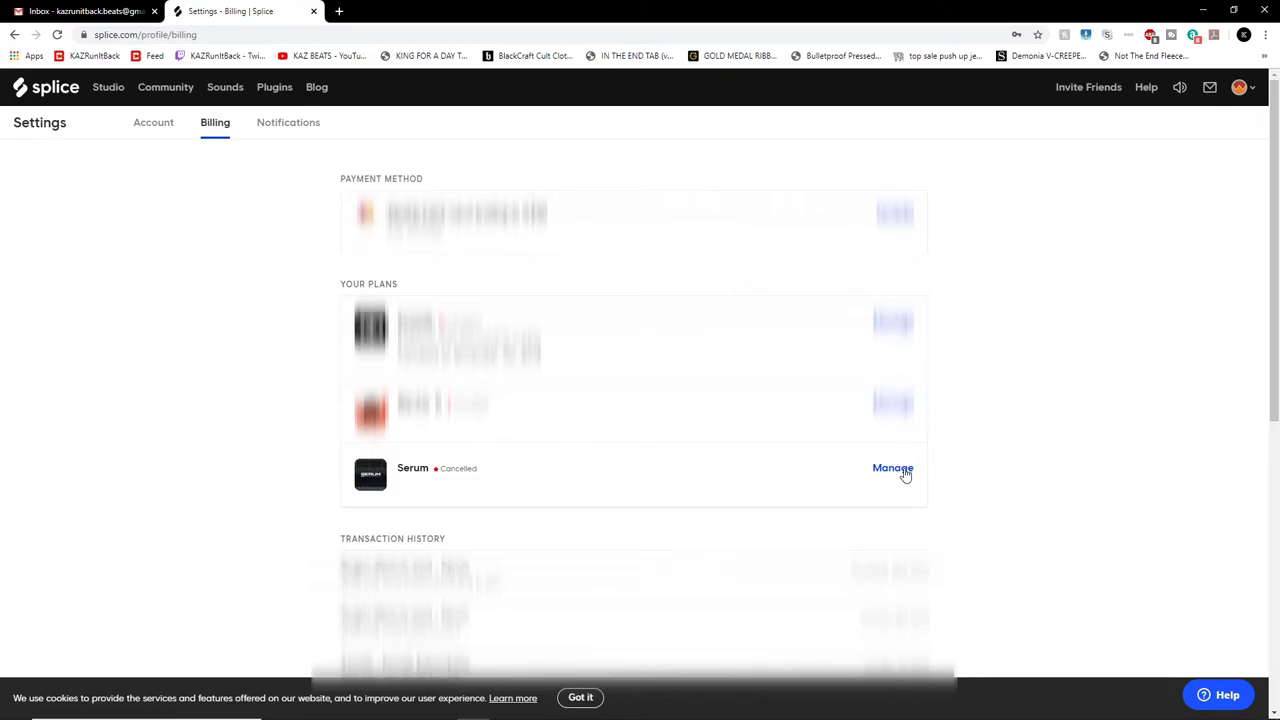
Step: Resume the cancelled Serum plan from the Splice billing settings
click(893, 468)
click(475, 490)
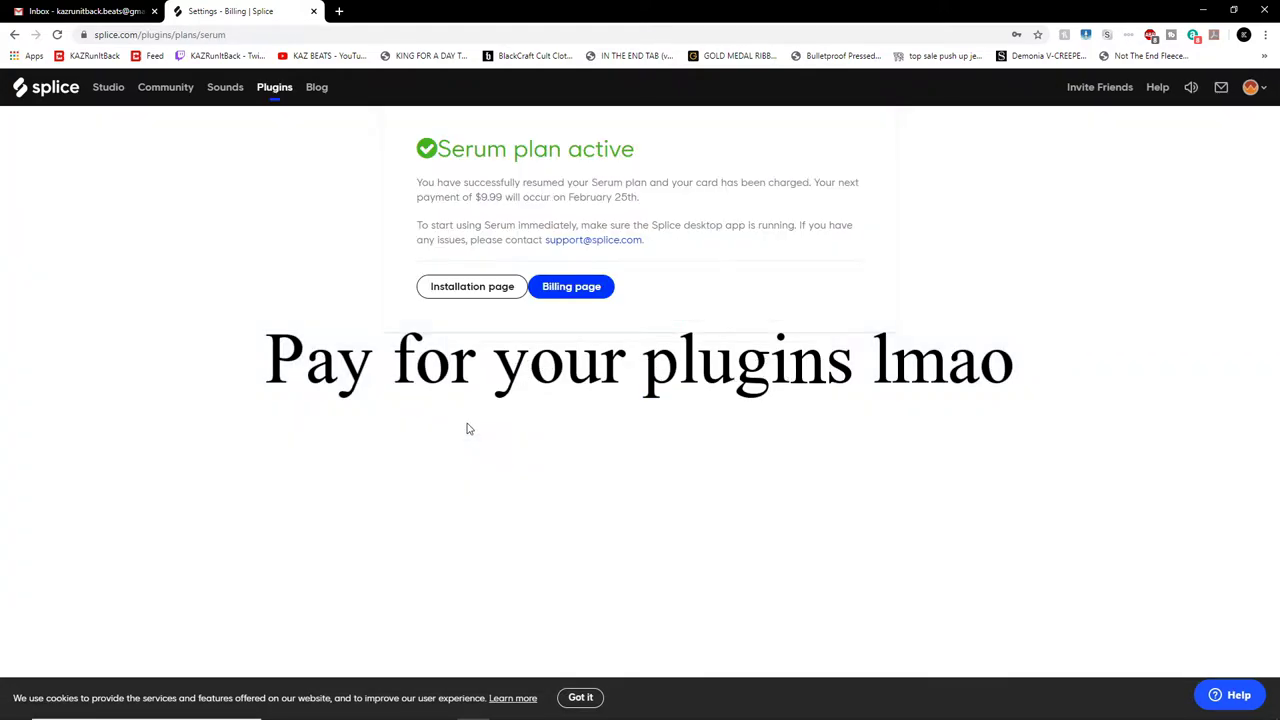
drag(486, 175, 630, 192)
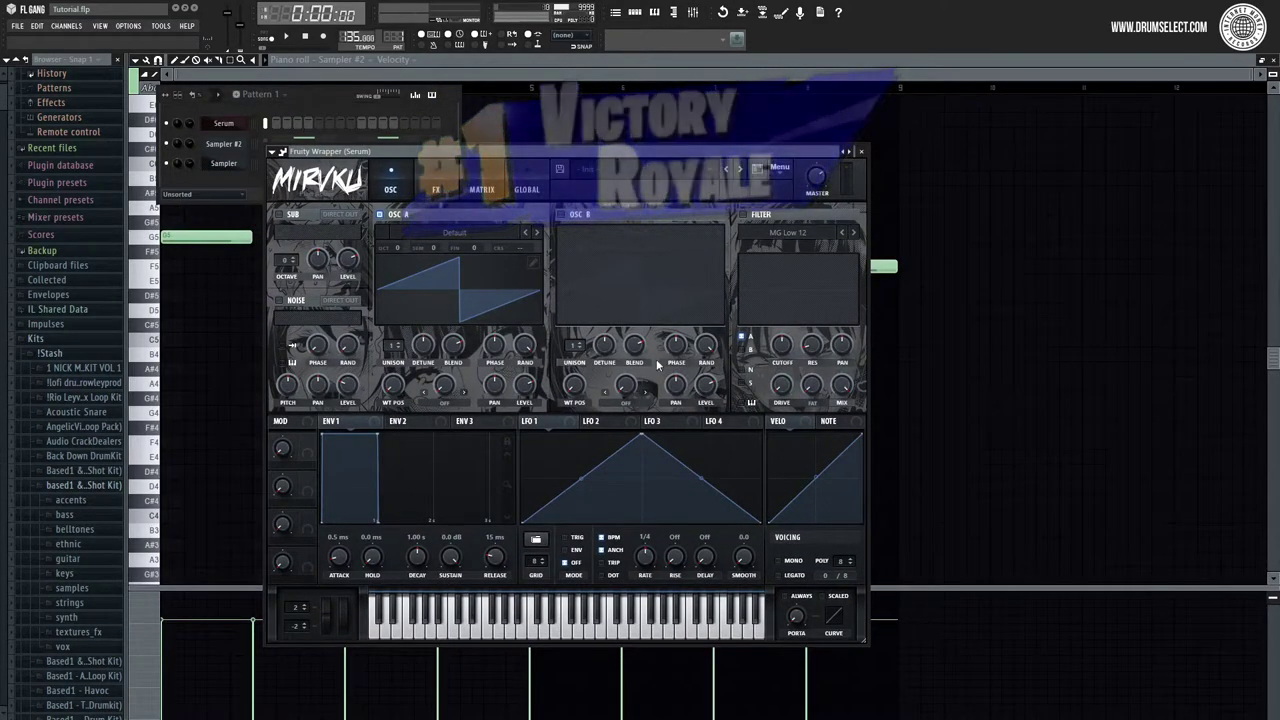
Step: Load the Reese preset in Serum
click(843, 153)
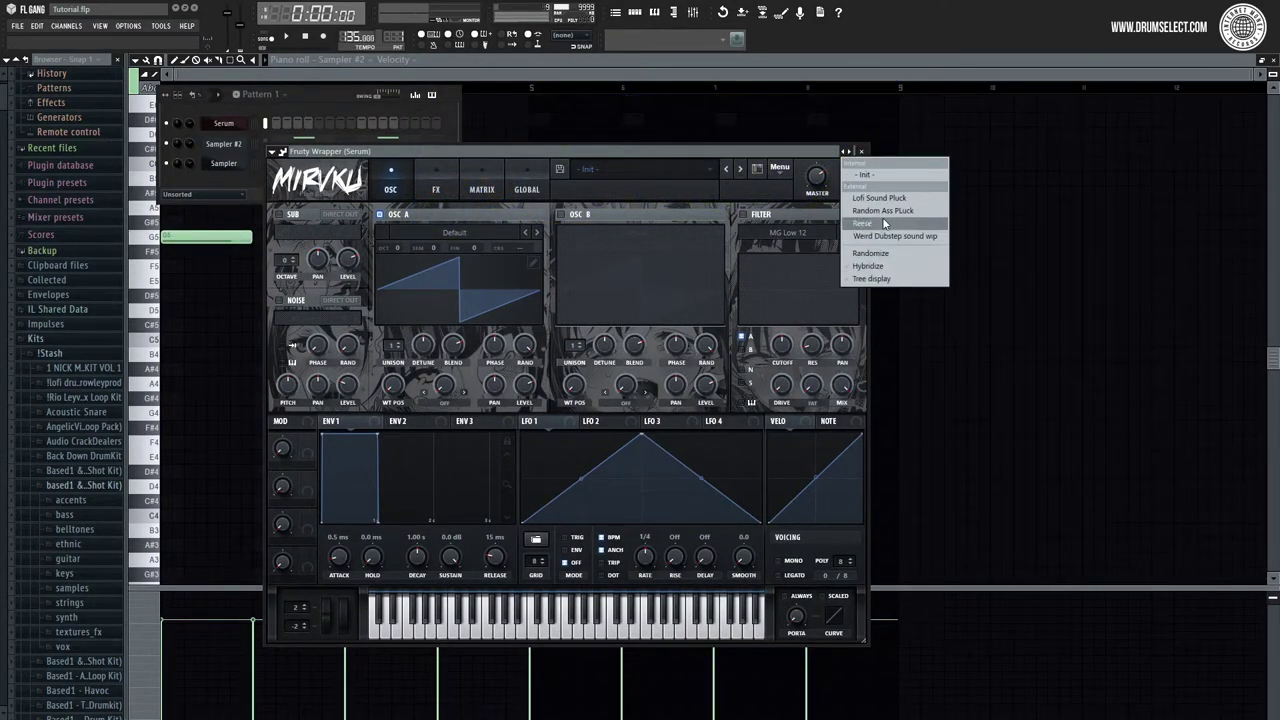
click(885, 221)
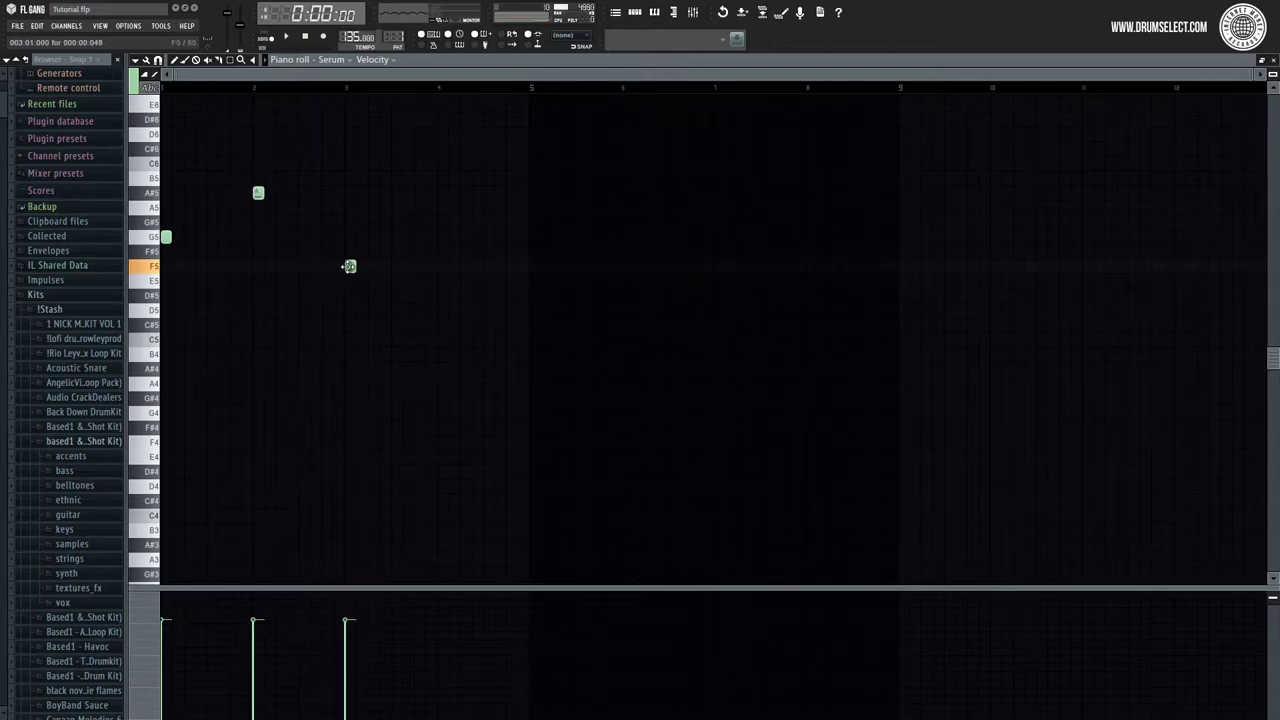
Step: Extend Serum's G5, A#5 and F5 notes into a continuous four-bar phrase and duplicate it twice
click(442, 266)
key(ctrl+l)
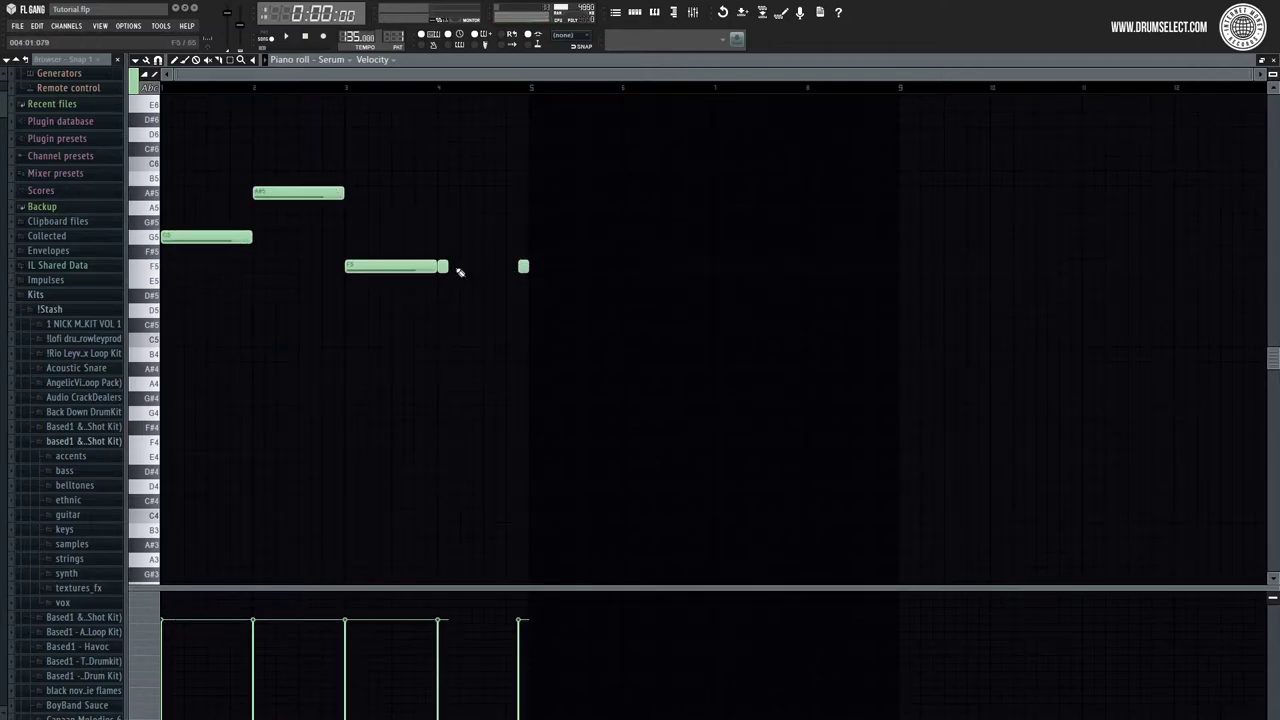
key(ctrl+a)
key(ctrl+b)
key(ctrl+b)
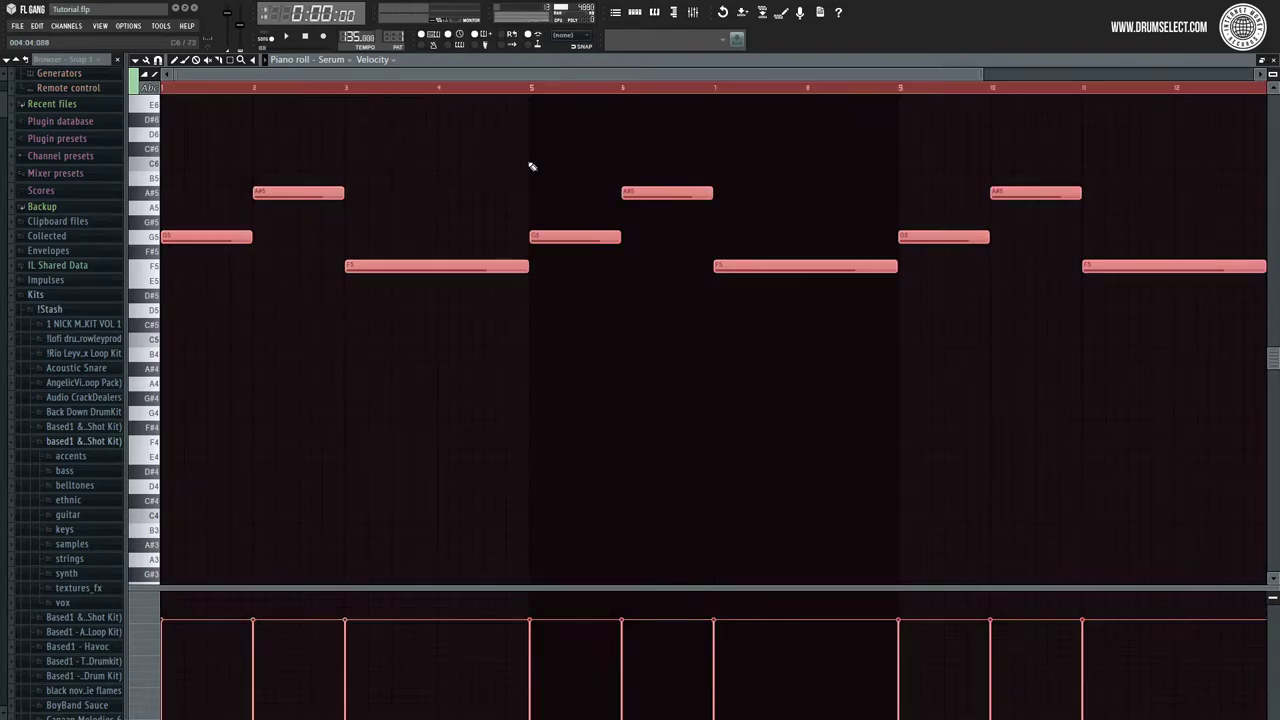
Step: Transpose all Serum notes down to G2, A#2 and F2 during playback and lower their velocities
scroll(529, 163, up, 2)
scroll(1020, 337, down, 1)
key(space)
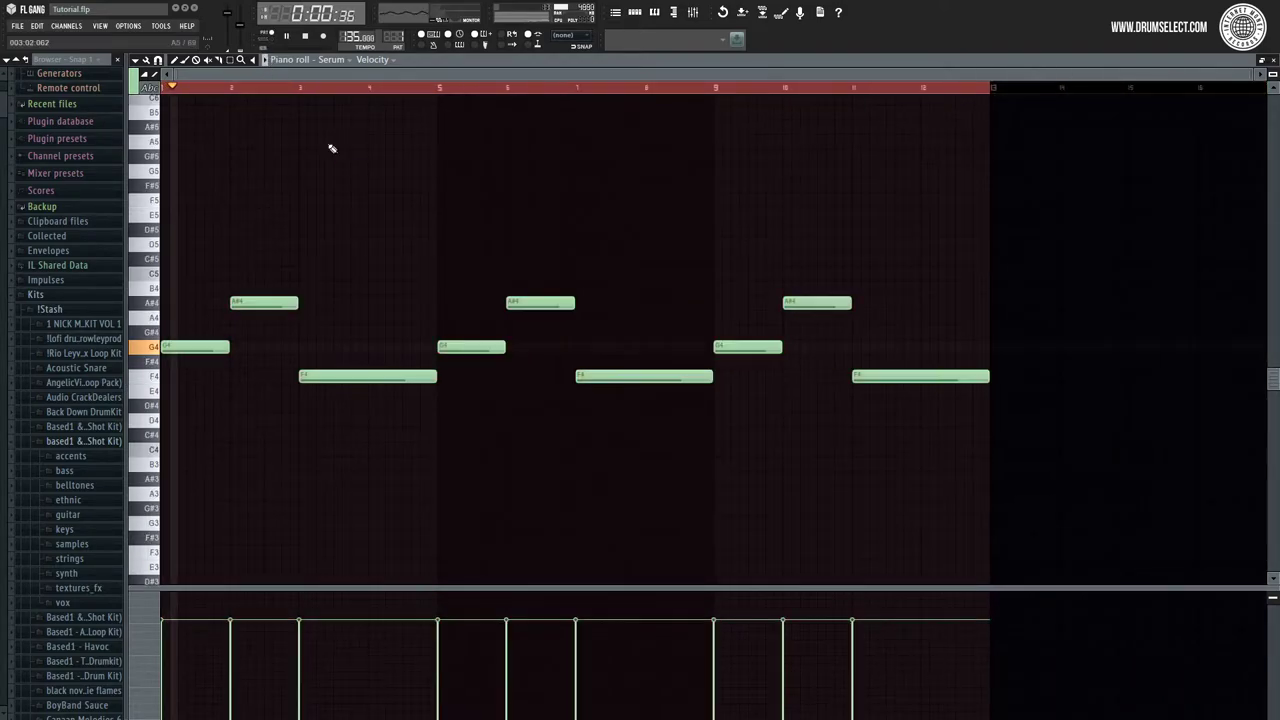
key(space)
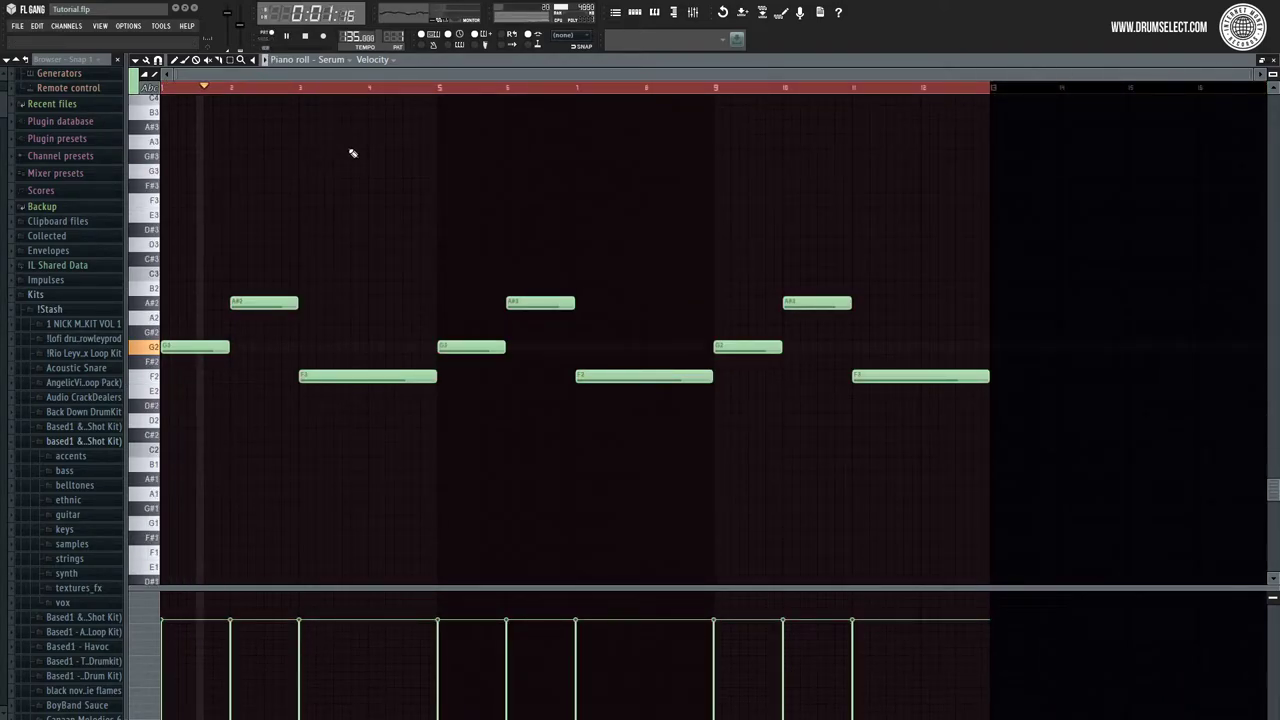
key(ctrl+a)
key(ctrl+d)
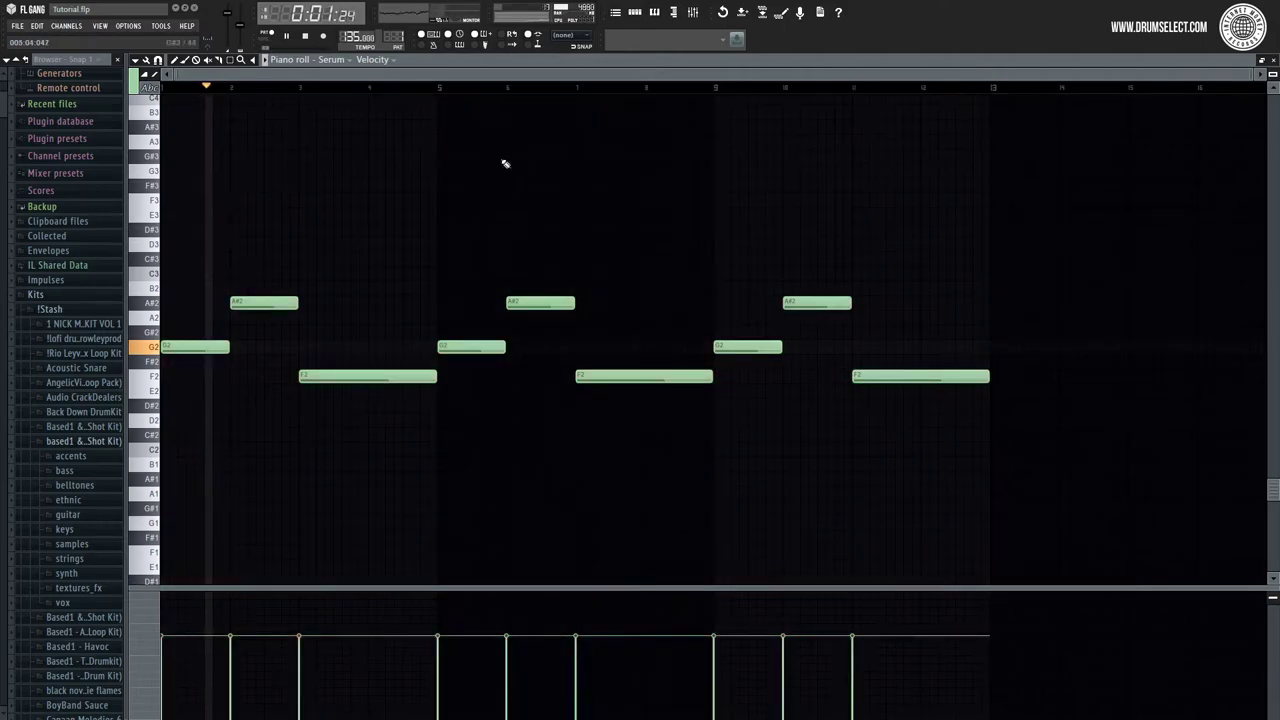
Step: Delete the third repetition of the Serum phrase in bars 9 to 12
drag(499, 261, 990, 386)
key(Delete)
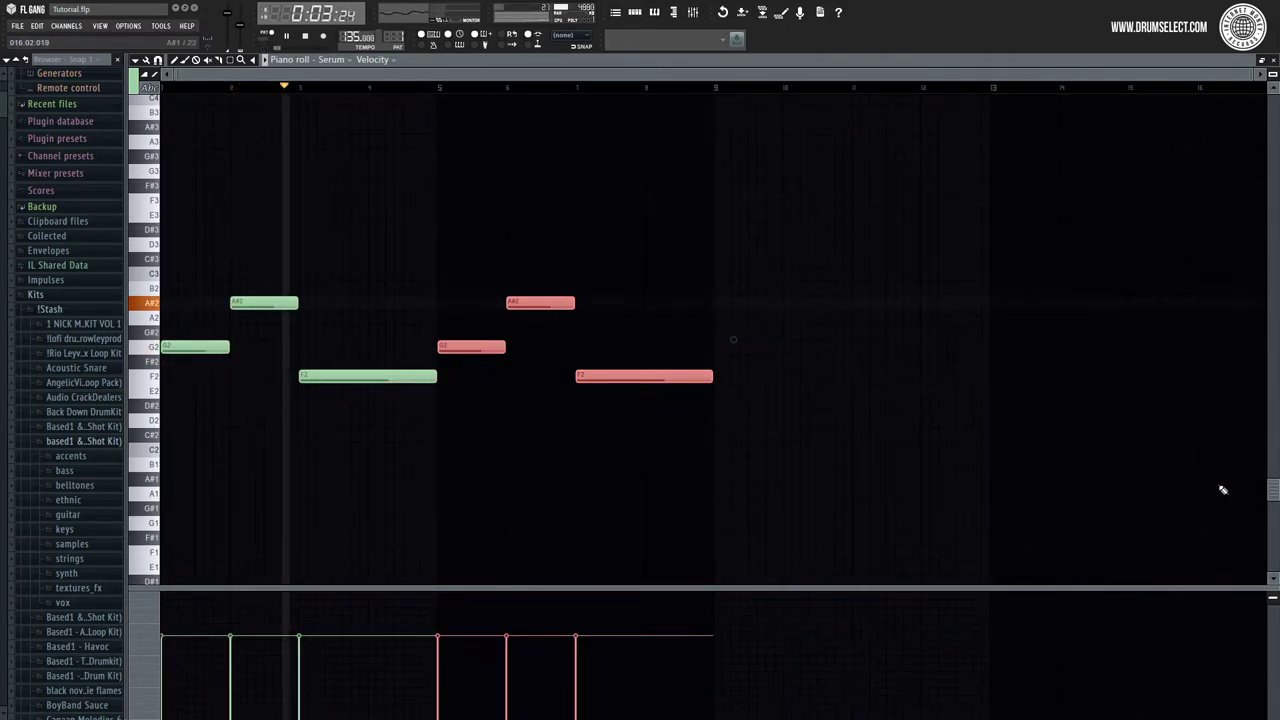
key(ctrl+d)
key(ctrl+a)
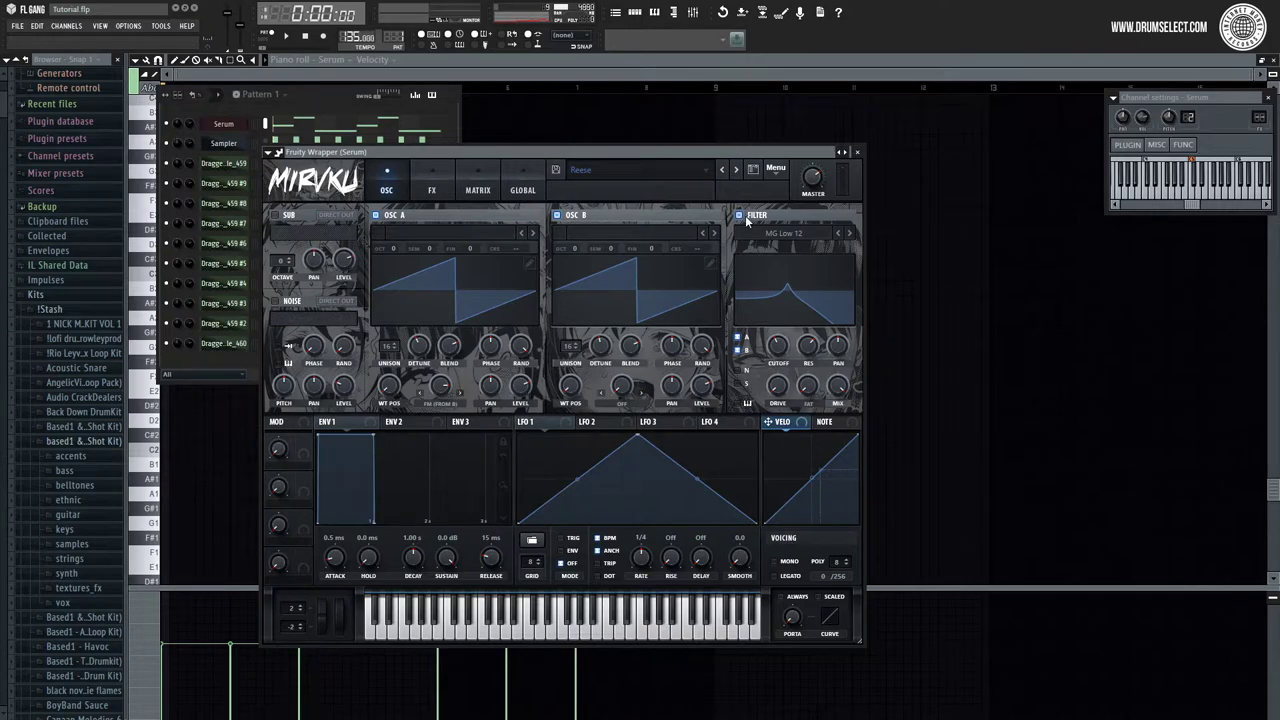
Step: Open the effects page of the Serum Reese patch
click(431, 190)
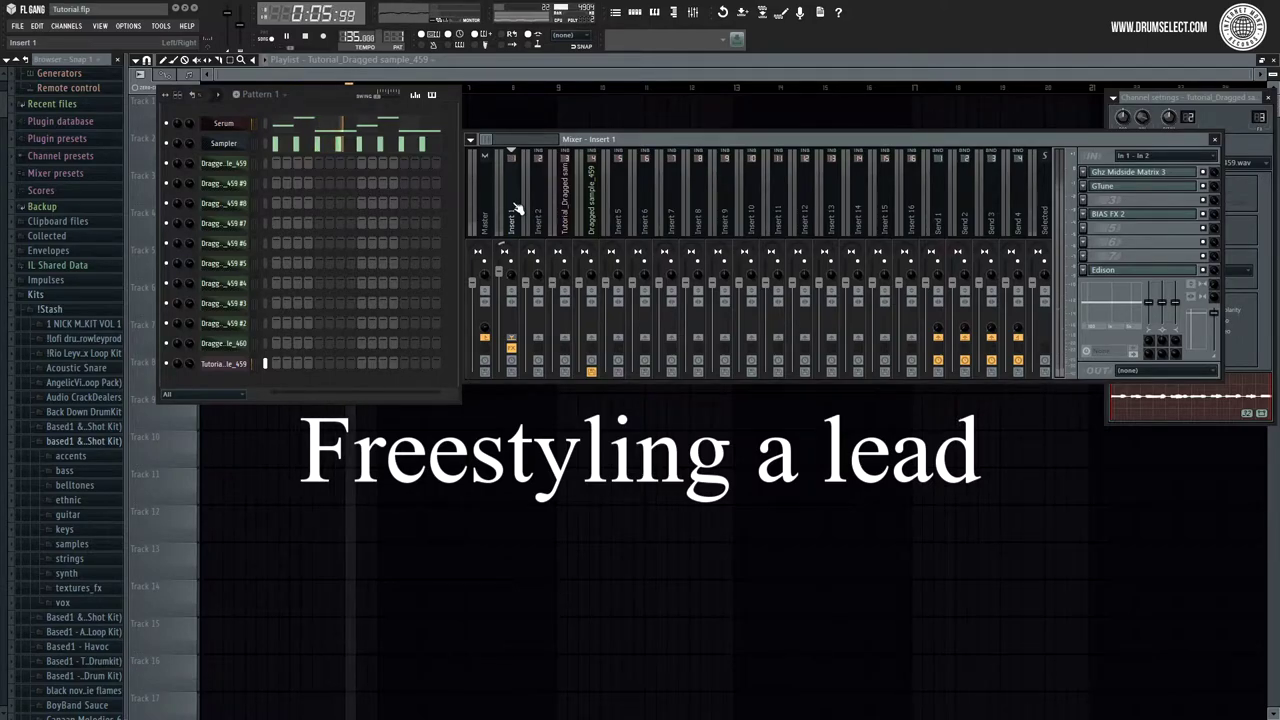
Step: Record a freestyled lead into Edison on mixer Insert 1 over the playing loop
click(1110, 270)
key(r)
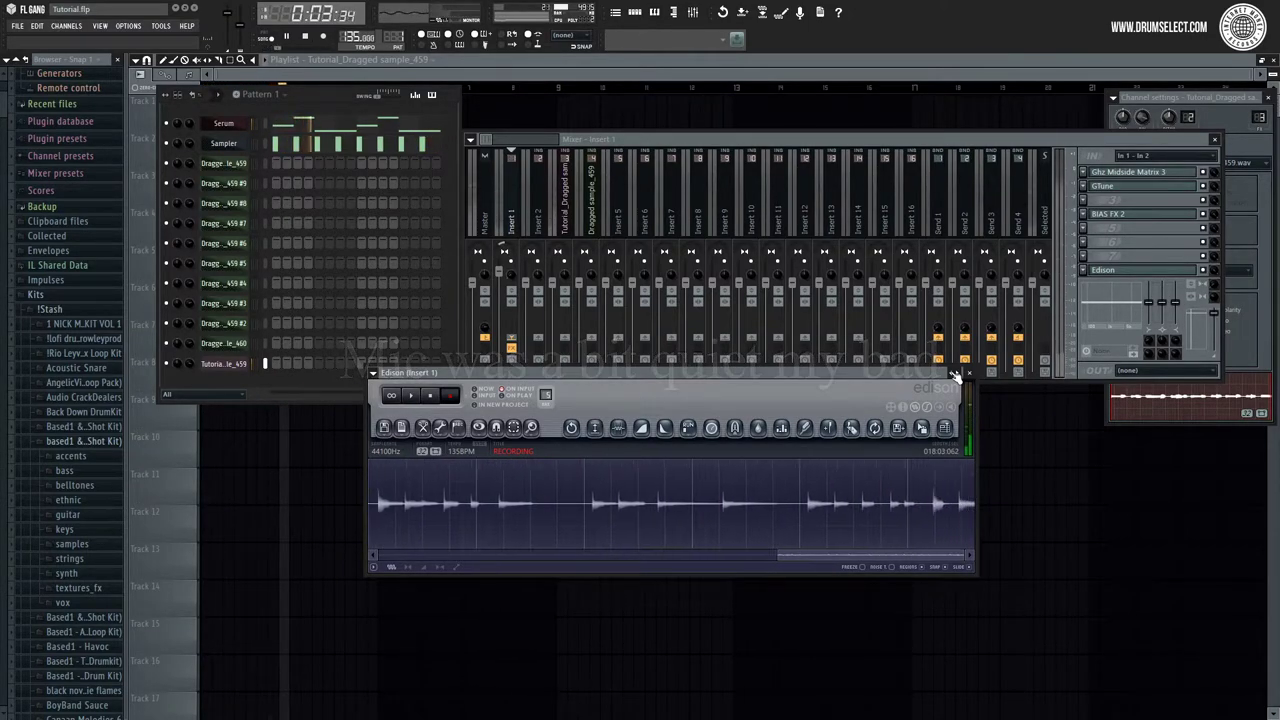
key(space)
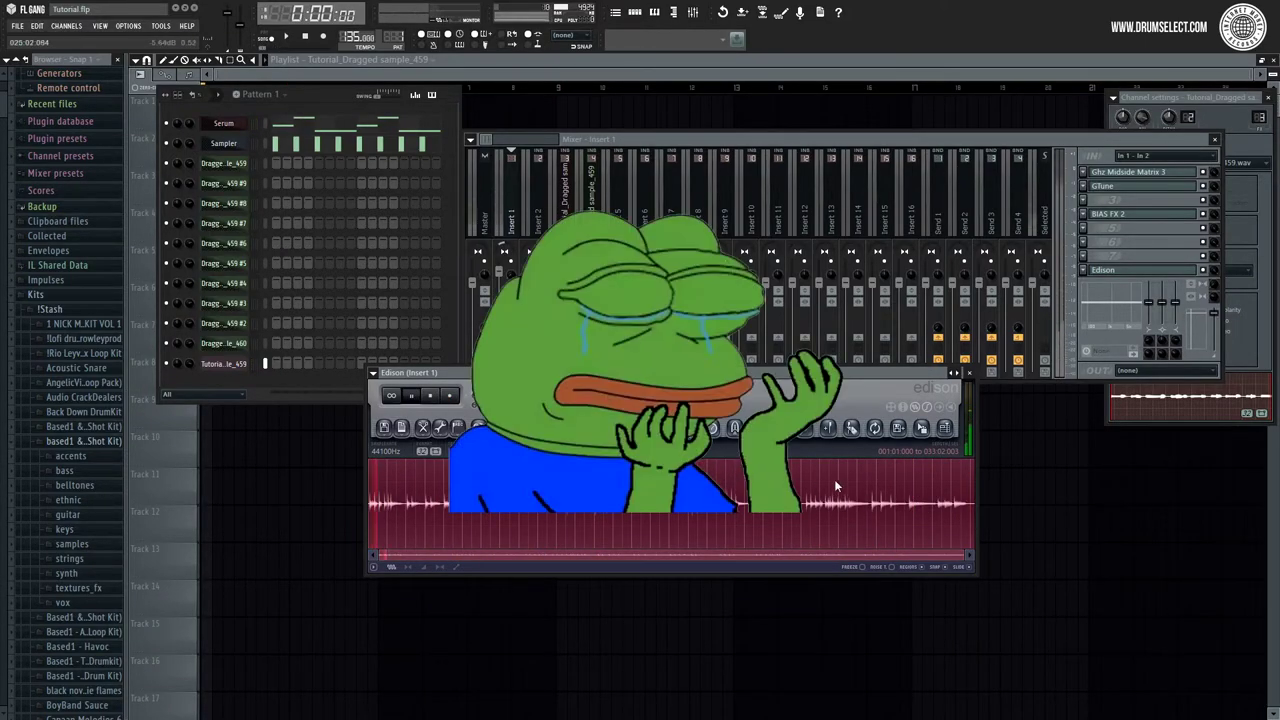
Step: Transfer the Edison recording to the playlist, move it to Track 4 and play it back
drag(922, 430, 222, 487)
drag(403, 472, 380, 215)
key(space)
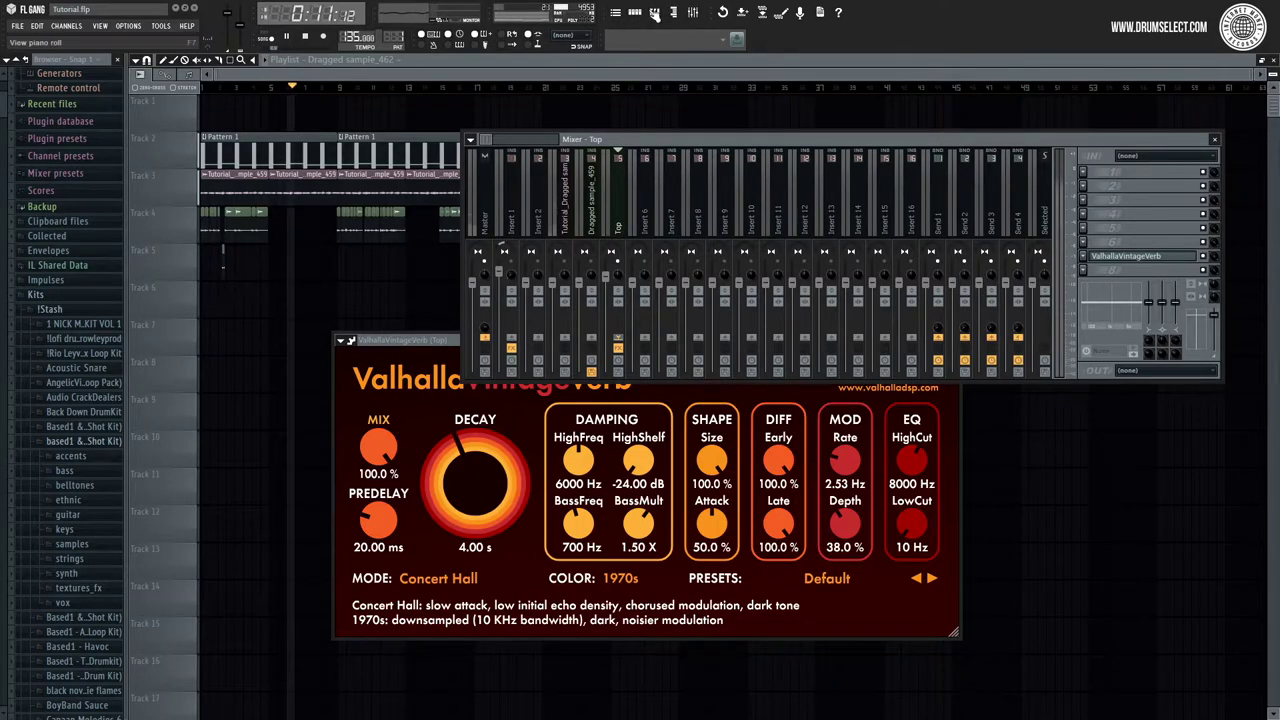
Step: Route Serum from the full channel list to mixer insert 6 and rename that mixer track Reese
click(654, 13)
click(228, 375)
click(228, 384)
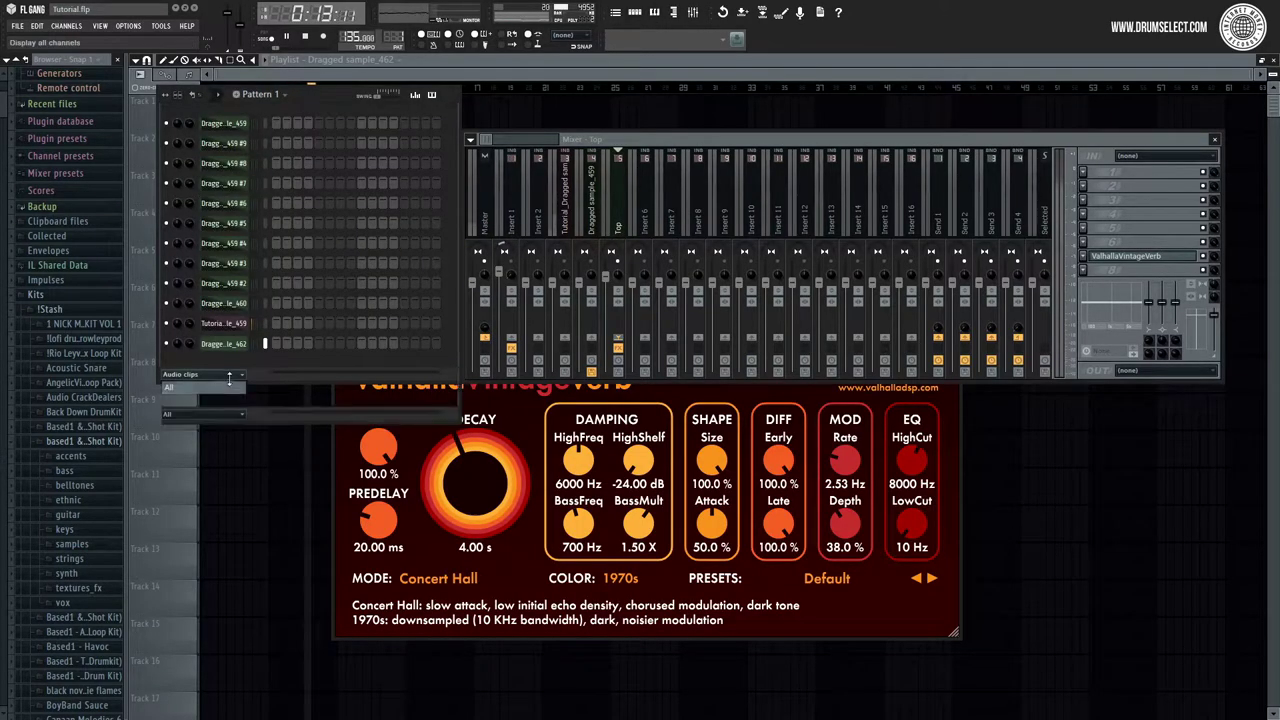
right_click(645, 208)
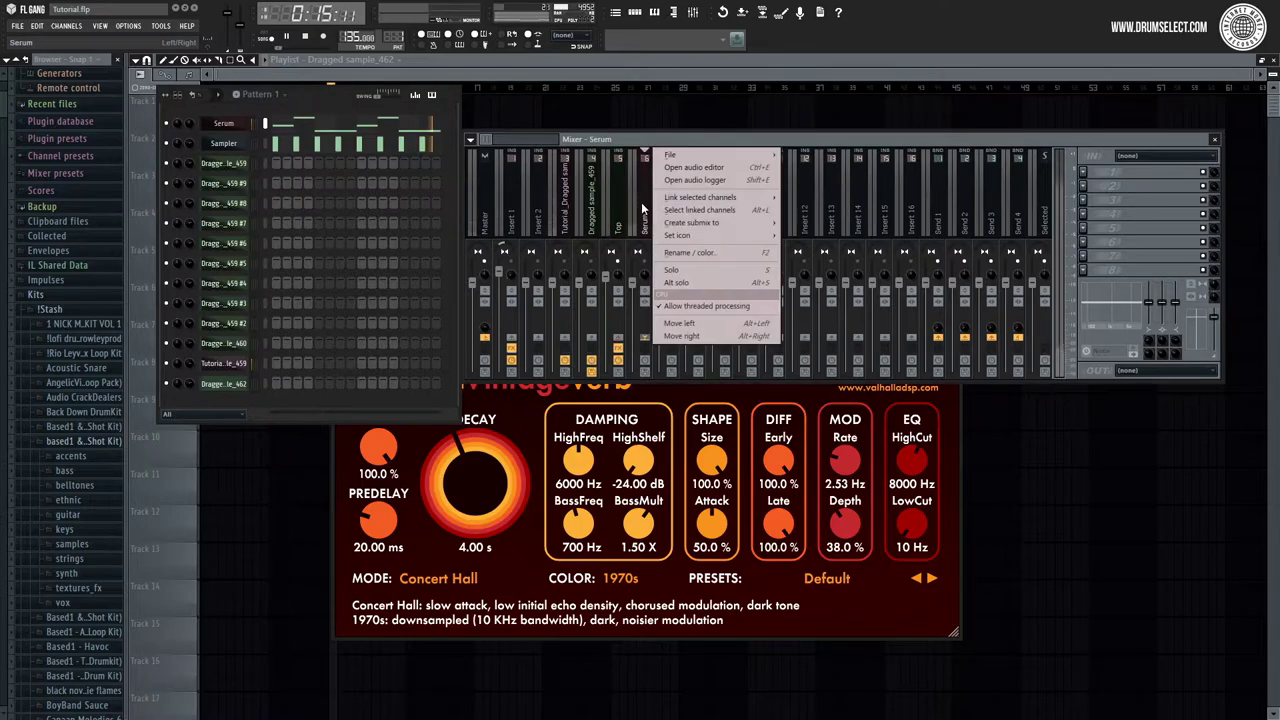
click(690, 290)
Step: Set the ValhallaVintageVerb mix on the Top mixer track to 61.6% and add Fruity Delay 2 in its second slot
click(620, 215)
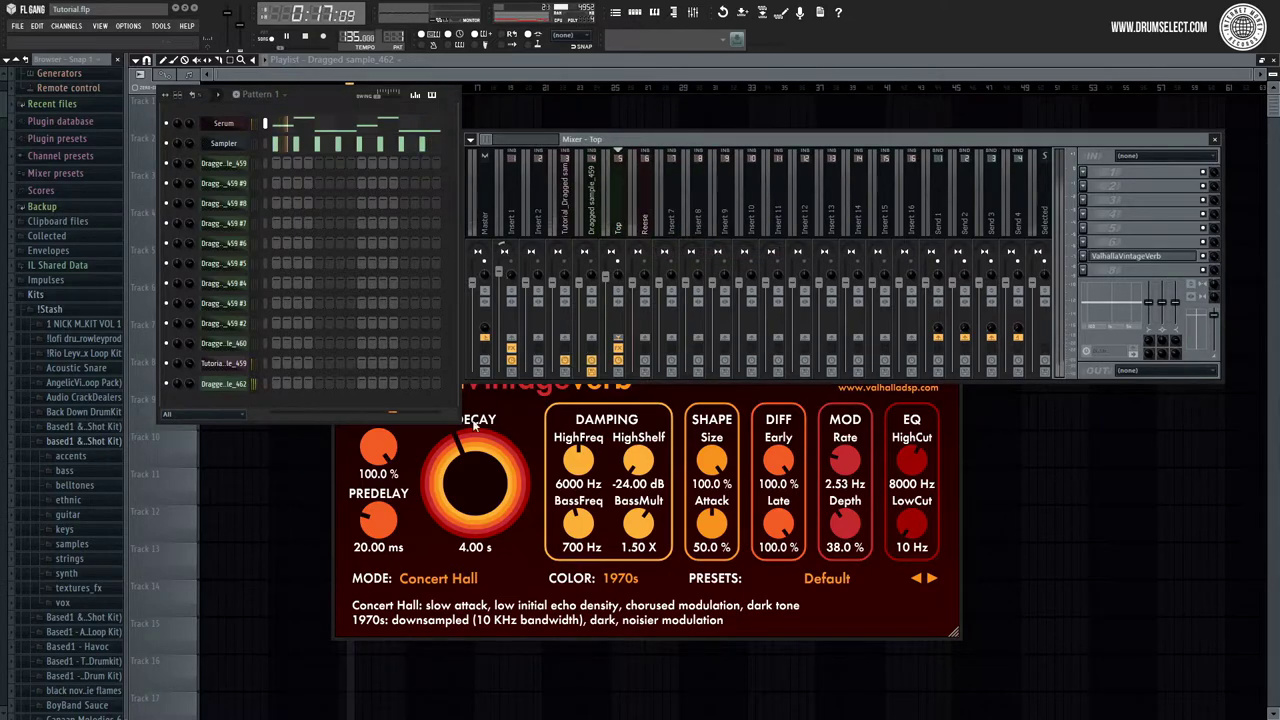
click(417, 448)
drag(378, 447, 383, 497)
drag(401, 446, 402, 466)
click(1140, 186)
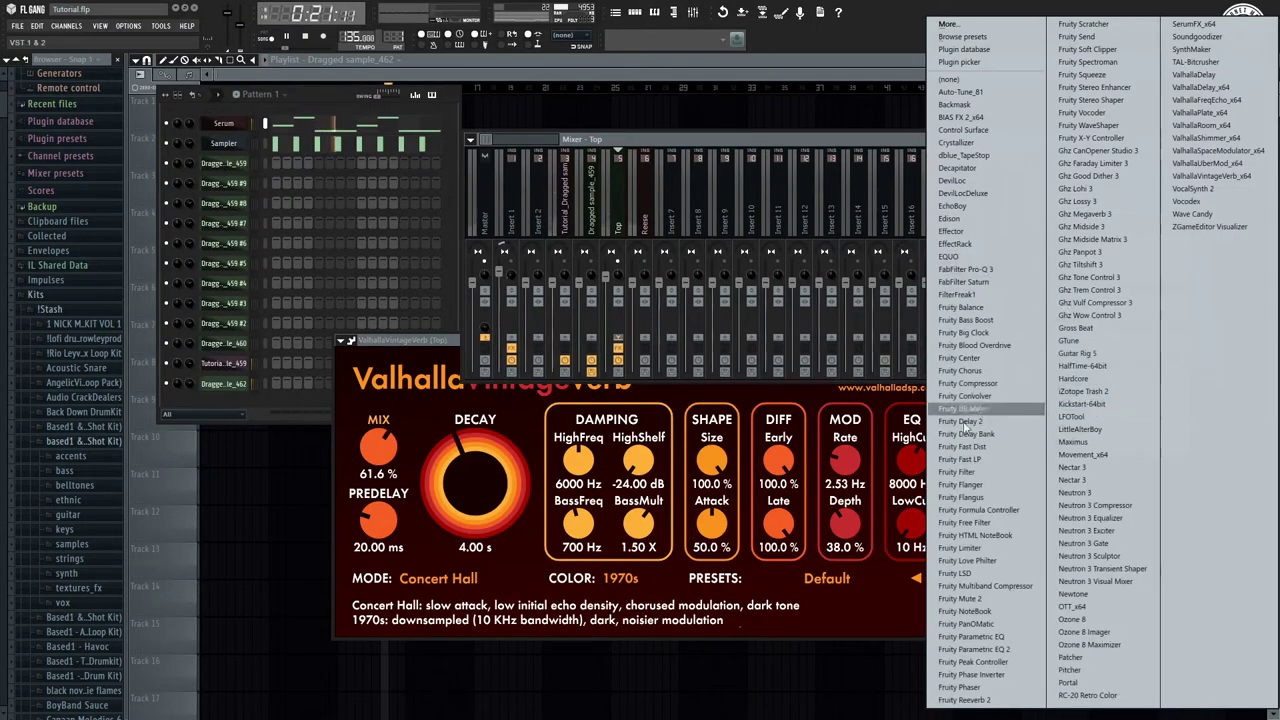
click(962, 421)
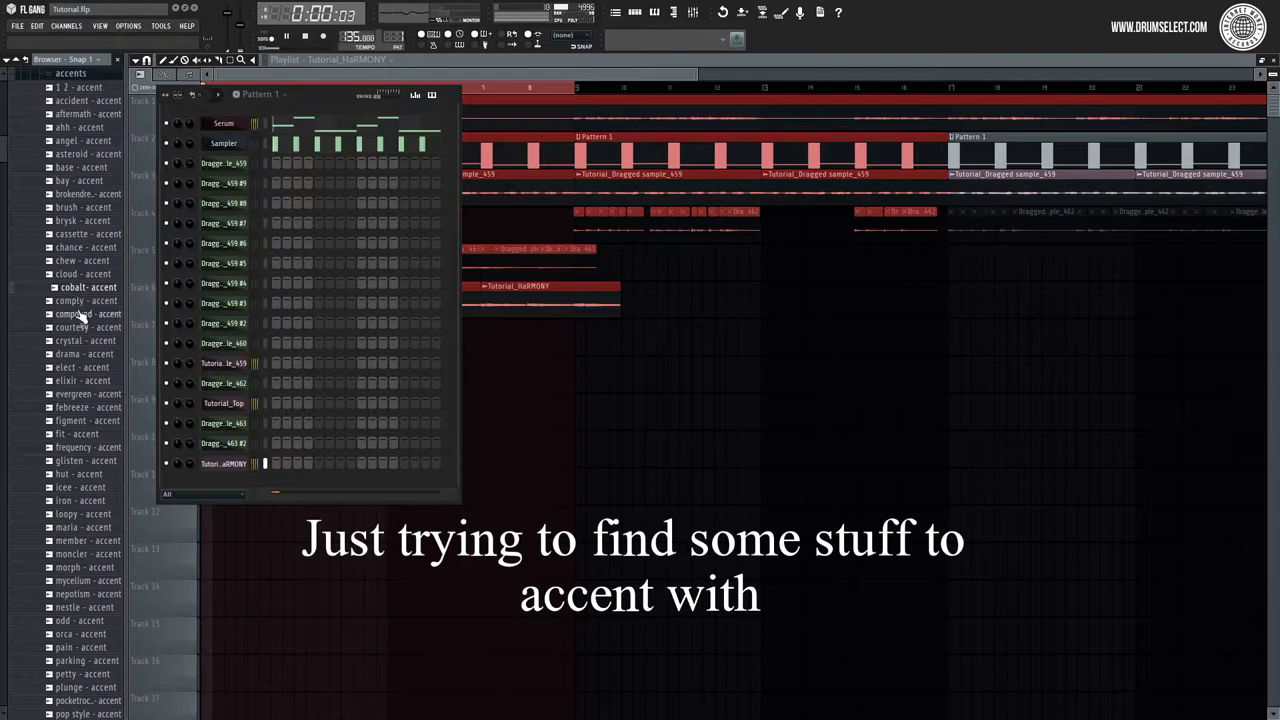
Step: Audition the "cobalt- accent" sample and place it on Track 8 near the start of the arrangement
click(83, 300)
drag(83, 297, 277, 373)
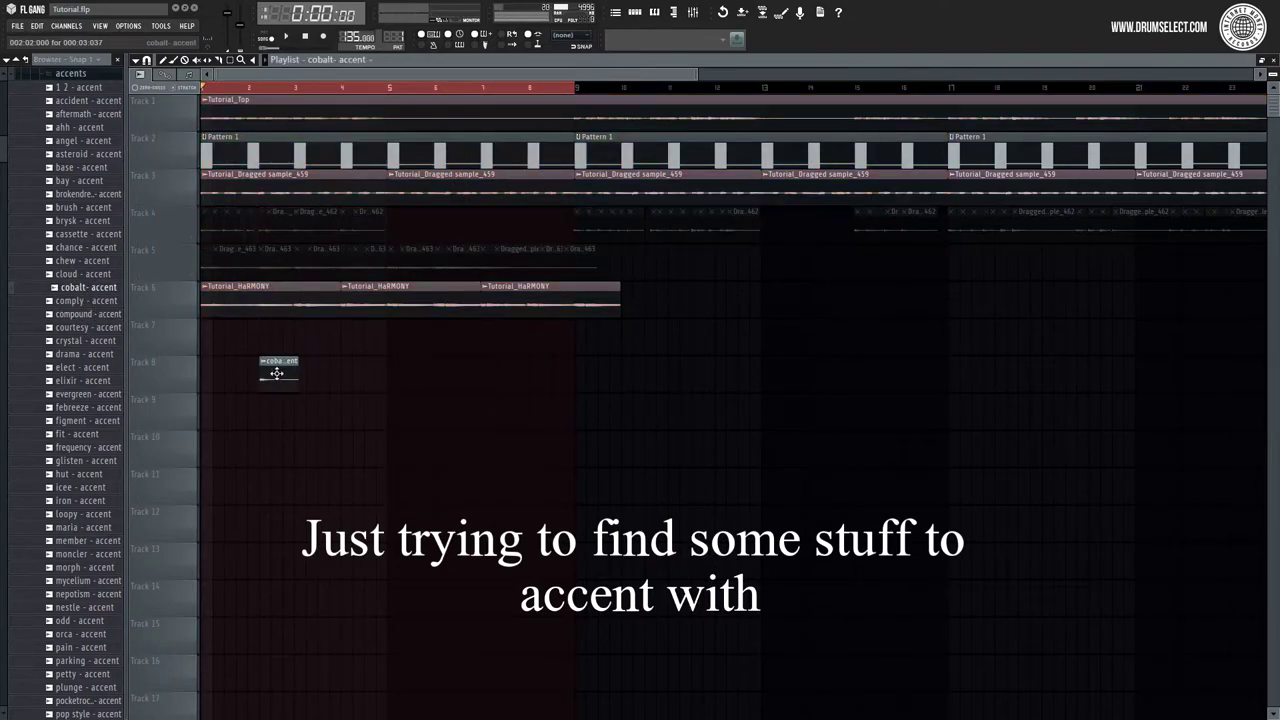
scroll(207, 372, up, 4)
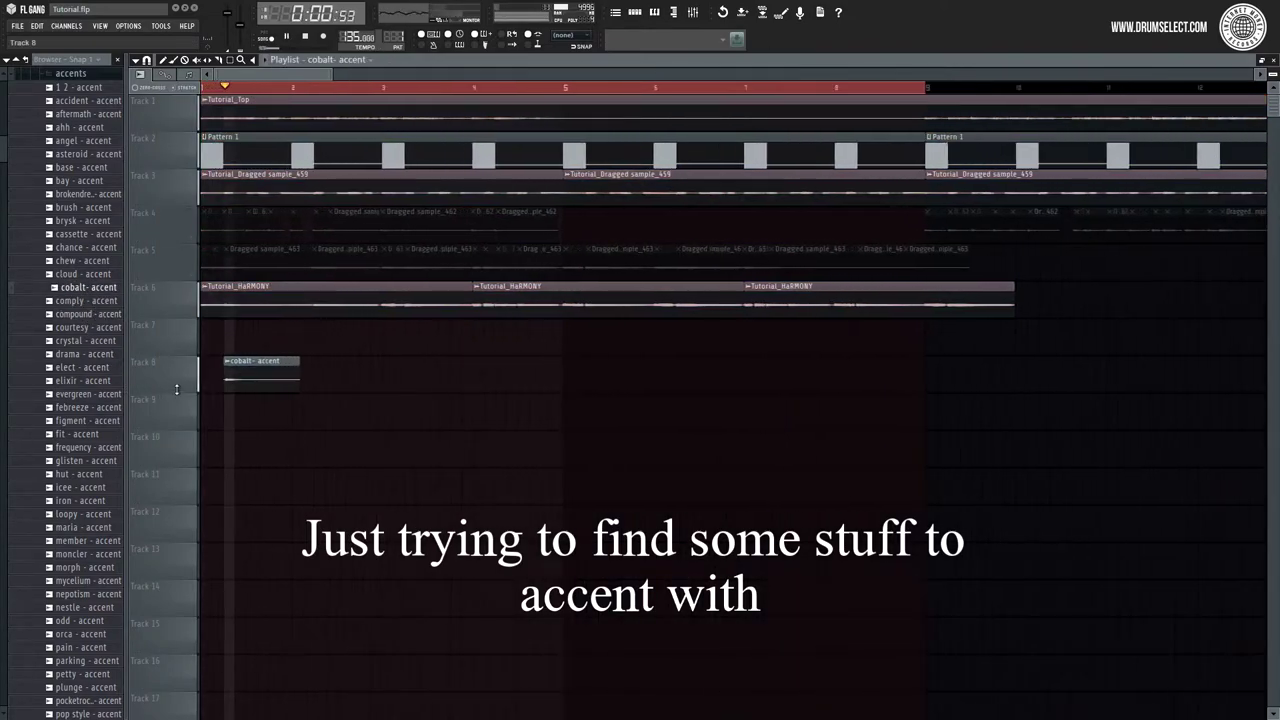
Step: Adjust the time-stretch pitch of the cobalt- accent sample and nudge its Track 8 clip to just before beat 2 of bar 1
double_click(289, 374)
drag(1127, 270, 1127, 262)
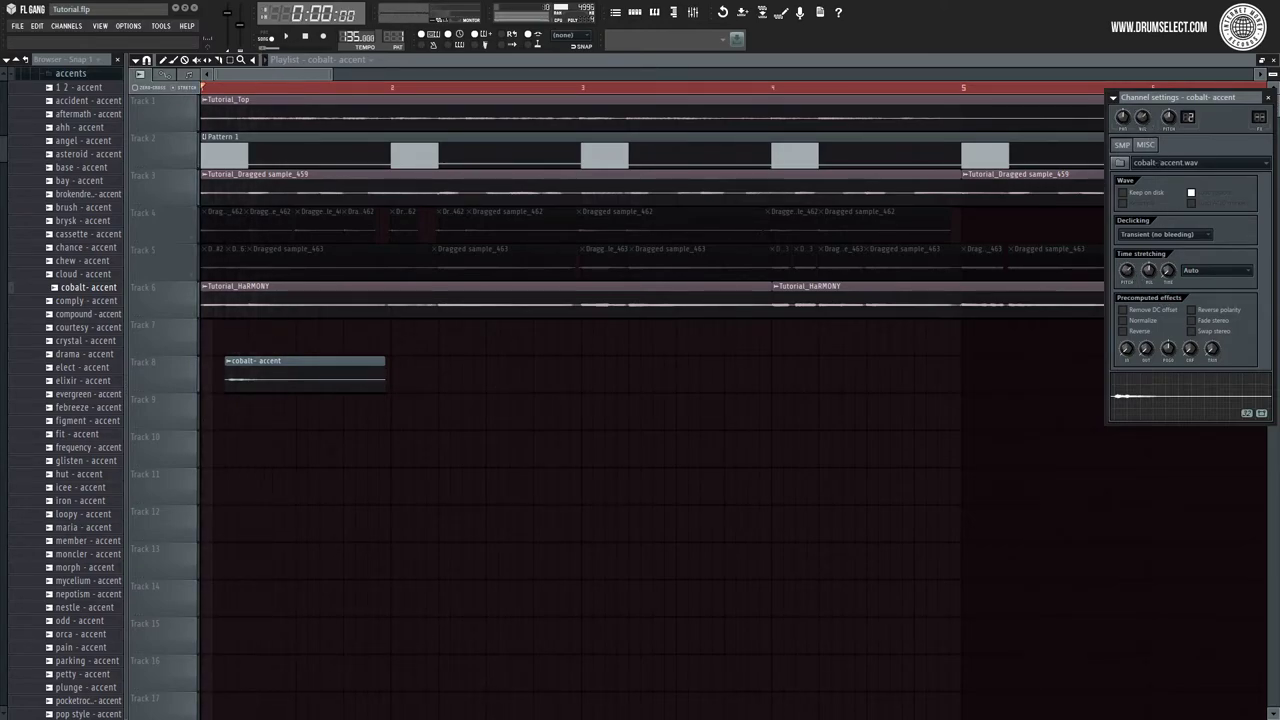
click(545, 427)
scroll(310, 380, up, 4)
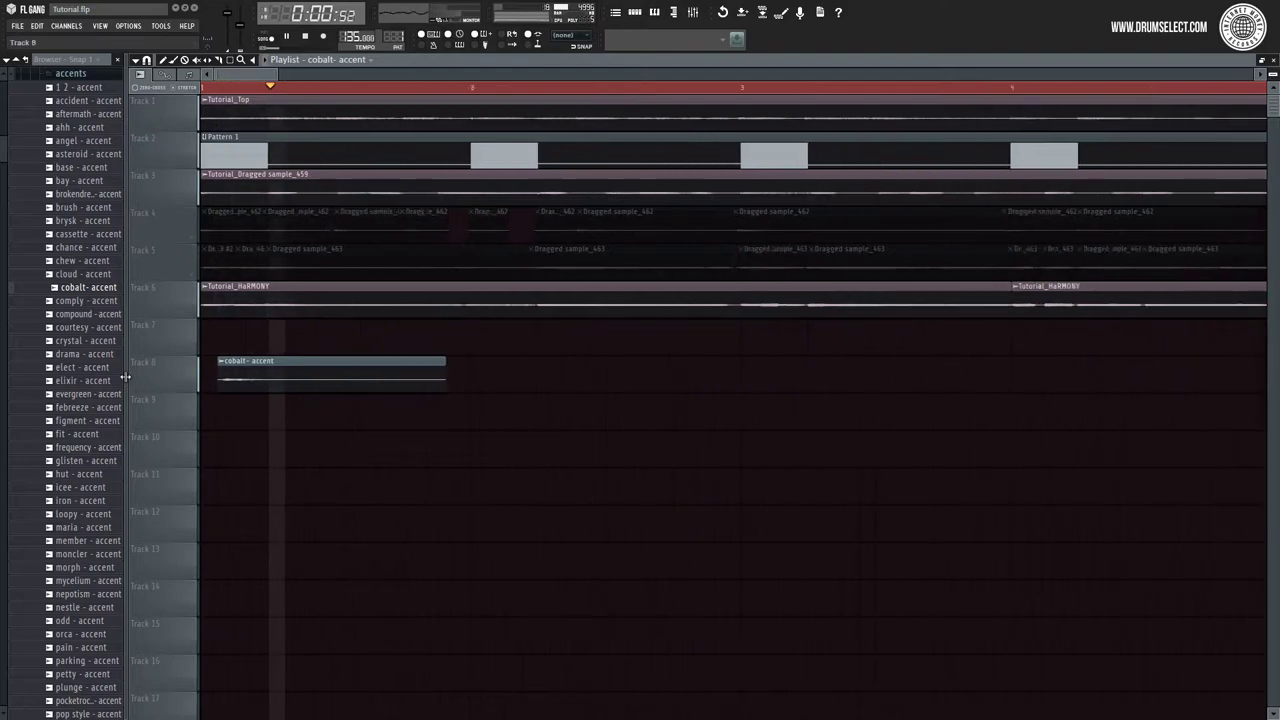
drag(435, 379, 497, 384)
key(space)
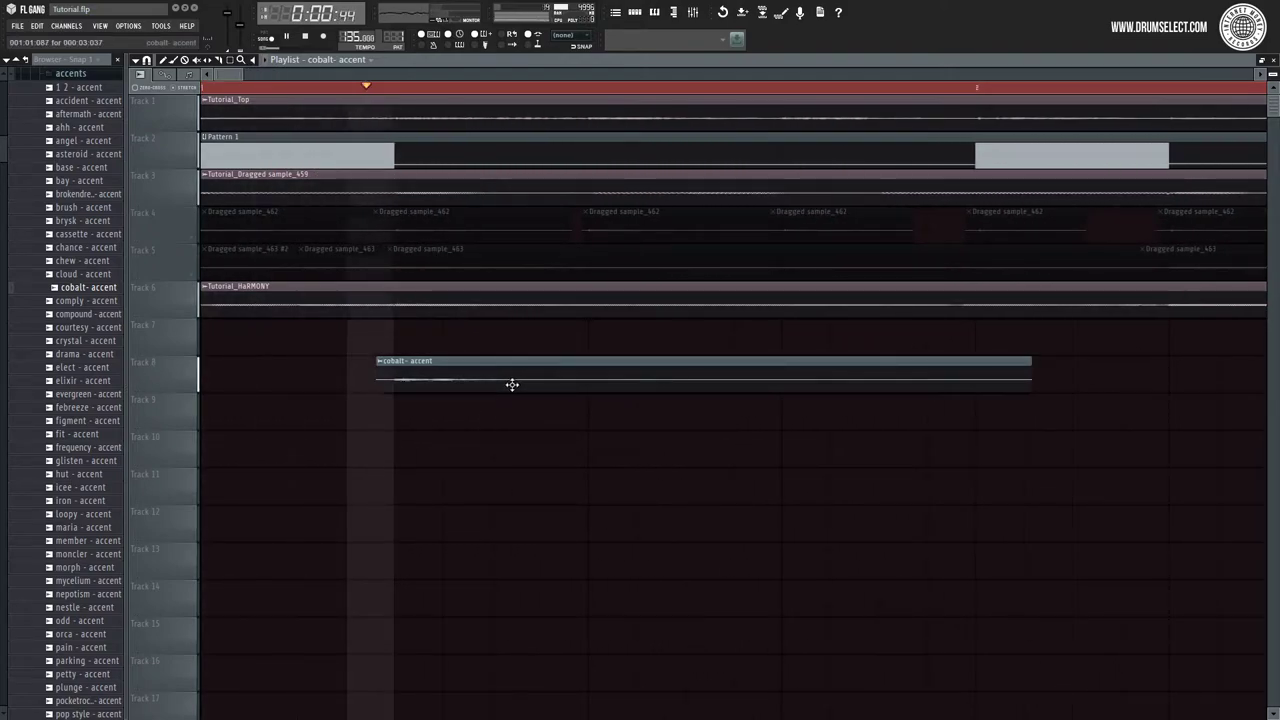
Step: Route the cobalt- accent sample to mixer insert 10 and stop playback
scroll(498, 384, down, 3)
key(F9)
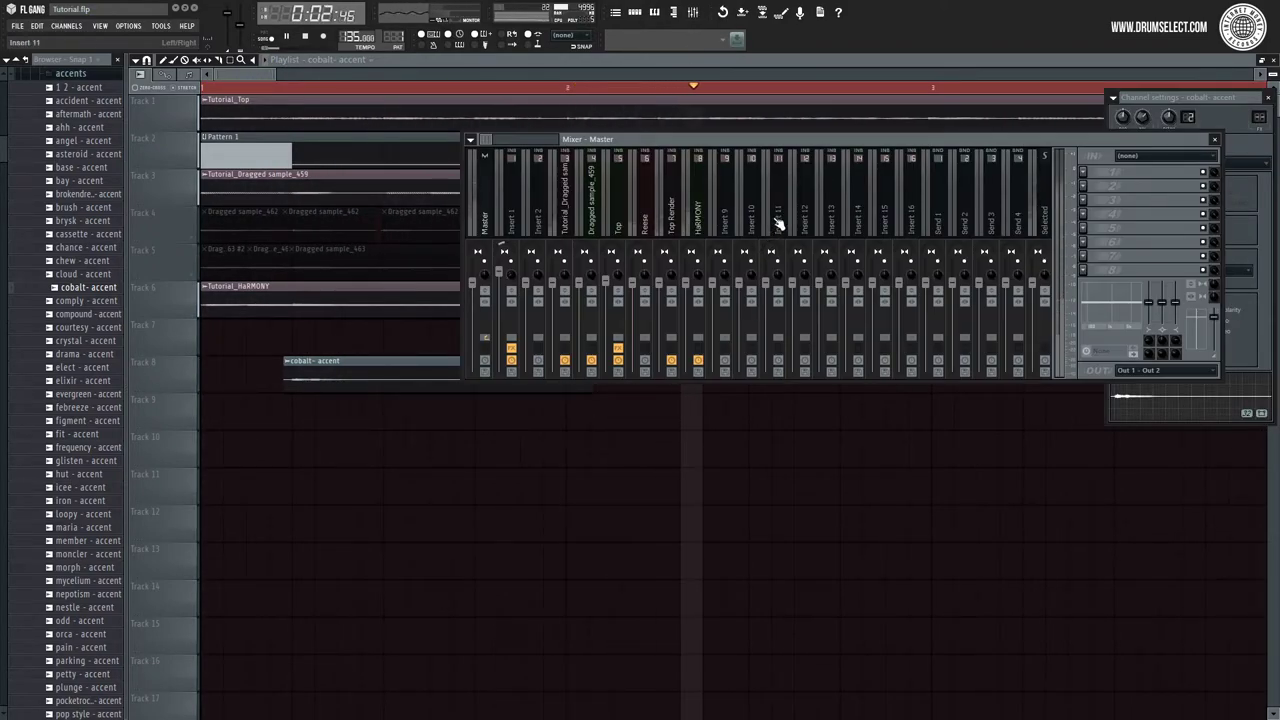
click(528, 385)
key(space)
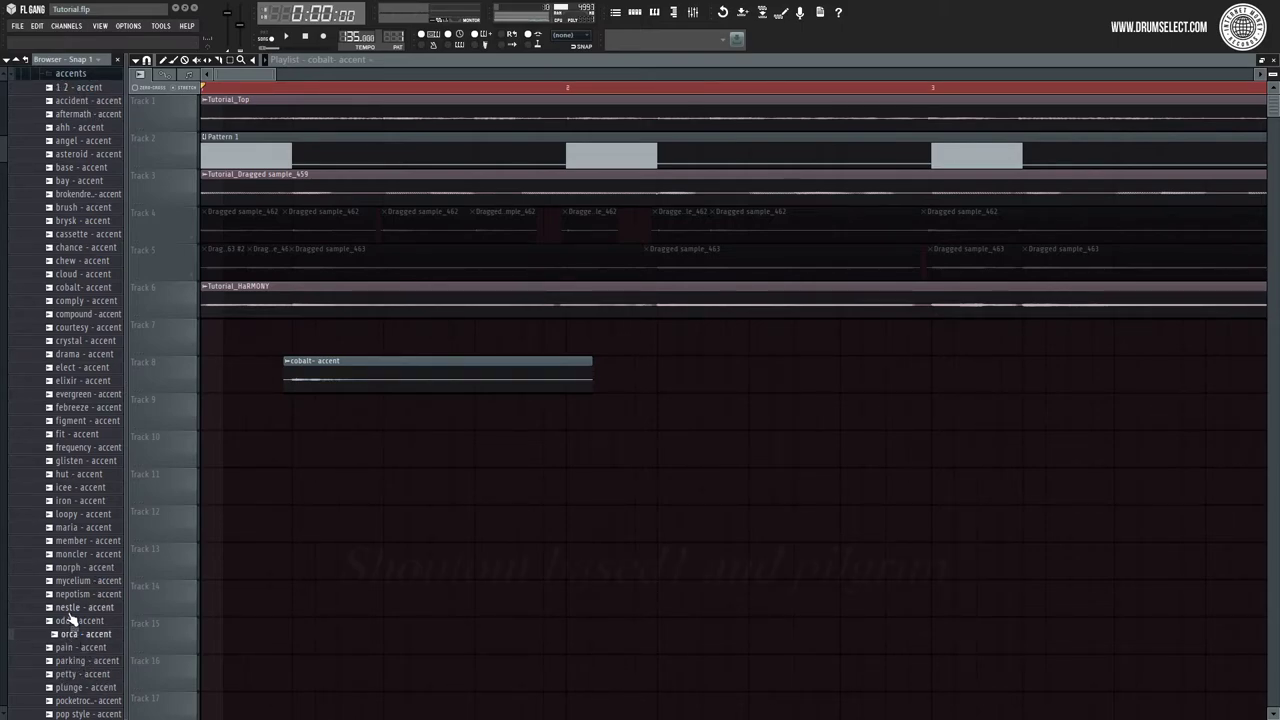
Step: Audition accent samples, place "iron - accent" on Track 8 just before bar 3, and route it to mixer insert 11
click(70, 554)
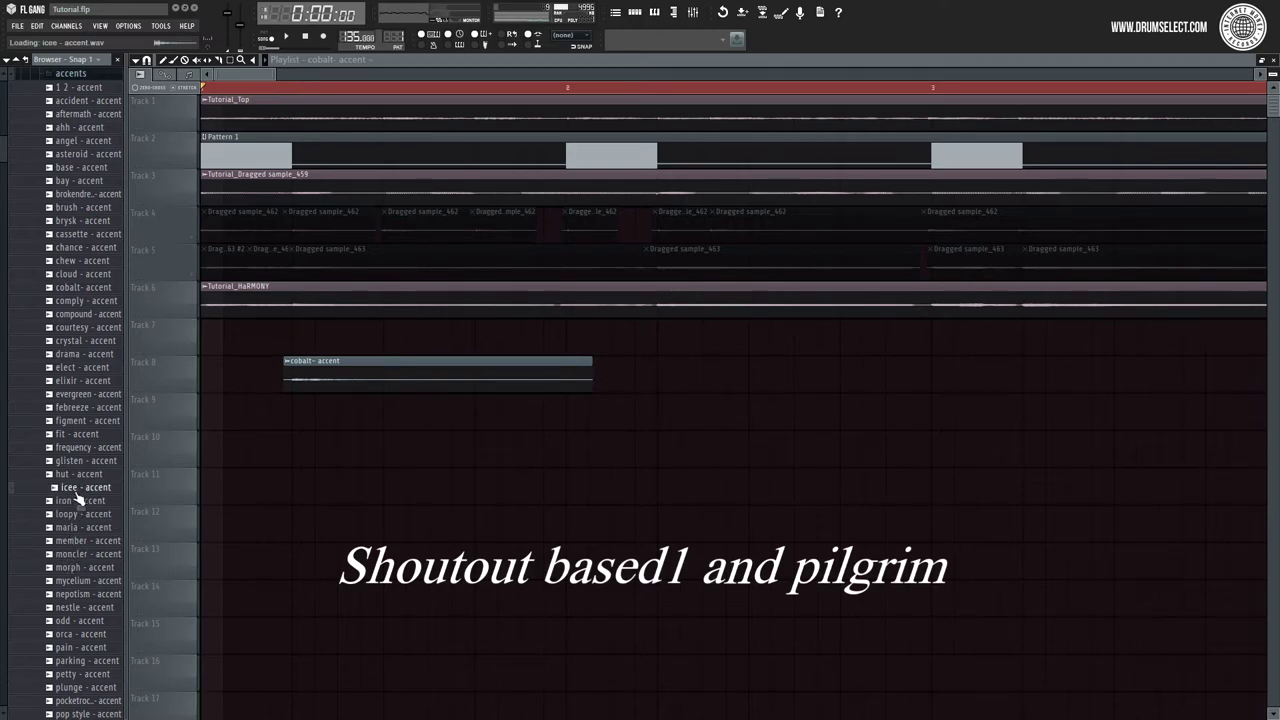
drag(717, 481, 937, 374)
double_click(937, 374)
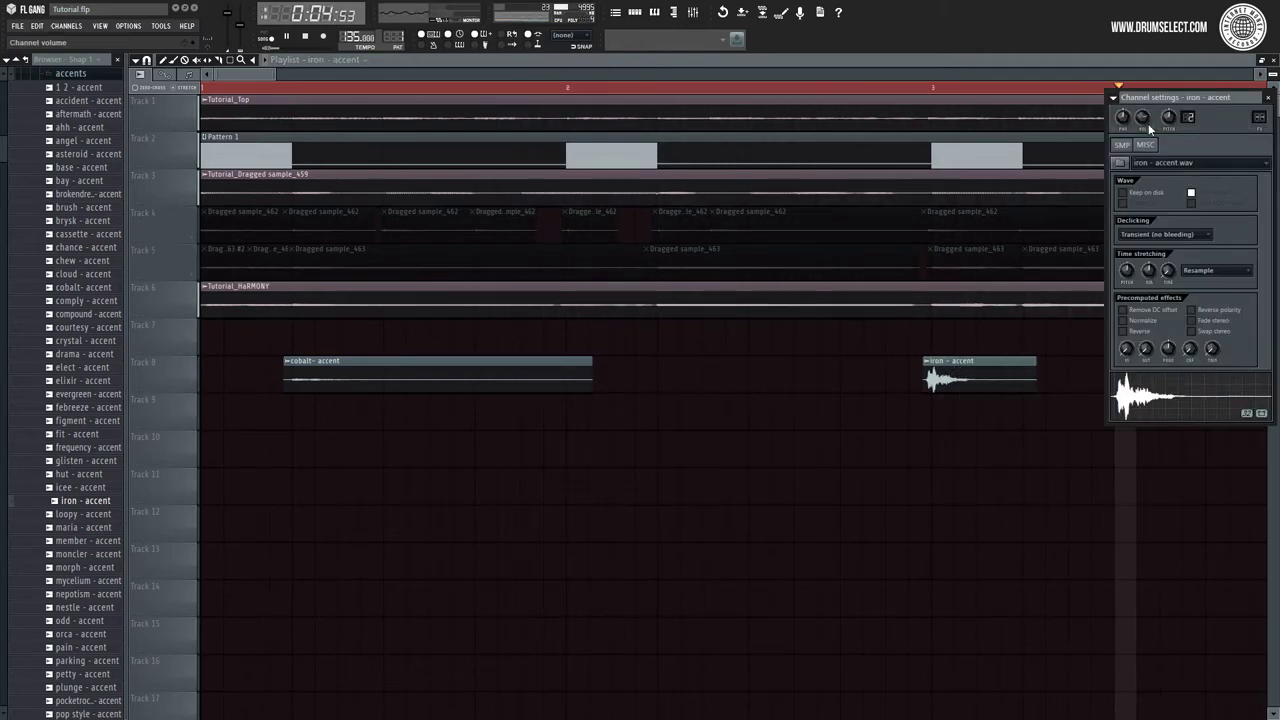
key(space)
key(F9)
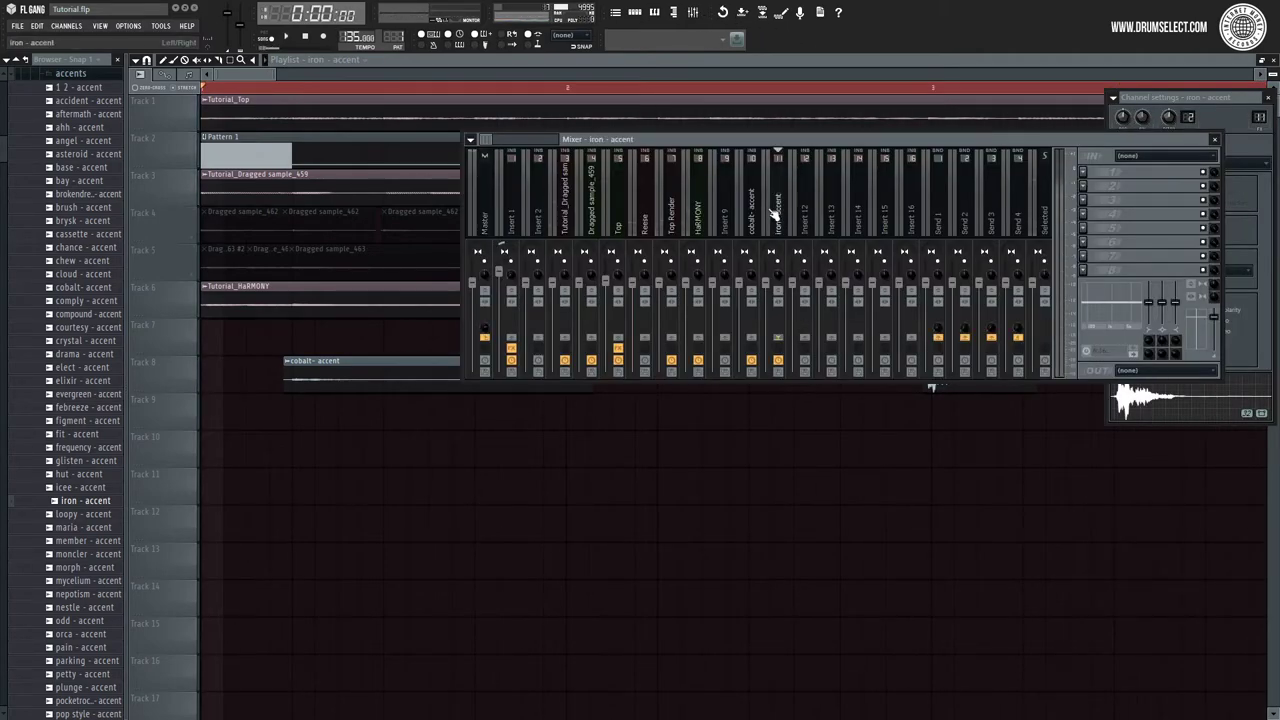
Step: Add Fruity Delay 2 in the third slot of the iron - accent mixer track and lower the track's fader during playback
click(1084, 203)
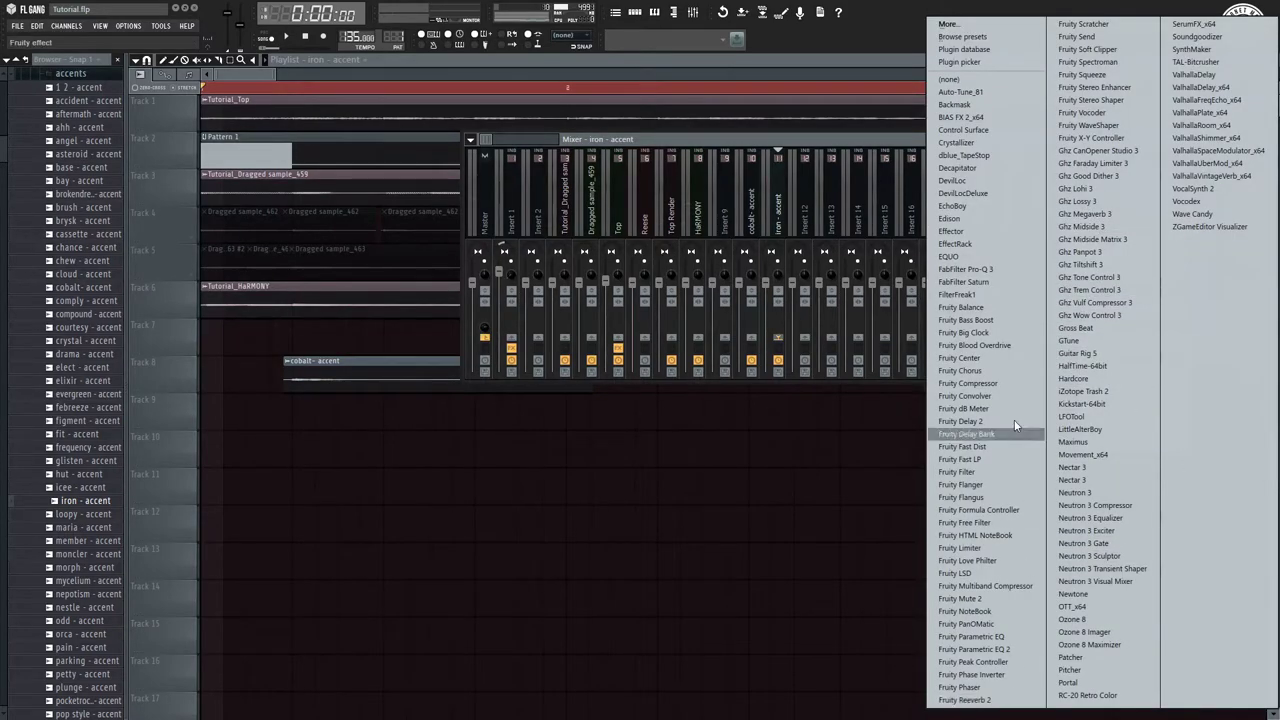
click(970, 421)
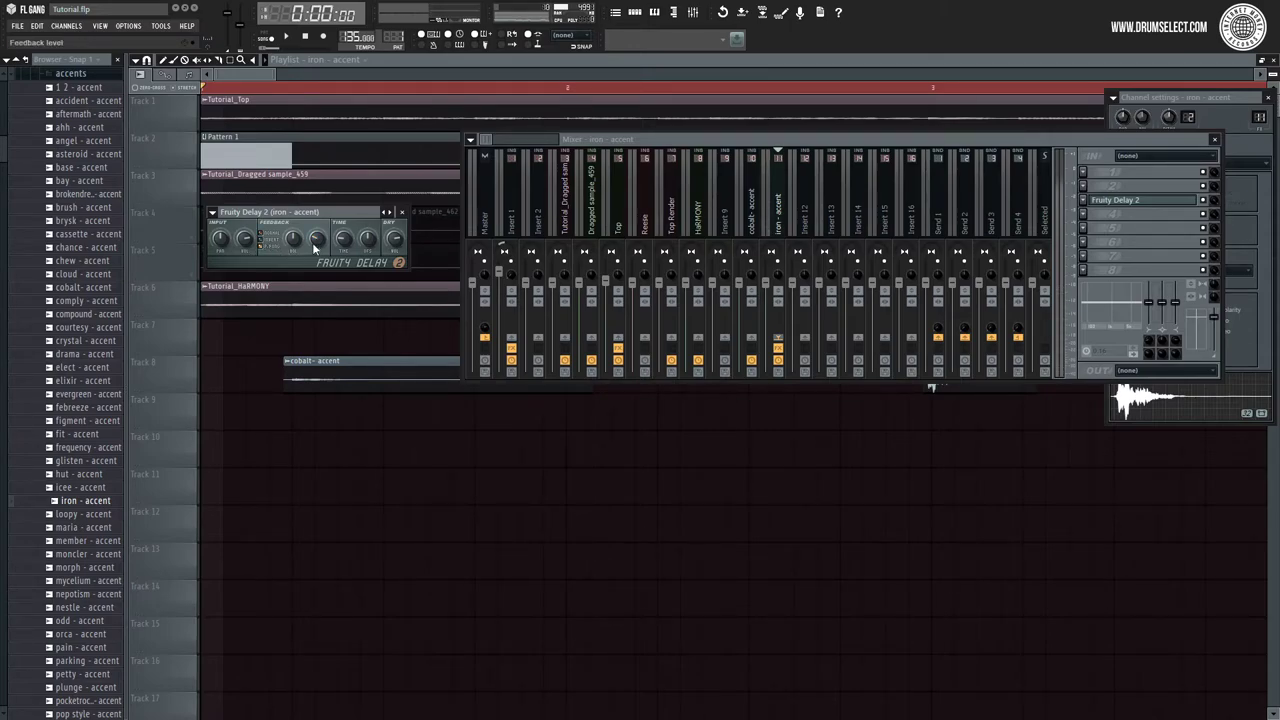
key(space)
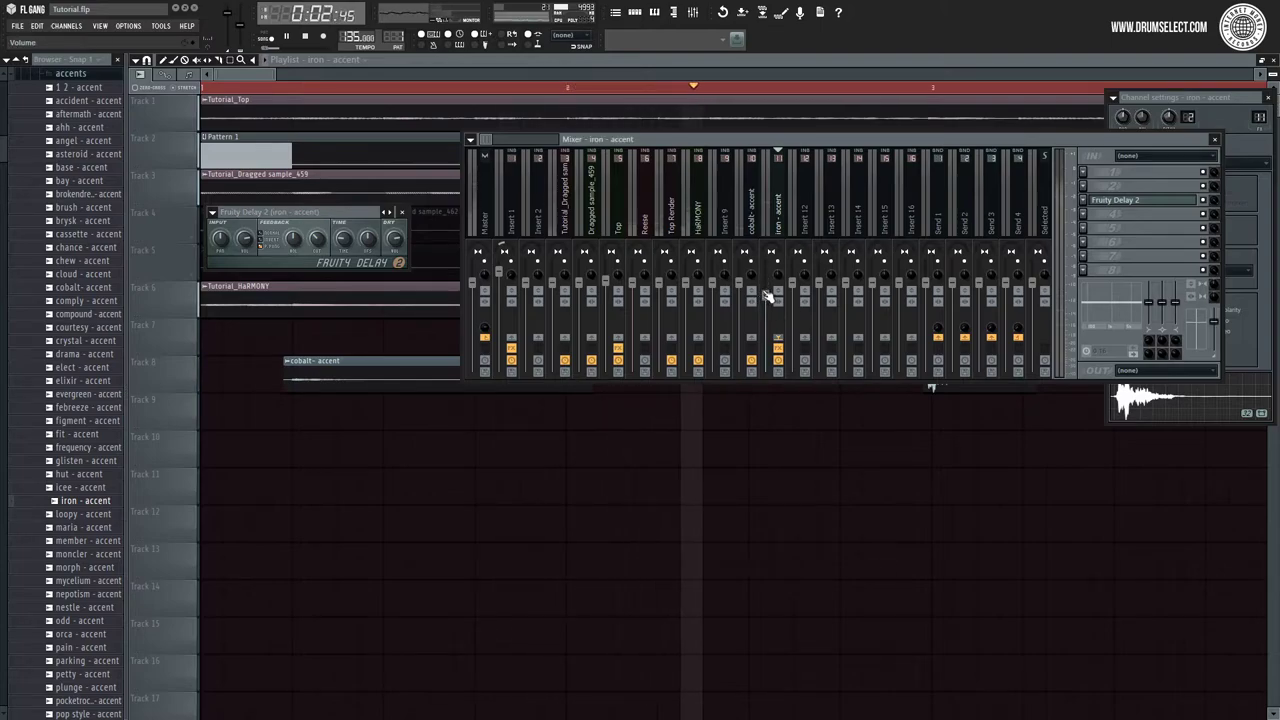
Step: Add ValhallaVintageVerb in the fifth slot of the iron - accent mixer track and set its mix to 67.2%
click(1090, 220)
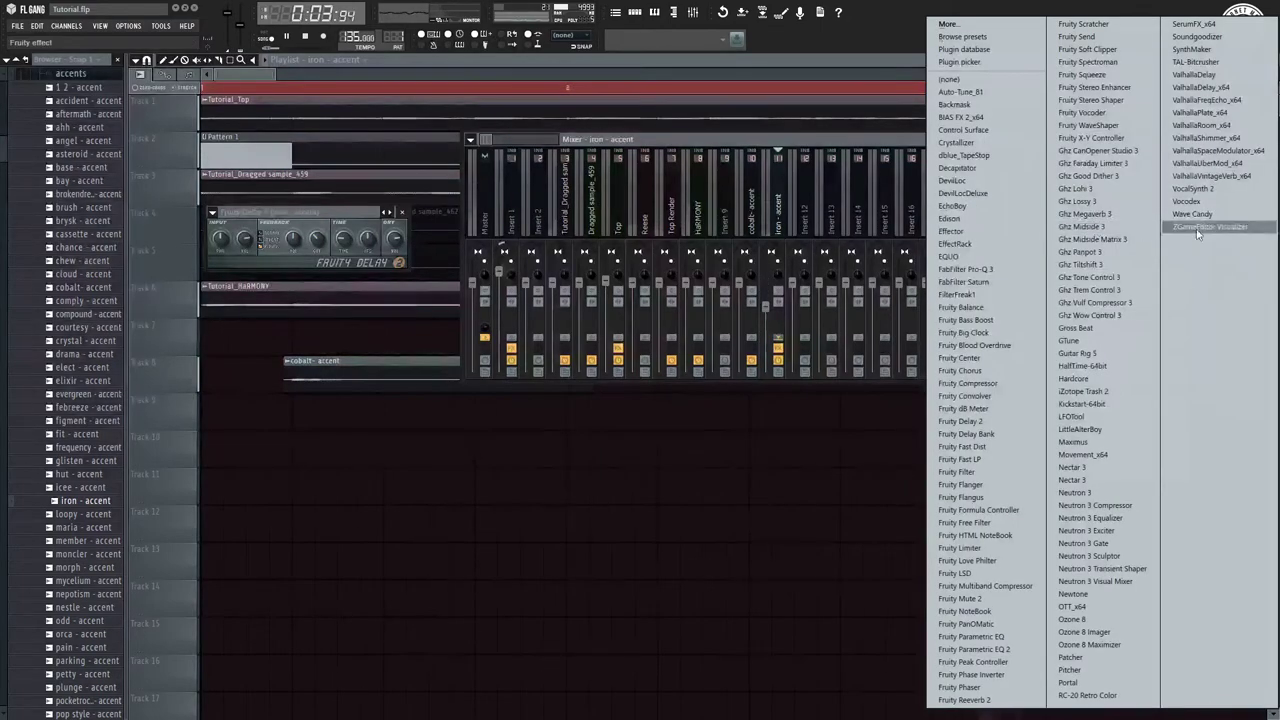
click(1218, 177)
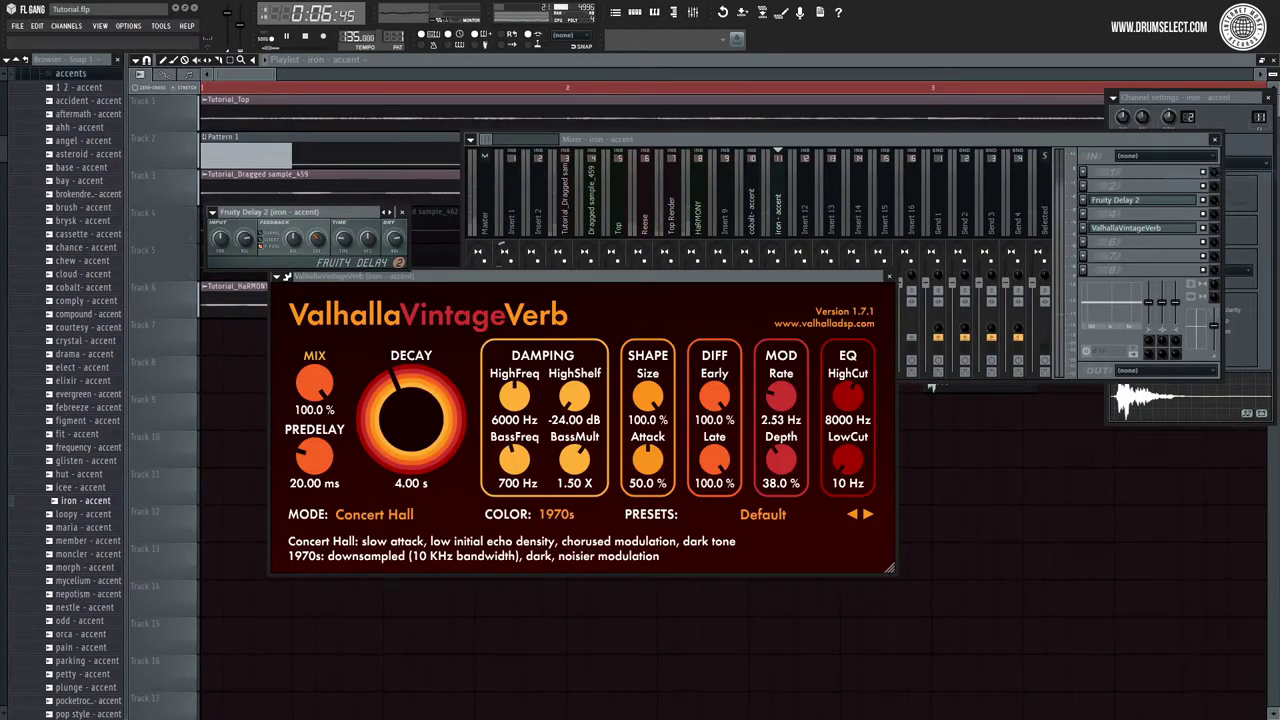
key(space)
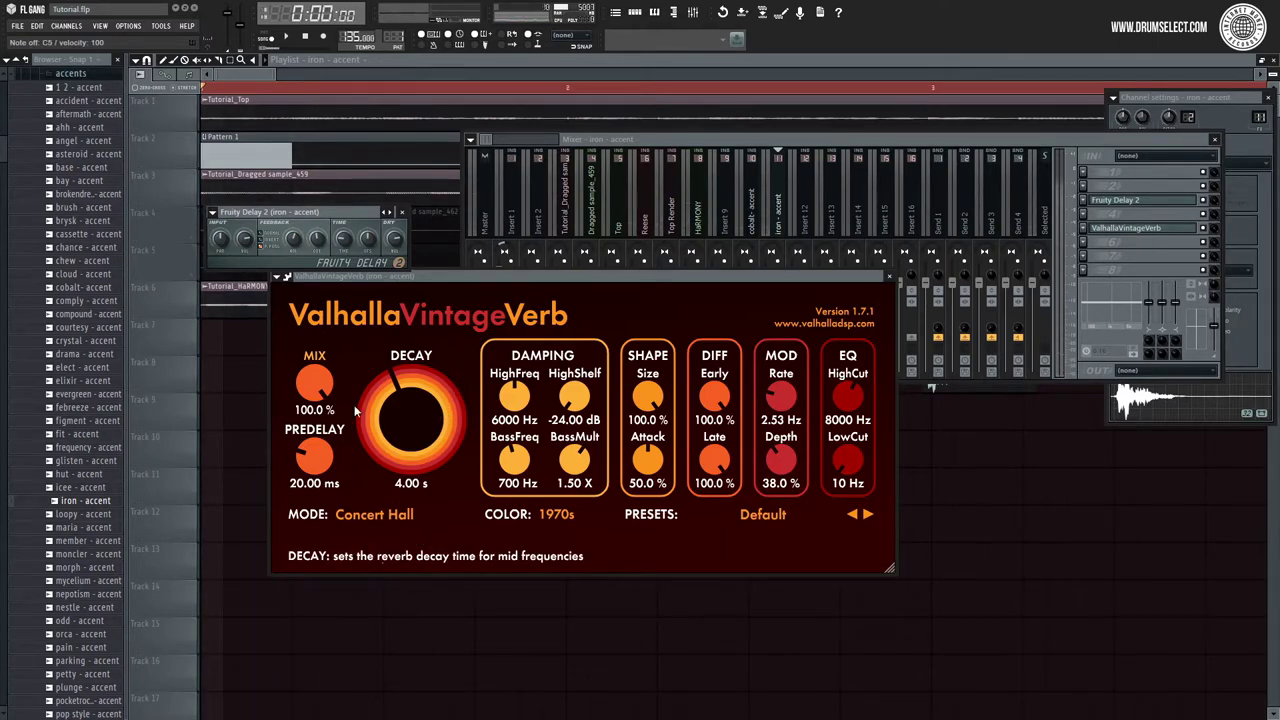
key(space)
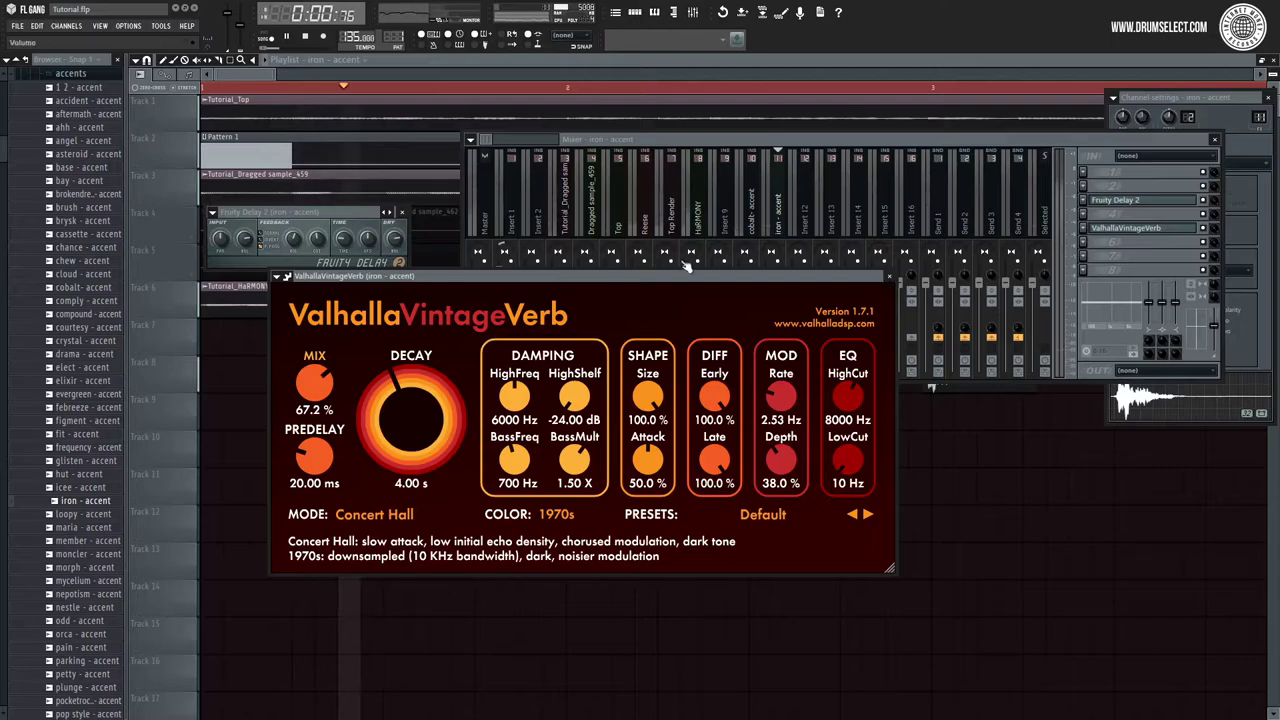
click(306, 252)
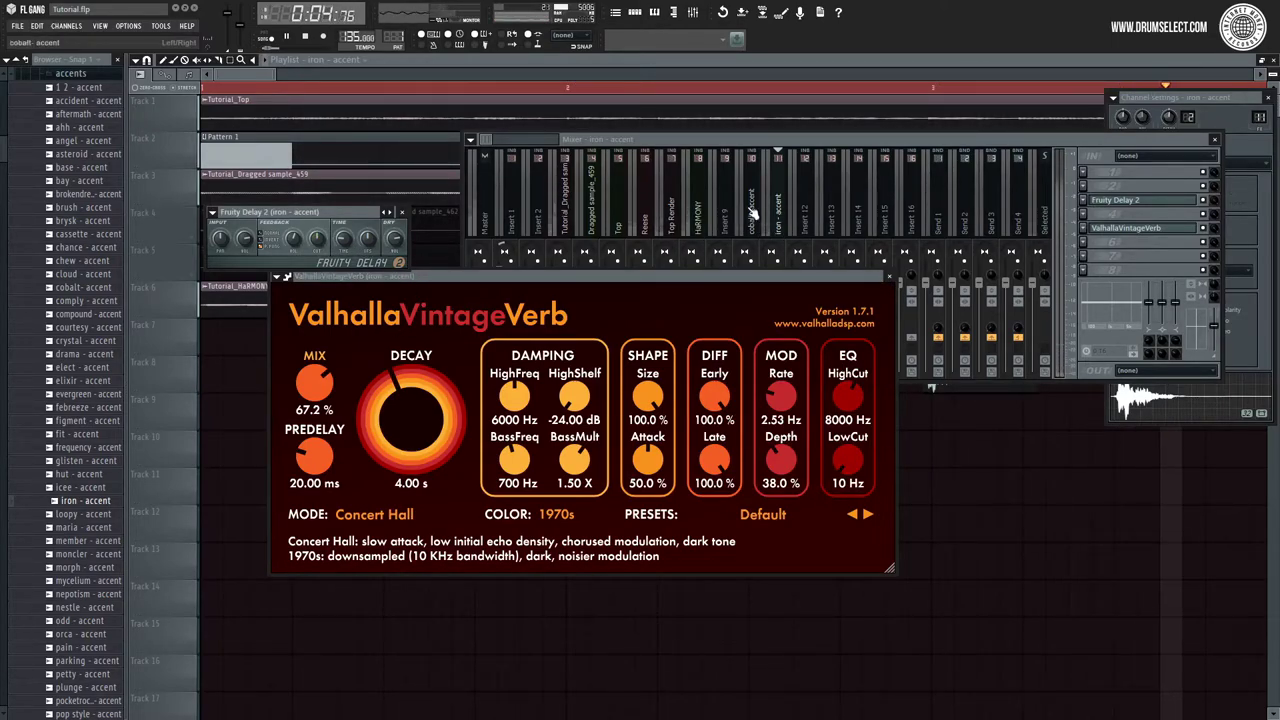
click(766, 262)
key(F12)
key(space)
Step: Set the iron - accent sample's pitch to -200 cents and play the arrangement from one beat before bar 3
click(1003, 360)
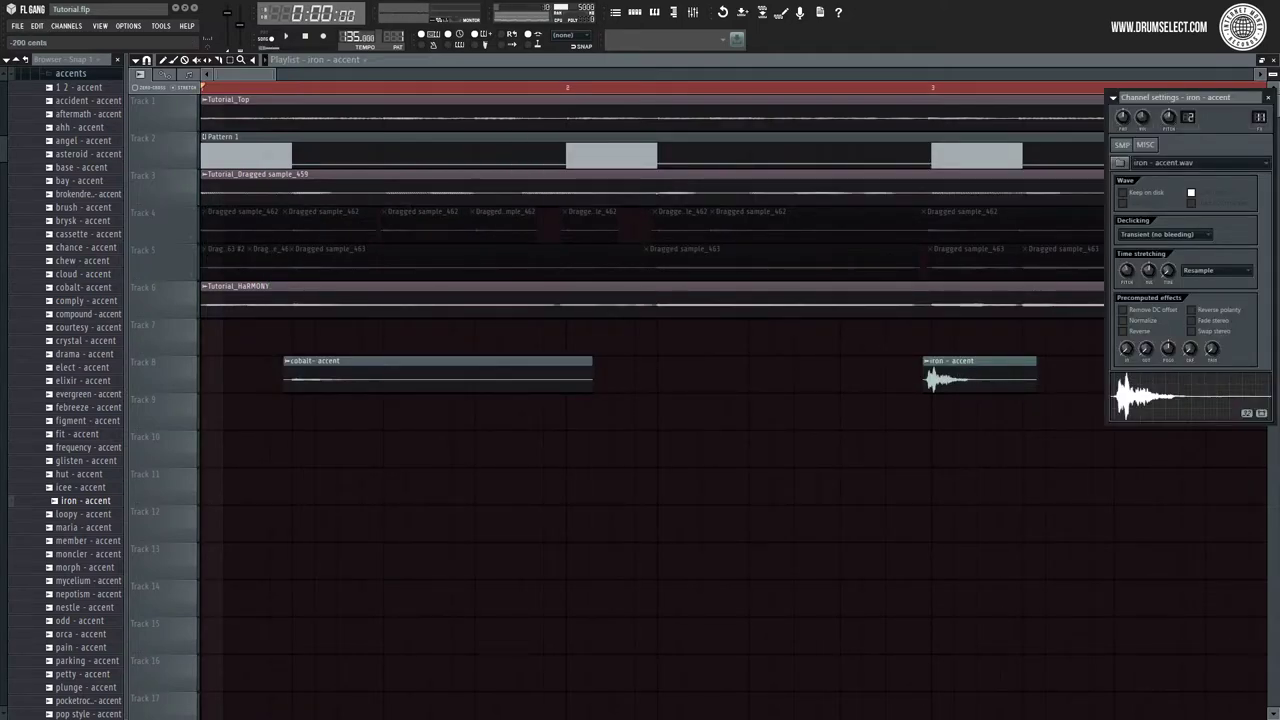
click(846, 93)
key(space)
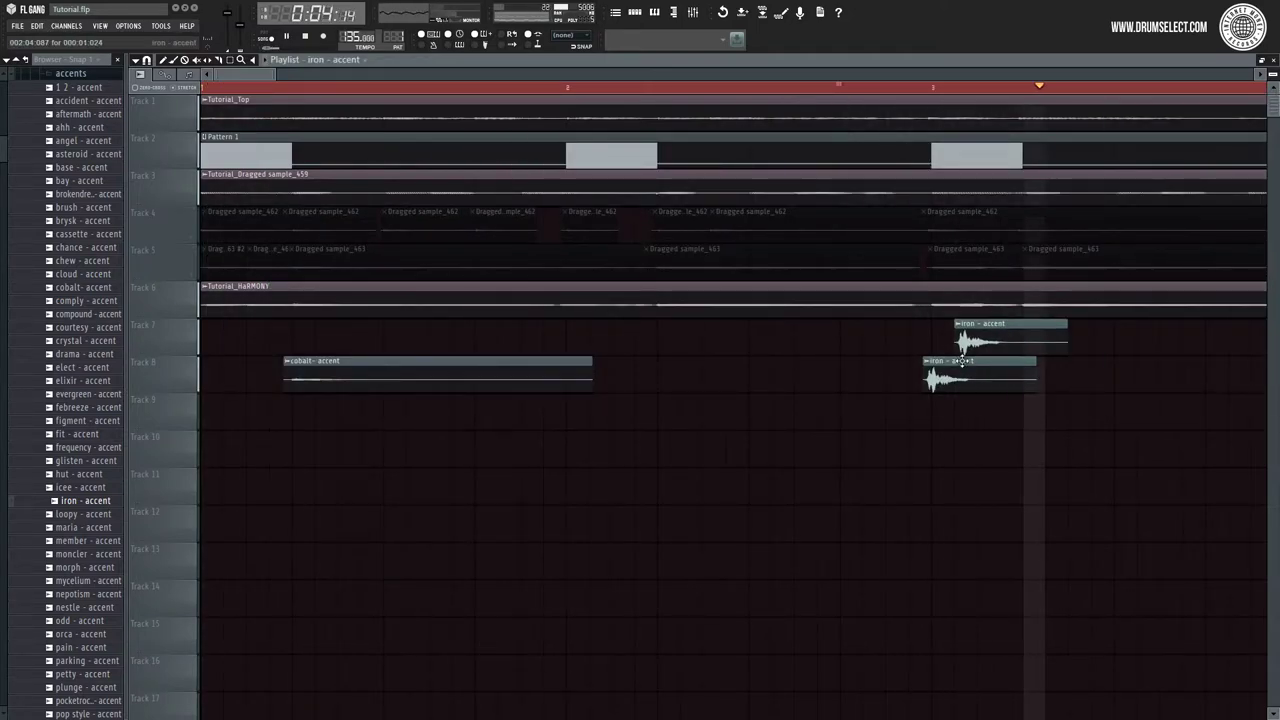
Step: Readjust the iron - accent sample's time-stretch pitch and set its stretching mode to Auto
click(990, 373)
drag(1134, 262, 1134, 300)
key(space)
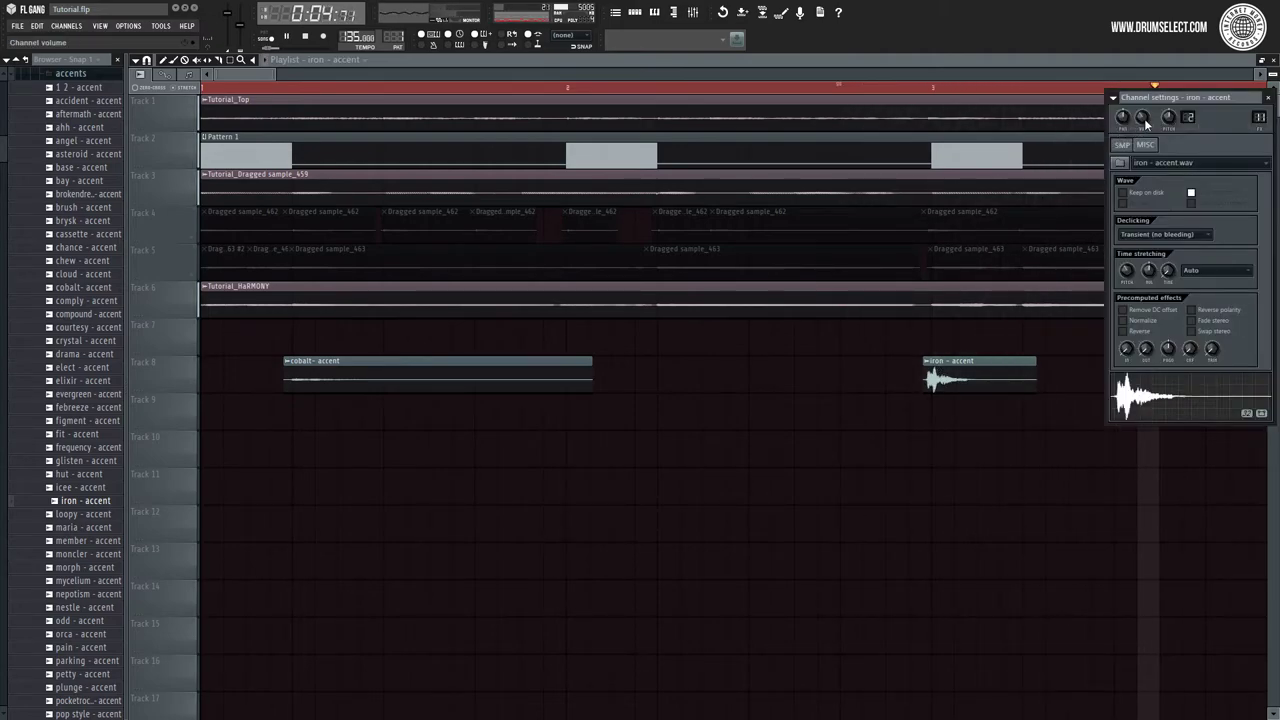
click(800, 420)
Step: Add three more iron - accent clips on Track 8 at one-beat intervals after the first one
scroll(514, 475, down, 3)
scroll(514, 475, down, 2)
click(471, 377)
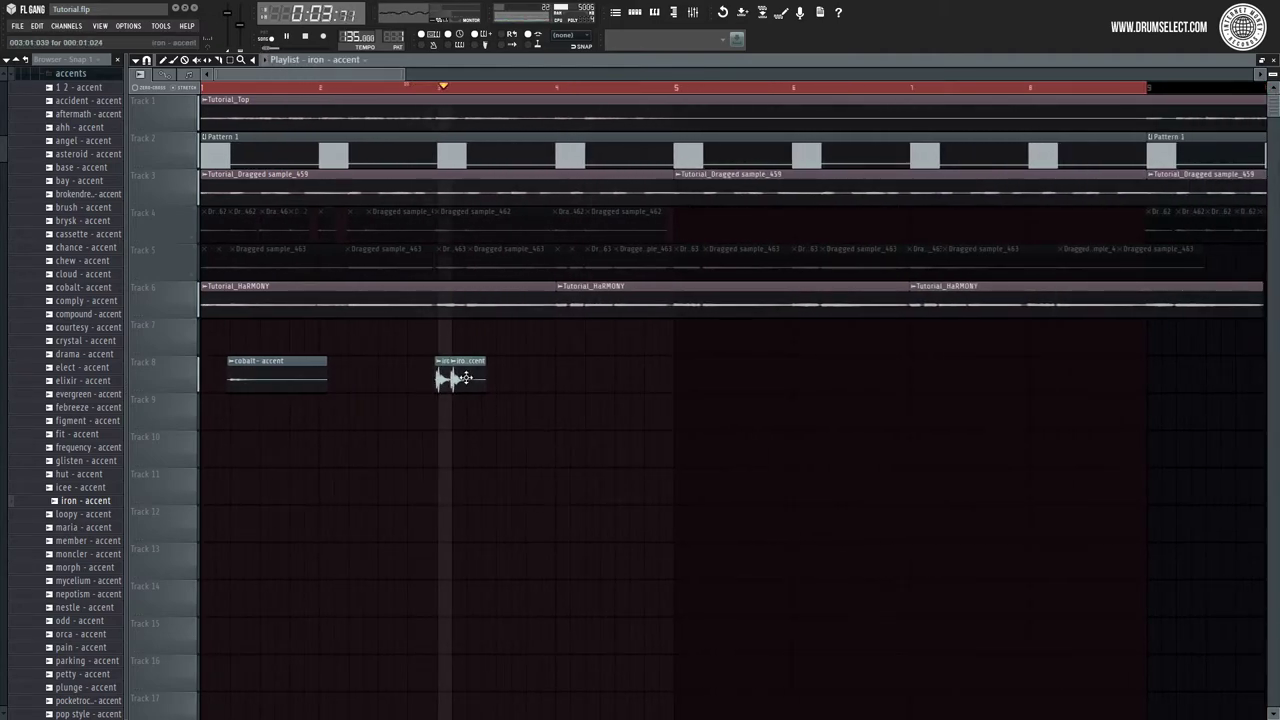
scroll(443, 377, up, 4)
scroll(470, 382, up, 2)
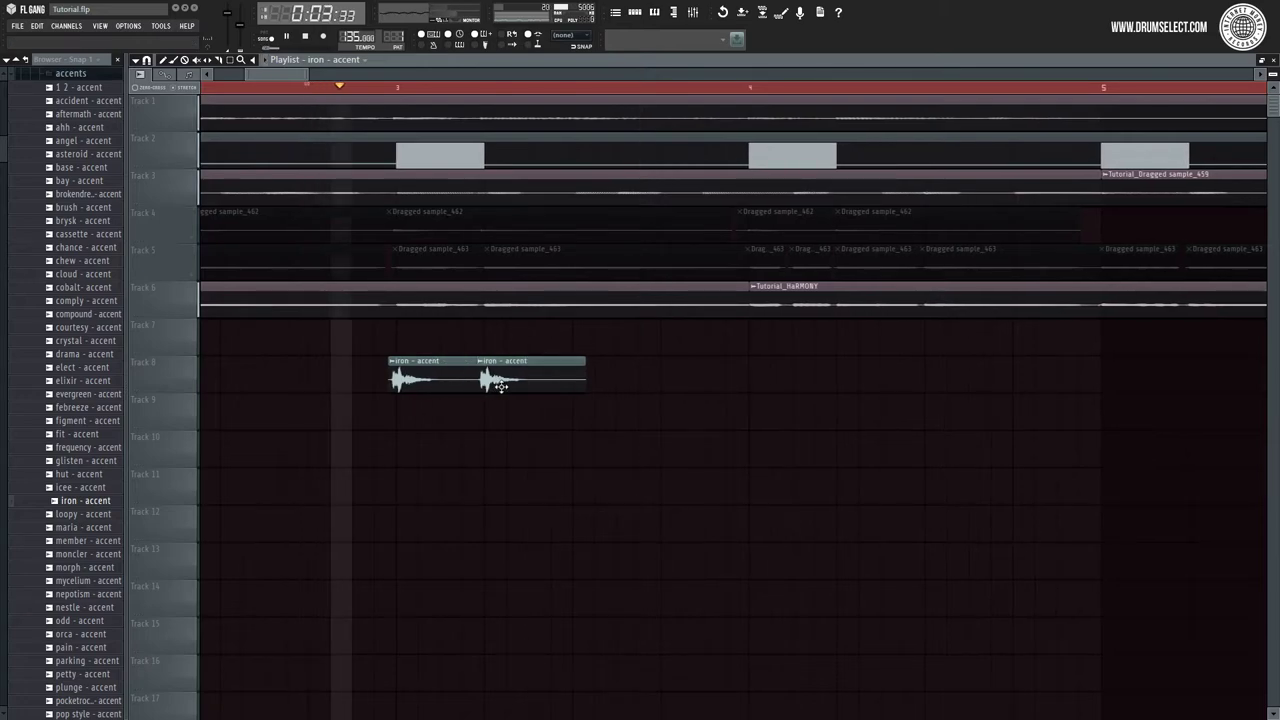
click(578, 387)
click(602, 390)
drag(646, 385, 705, 389)
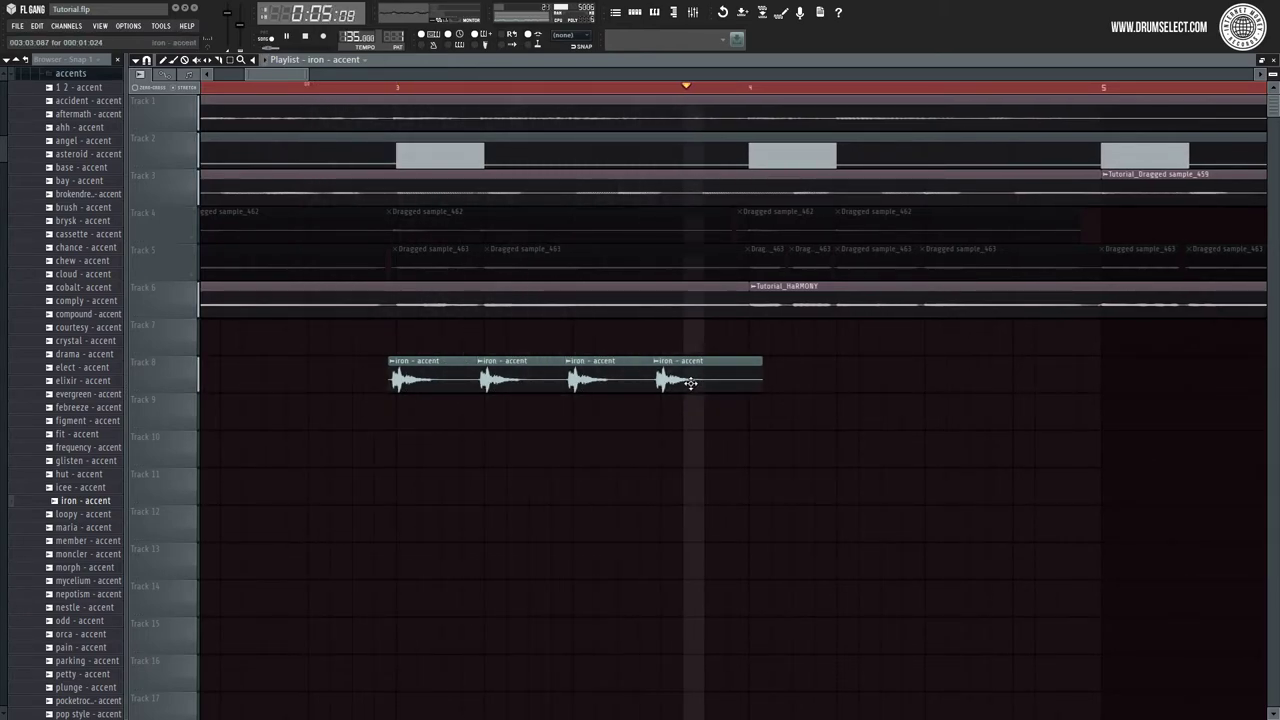
Step: Make the third iron - accent clip unique with a lower channel volume, and delete the fourth clip
click(574, 368)
click(609, 437)
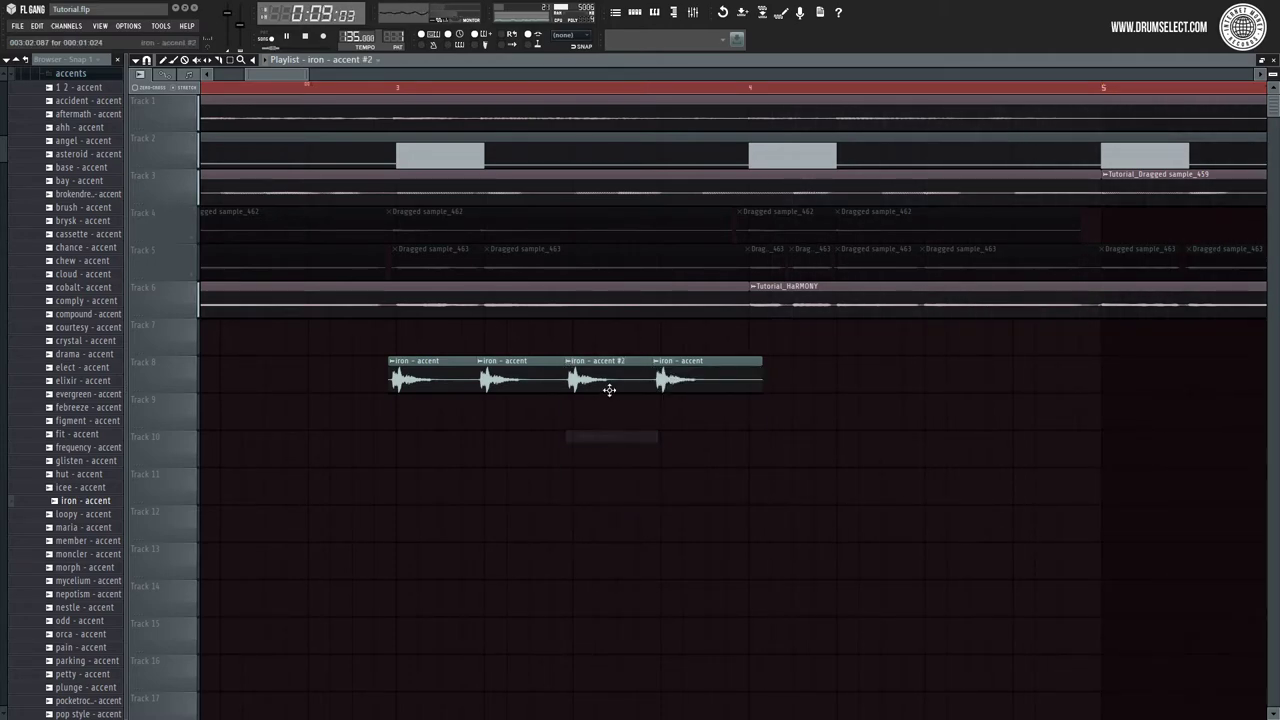
double_click(610, 384)
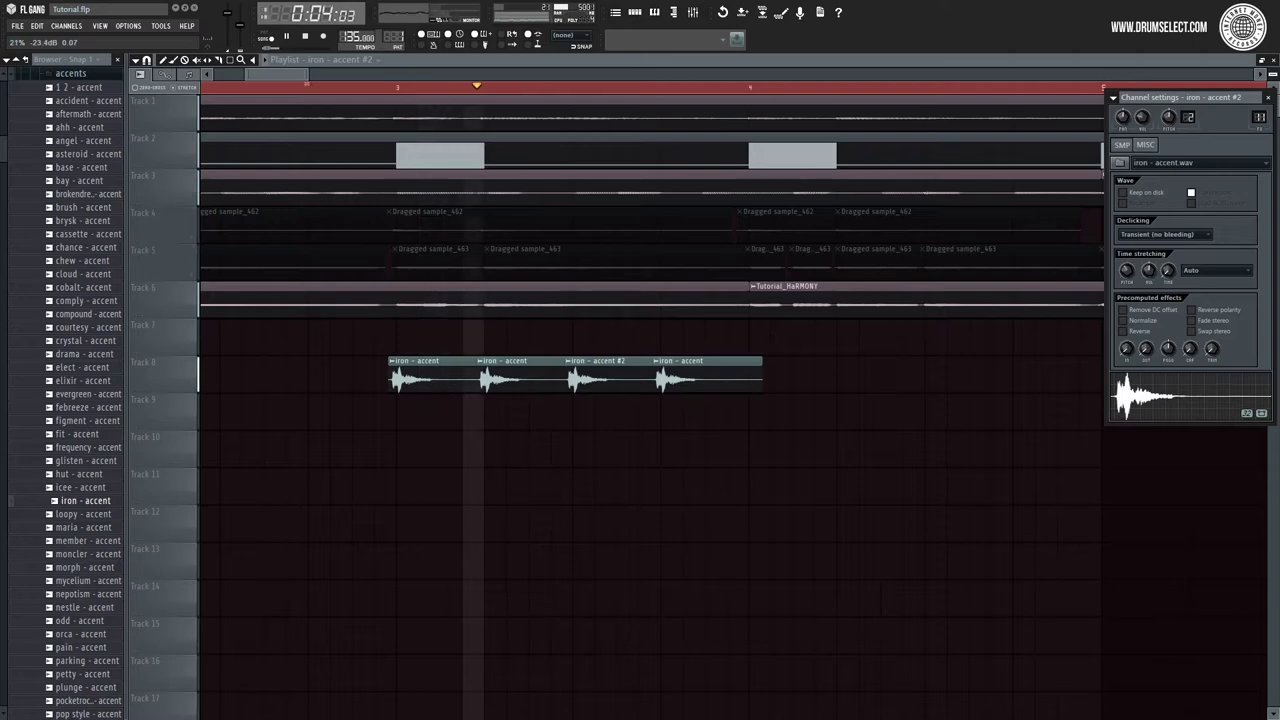
right_click(740, 378)
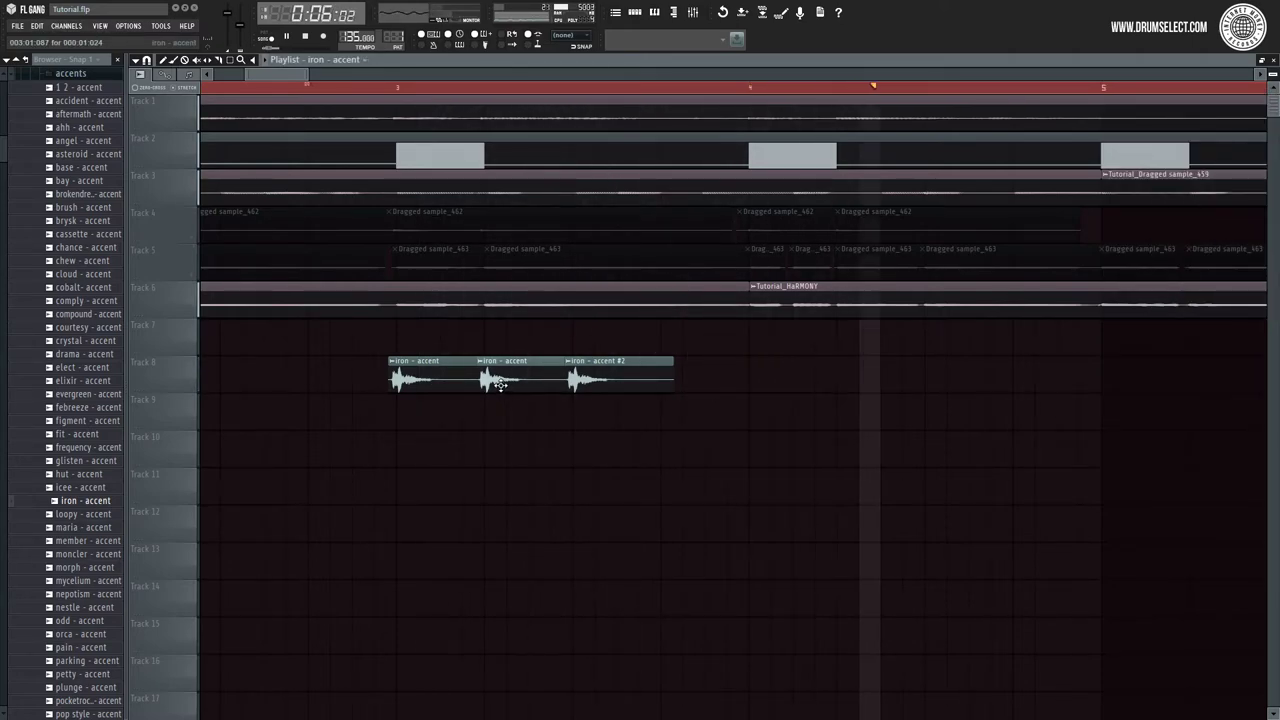
Step: Make the second iron - accent clip on Track 8 unique so it has its own channel settings
double_click(474, 364)
click(474, 364)
click(509, 437)
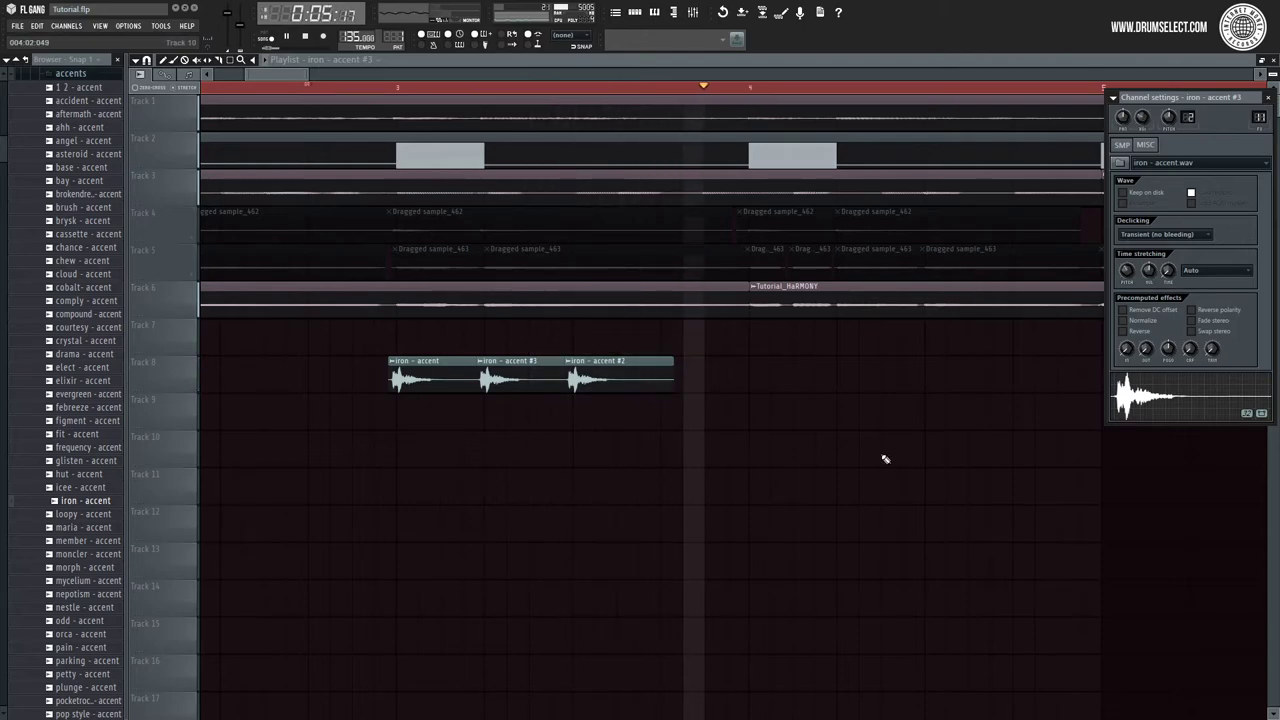
key(Escape)
Step: Audition the "zed - accent" sample and place three clips on Track 10 every two beats, starting at beat 2 of bar 1
scroll(139, 383, down, 3)
scroll(95, 650, down, 10)
click(91, 675)
drag(322, 477, 297, 446)
click(440, 455)
drag(440, 455, 434, 451)
click(563, 454)
drag(563, 454, 551, 454)
Step: Add four zed - accent clips every two beats across bars 3 and 4 of Track 10, and duplicate the whole pattern over bars 5 to 8
click(840, 455)
right_click(823, 460)
drag(748, 430, 850, 467)
key(space)
scroll(849, 505, down, 2)
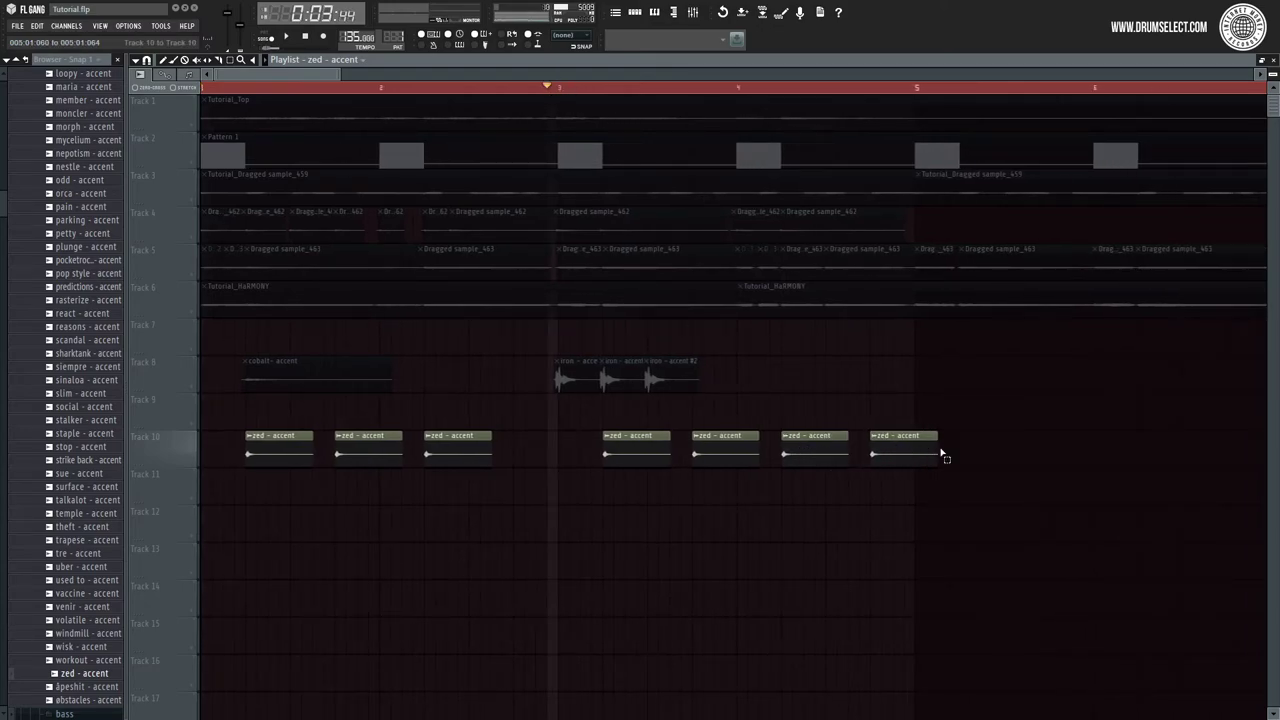
drag(941, 462, 997, 443)
key(space)
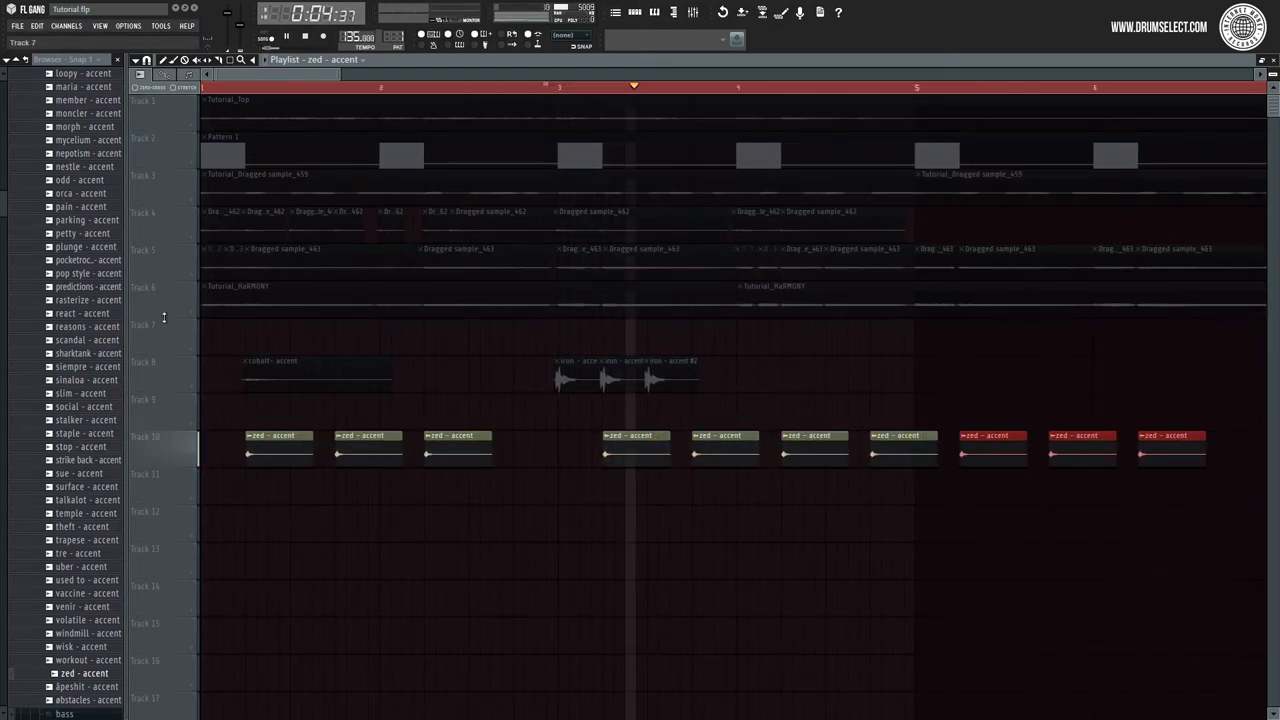
Step: Unmute the other playlist tracks except Tracks 4 and 5, and play the arrangement from the start
click(197, 366)
drag(197, 104, 197, 284)
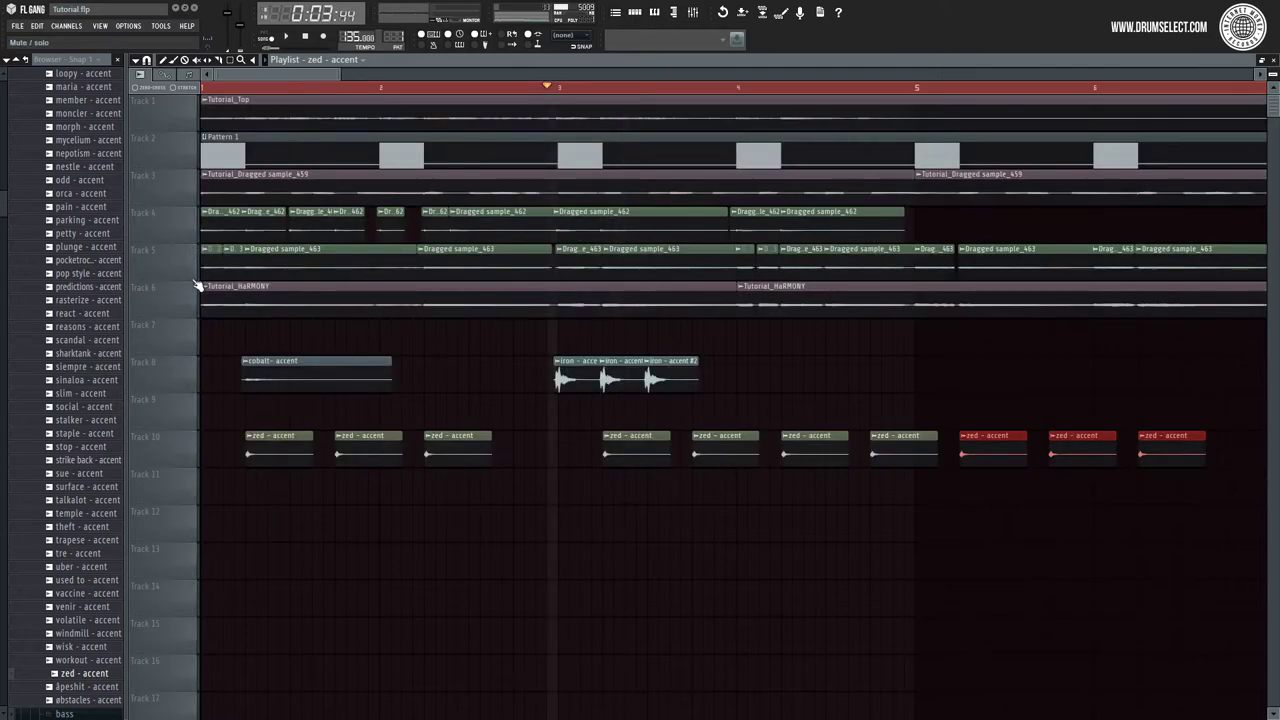
click(194, 272)
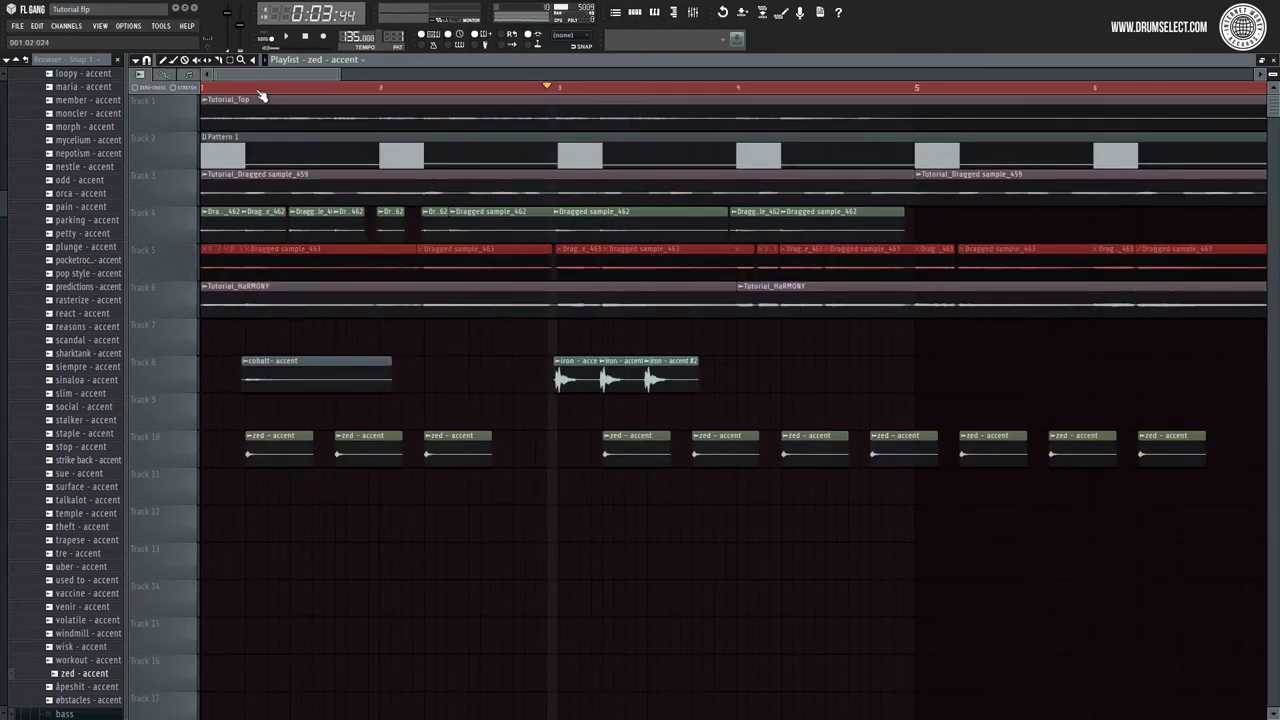
click(197, 220)
key(space)
scroll(340, 391, down, 6)
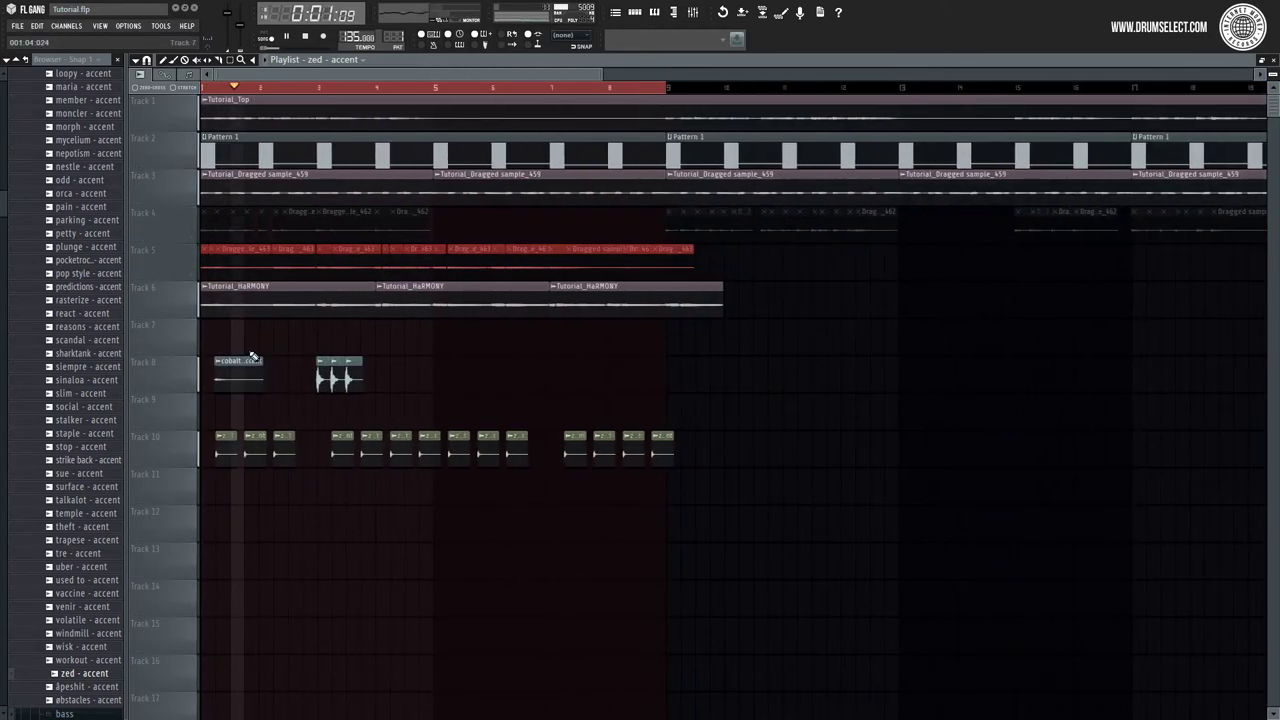
Step: Route the zed - accent sample to mixer insert 12 and lower that track's fader
click(692, 12)
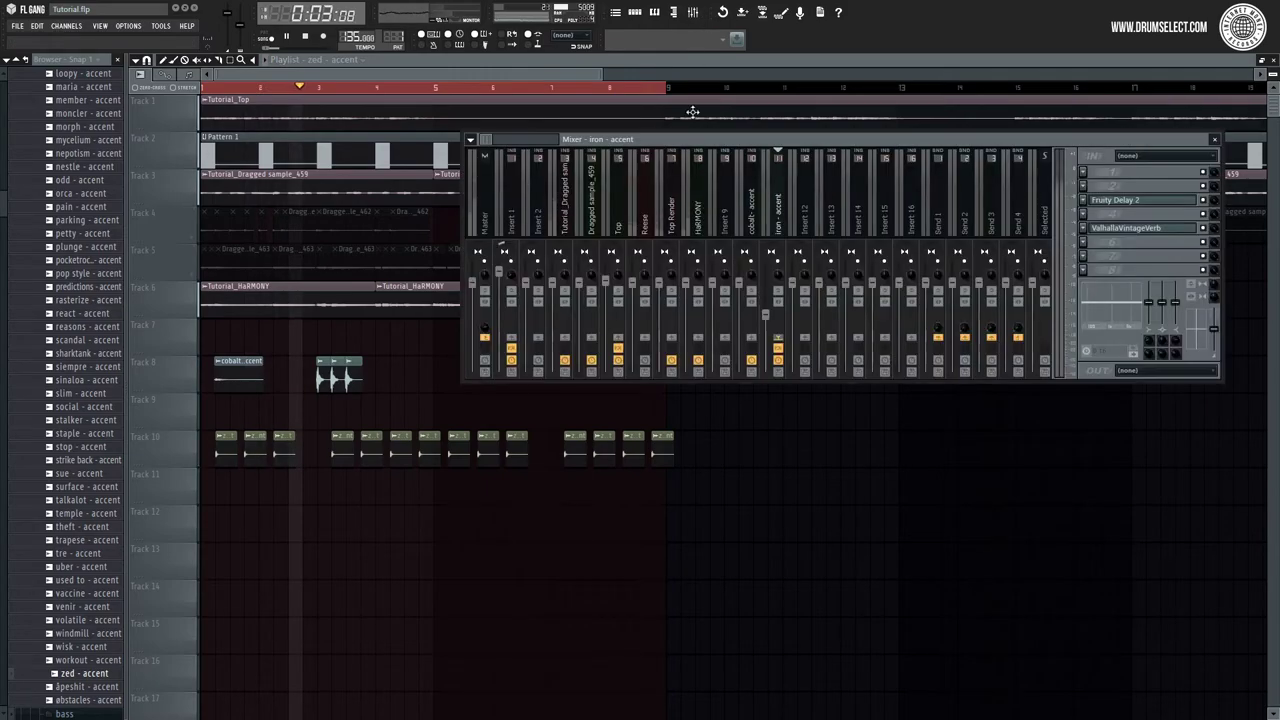
click(813, 210)
key(ctrl+l)
key(space)
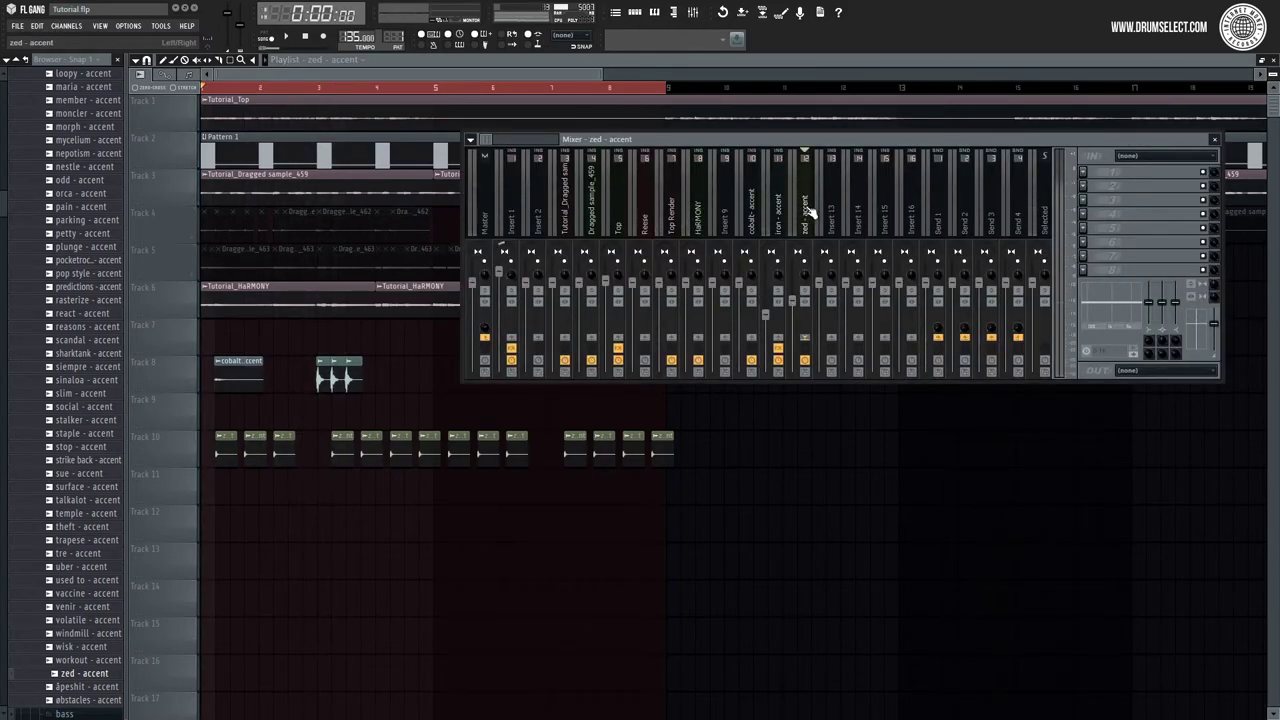
Step: Try Fruity Delay 2 in effect slot 4 of the zed - accent mixer track and browse its presets
click(1090, 218)
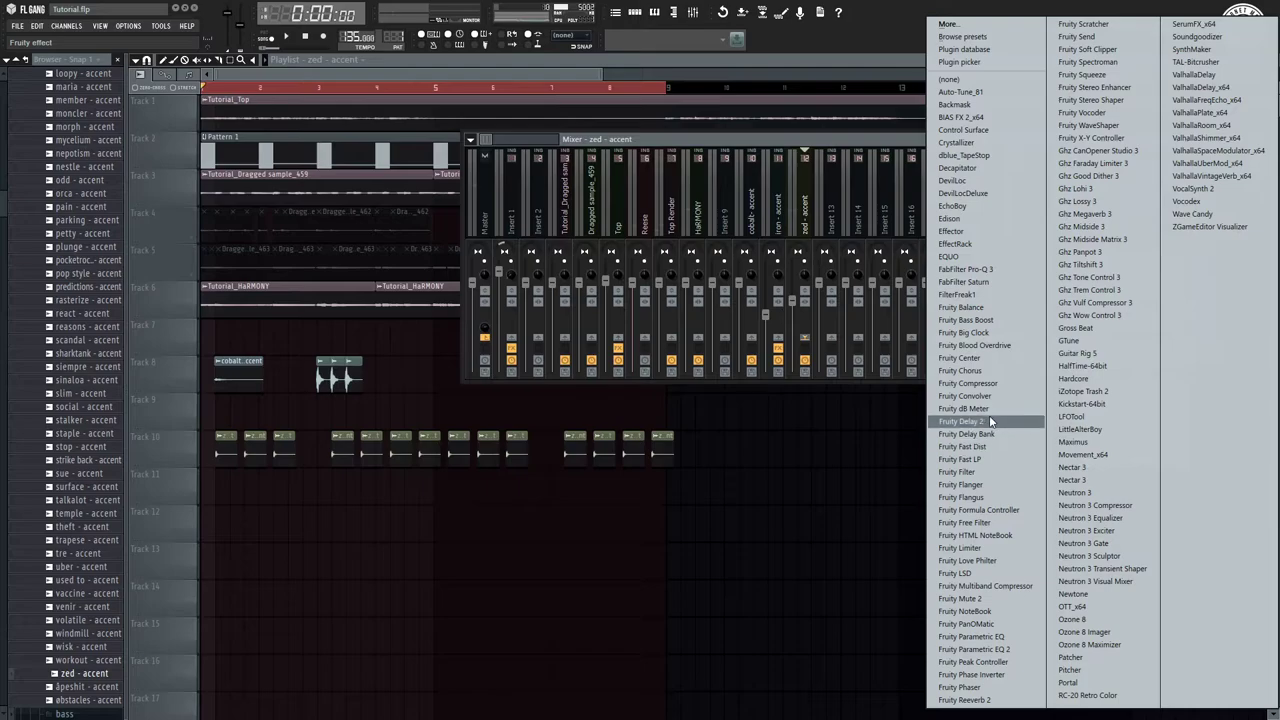
click(989, 421)
right_click(420, 244)
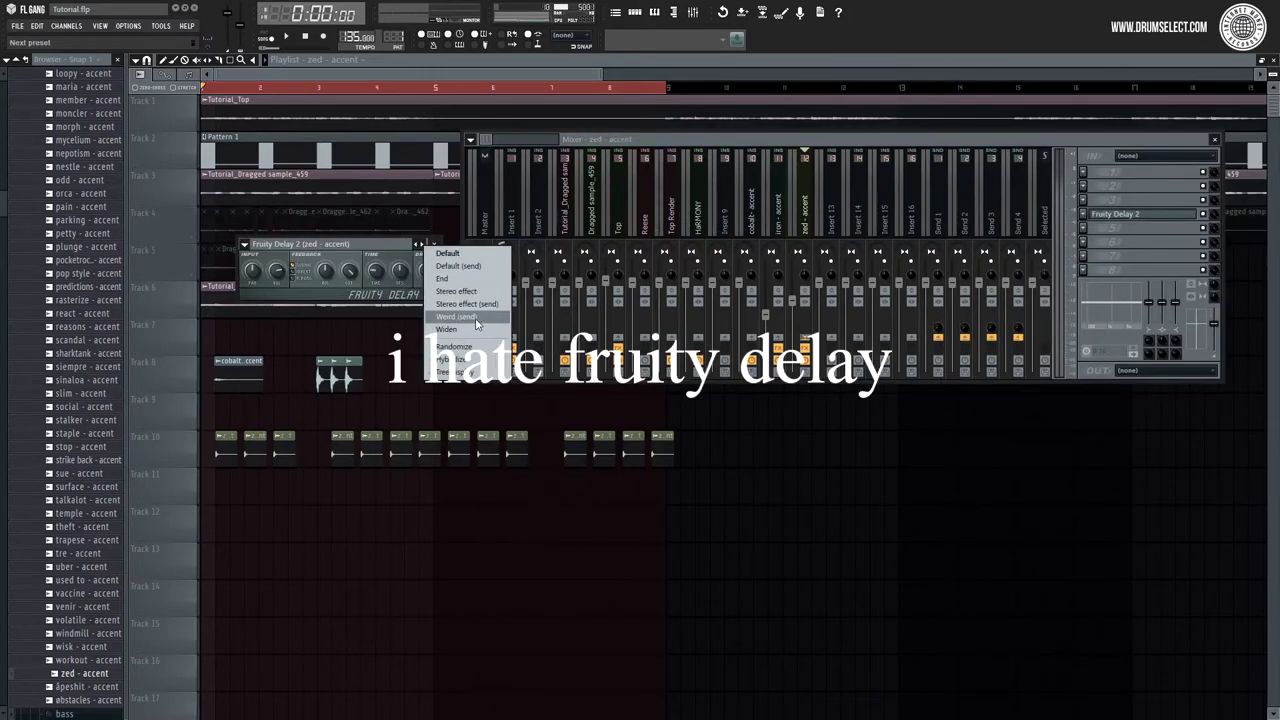
Step: Load ValhallaDelay in effect slot 4 of the zed - accent track with the TAPE-Half-note Delay preset
click(1098, 224)
click(1120, 290)
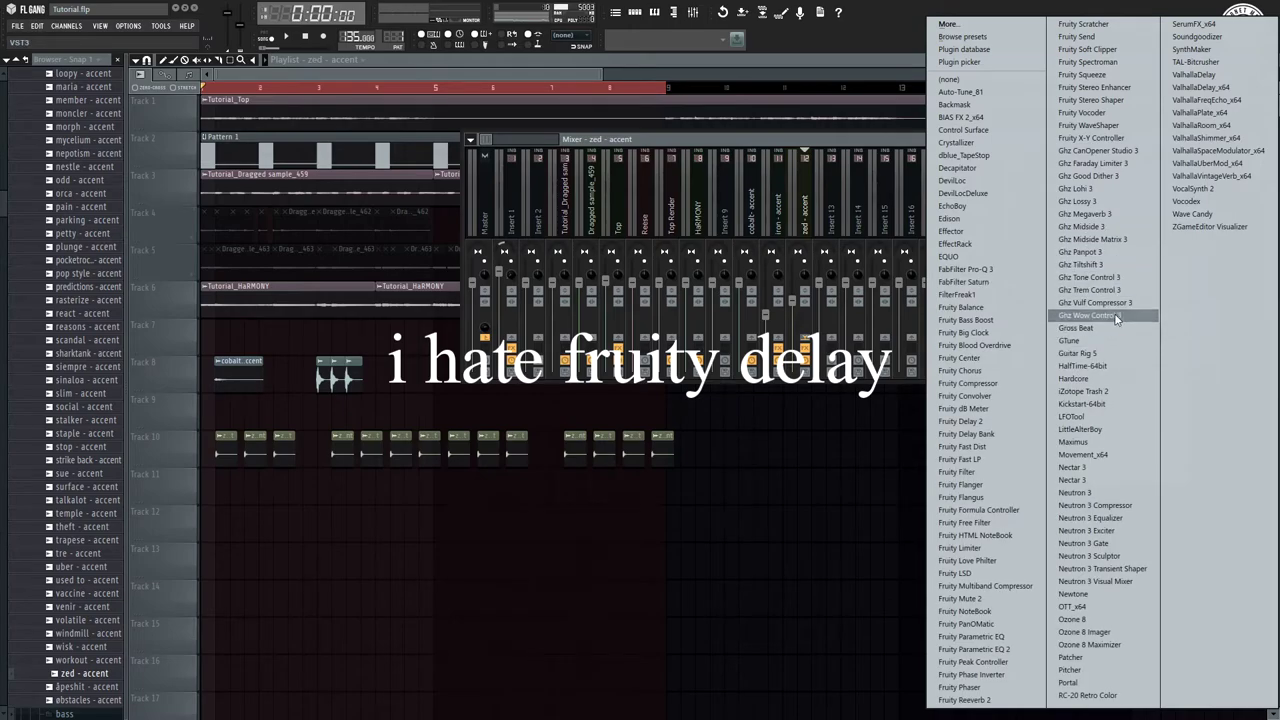
click(1193, 74)
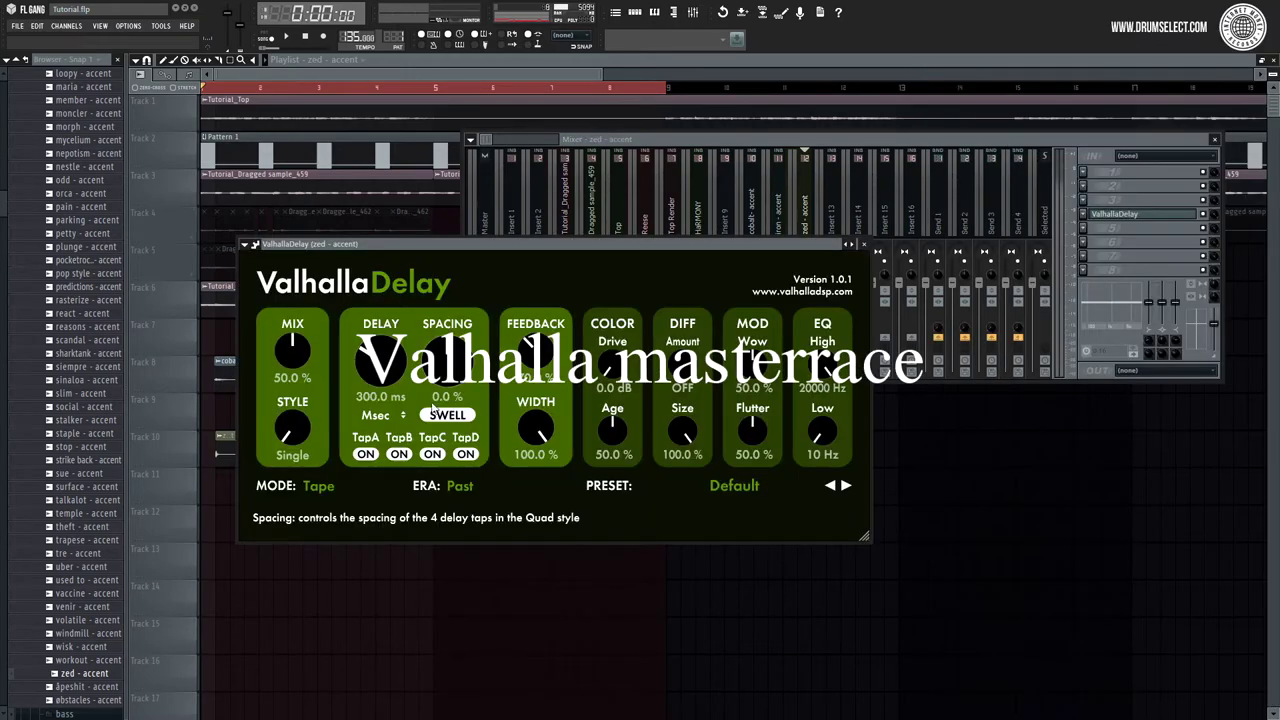
click(678, 486)
mouse_move(693, 397)
mouse_move(835, 340)
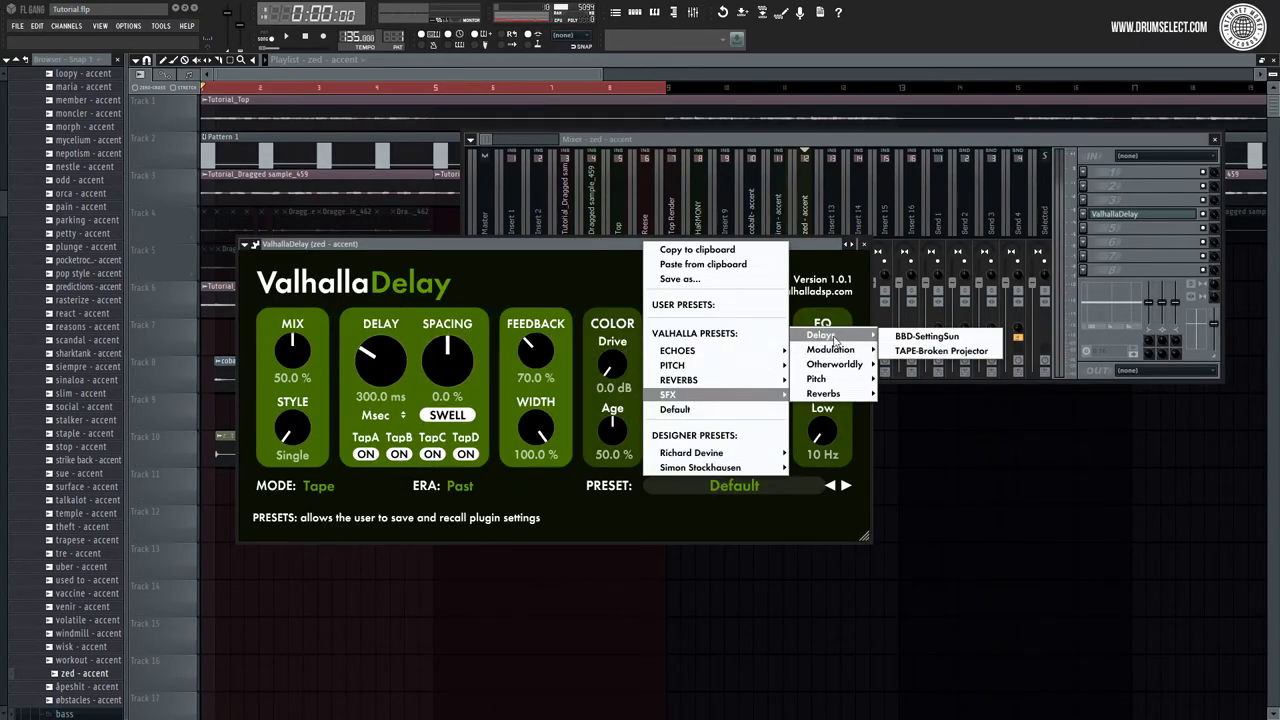
mouse_move(700, 351)
mouse_move(826, 412)
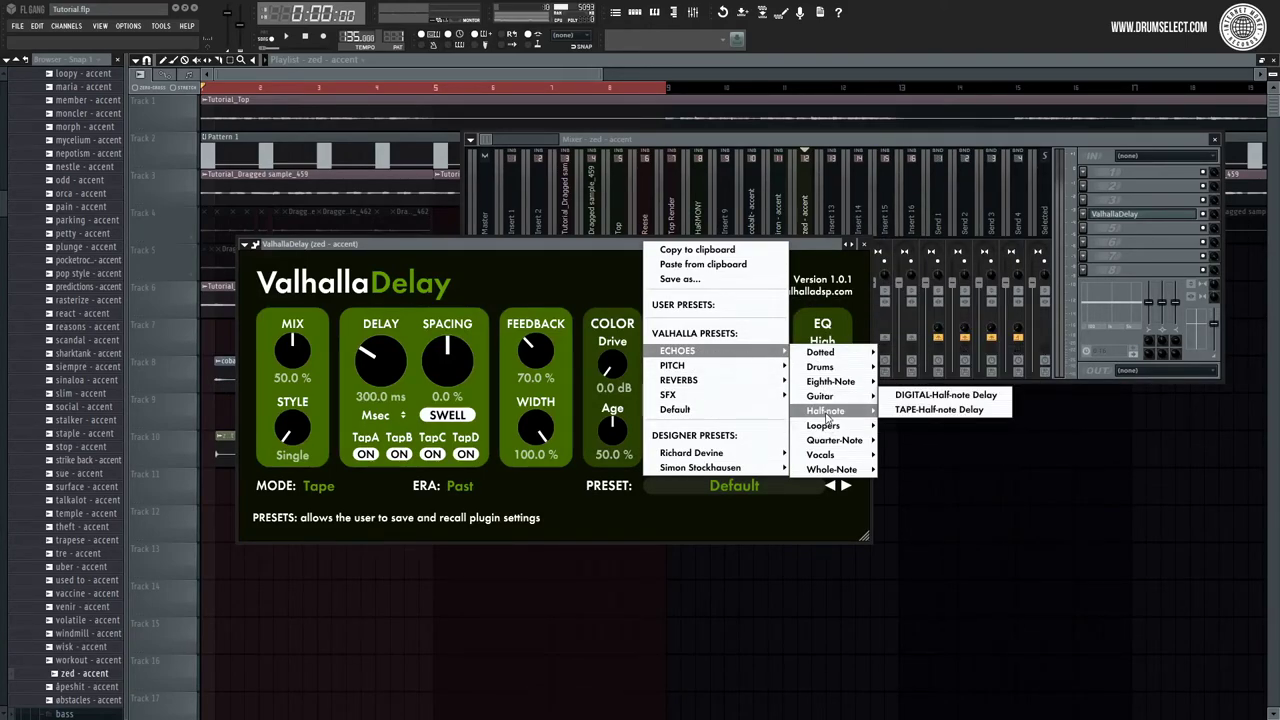
click(939, 409)
Step: With the arrangement playing, set ValhallaDelay's delay to a 1/4 note, feedback to 35.2% and width to 76.8%
key(space)
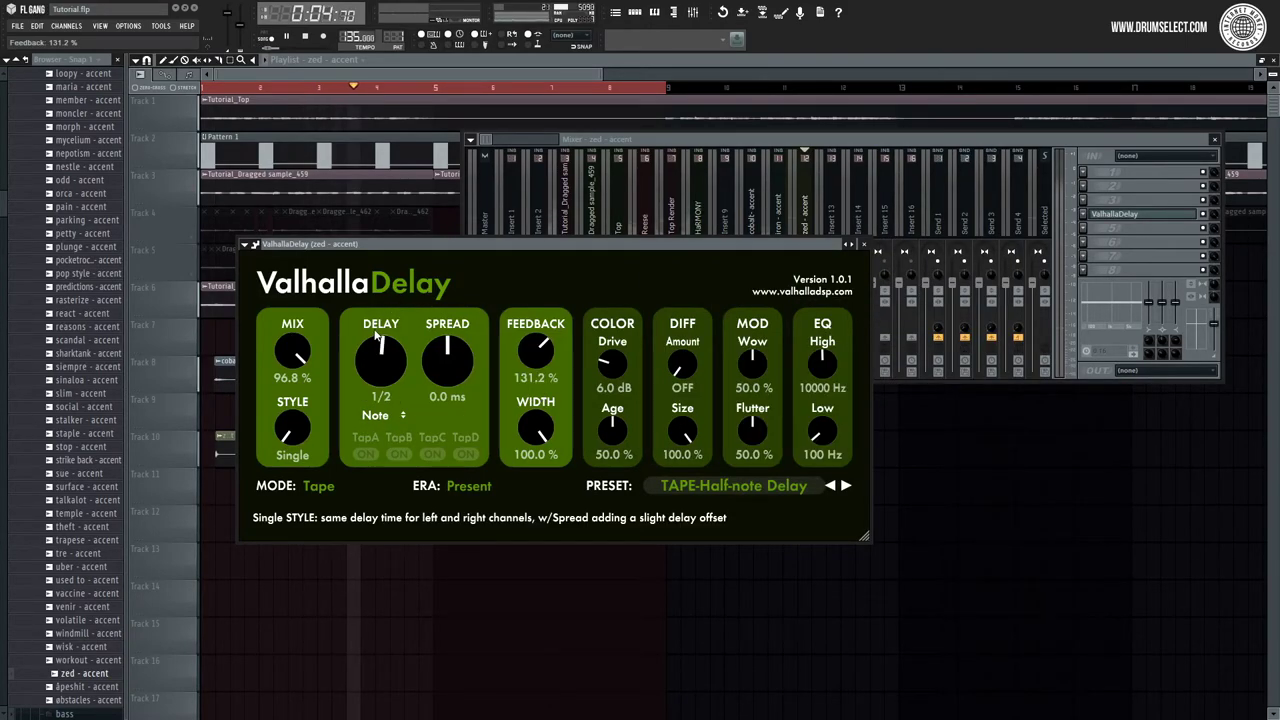
drag(378, 338, 376, 367)
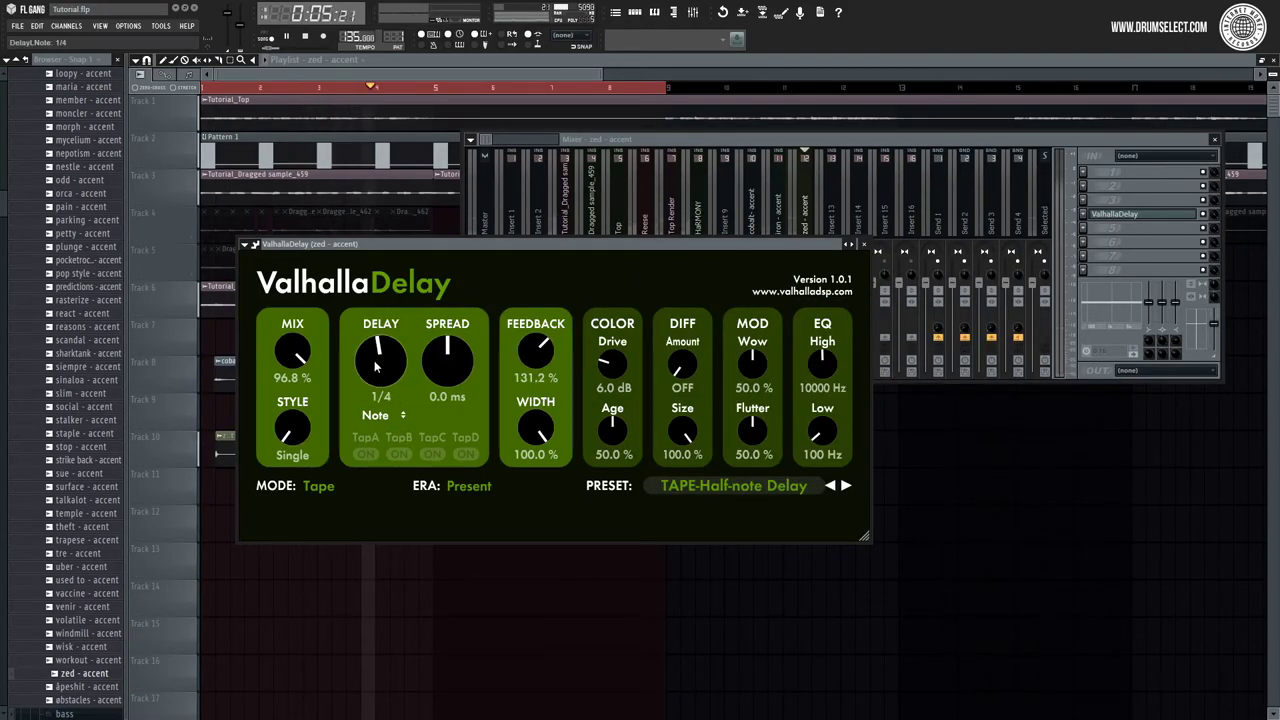
drag(536, 350, 540, 378)
scroll(540, 378, down, 8)
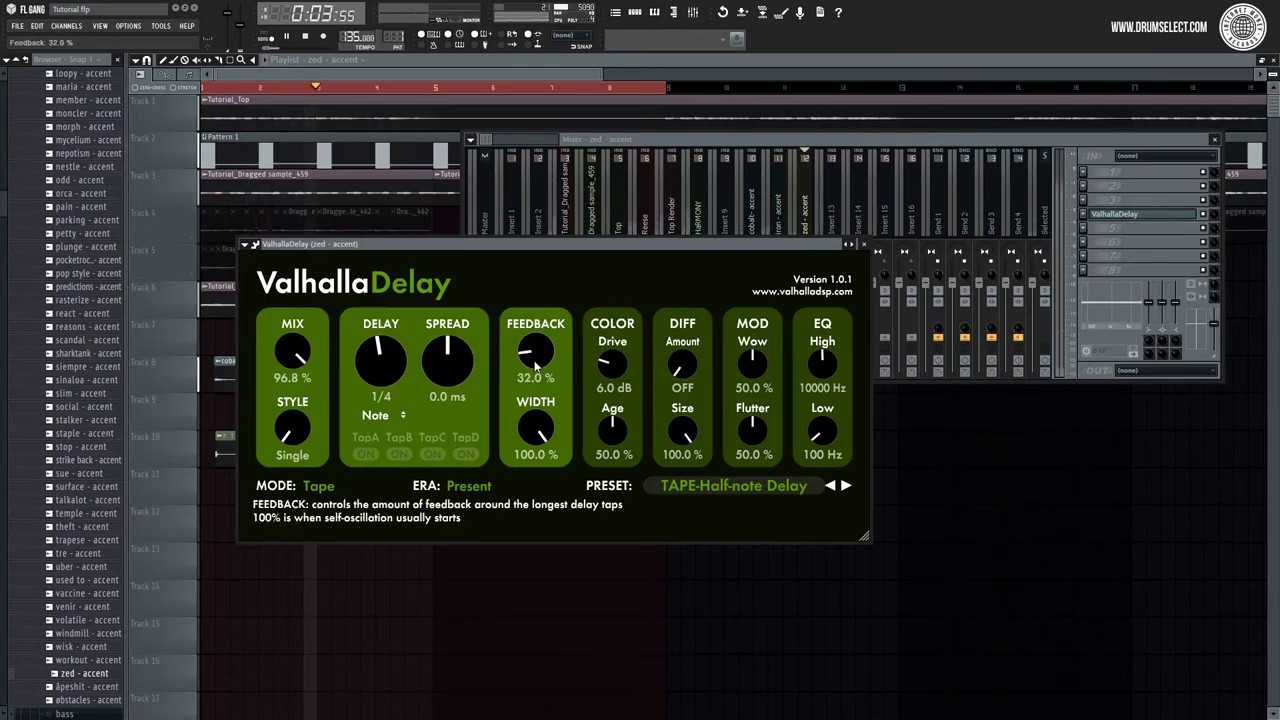
drag(541, 350, 538, 368)
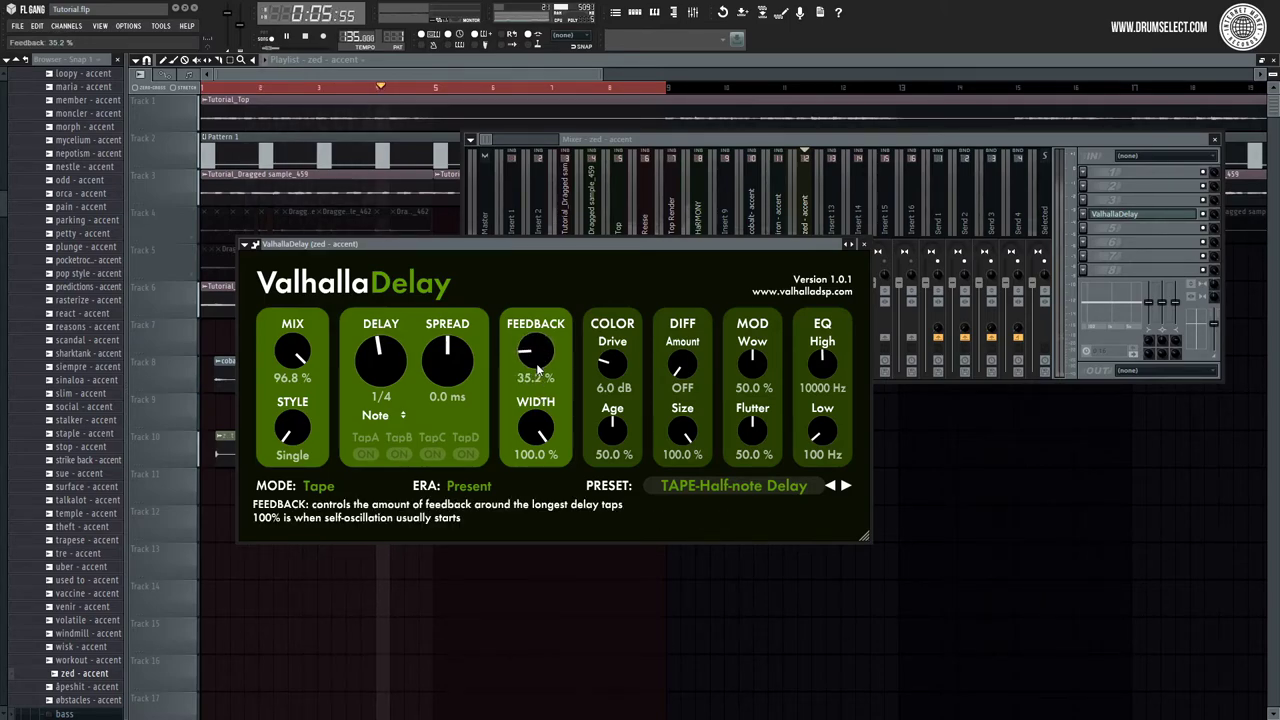
scroll(536, 428, down, 3)
Step: Set ValhallaDelay's Age to 73.2%, Wow to 40.4% and Flutter to 100%
key(F9)
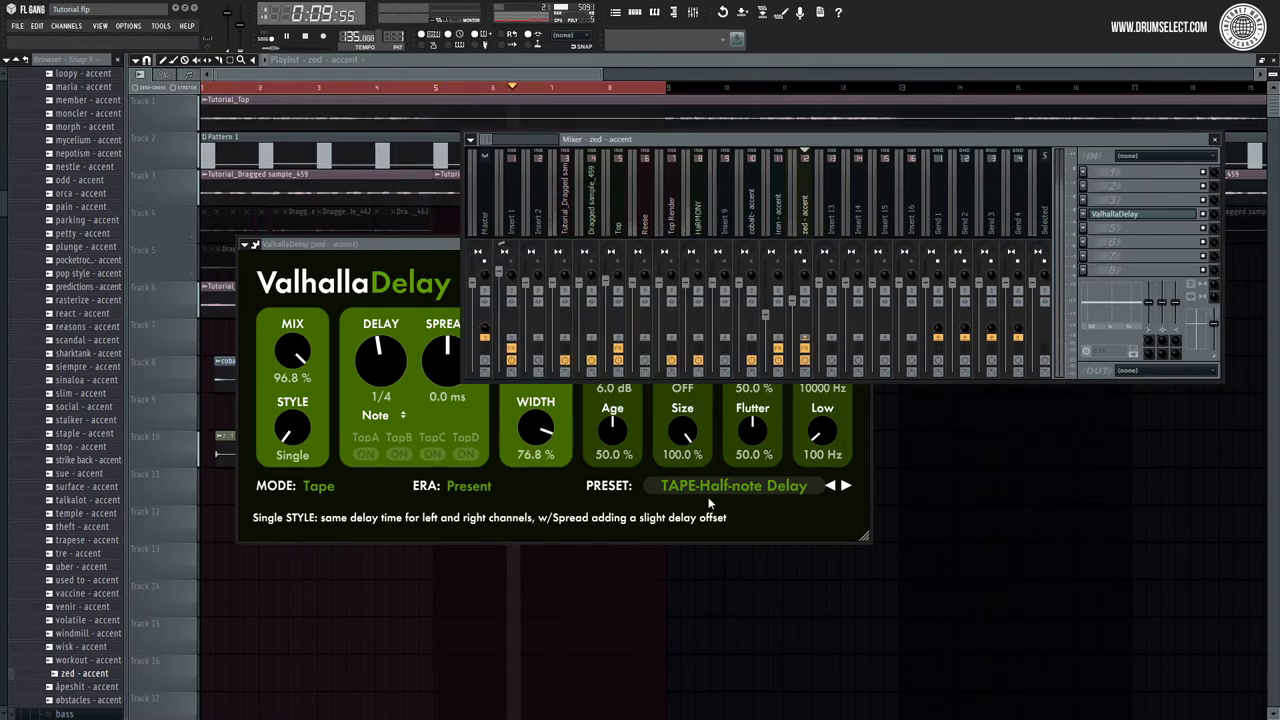
click(655, 440)
drag(617, 411, 626, 398)
drag(752, 362, 753, 382)
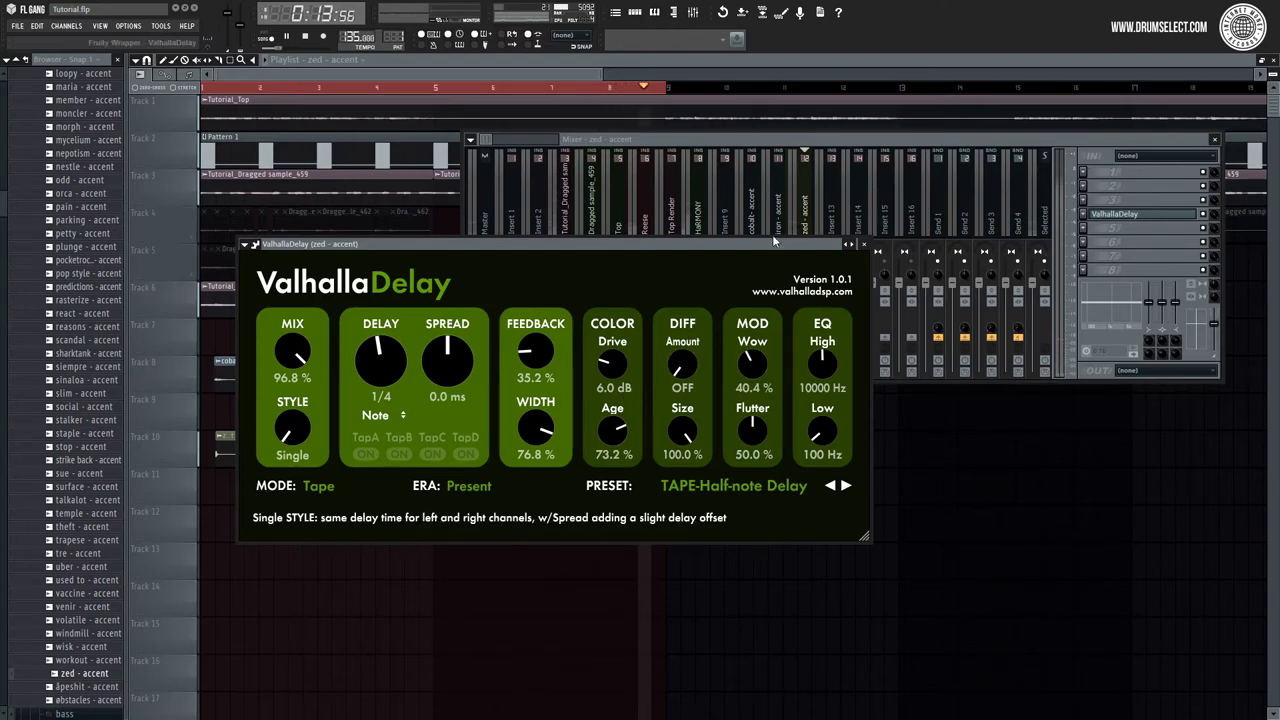
drag(752, 430, 765, 330)
Step: Lower the zed - accent and iron - accent mixer faders, and open the iron - accent track's ValhallaVintageVerb
click(794, 206)
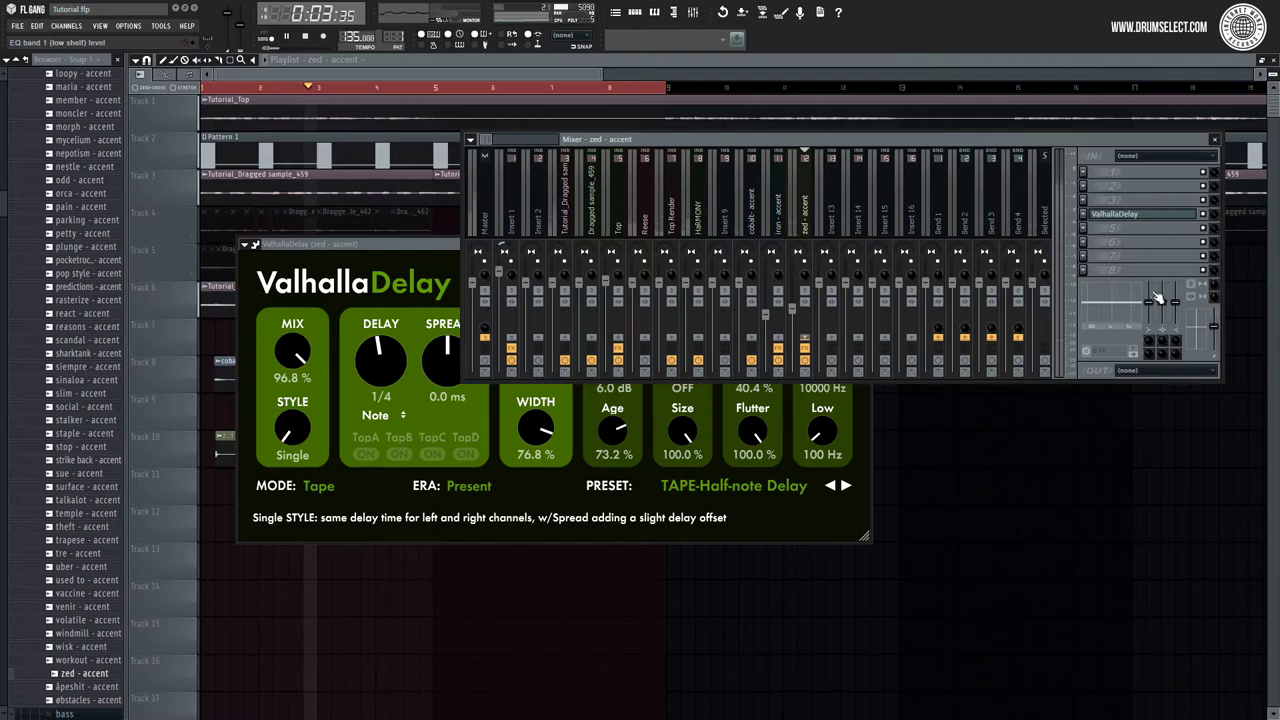
click(778, 325)
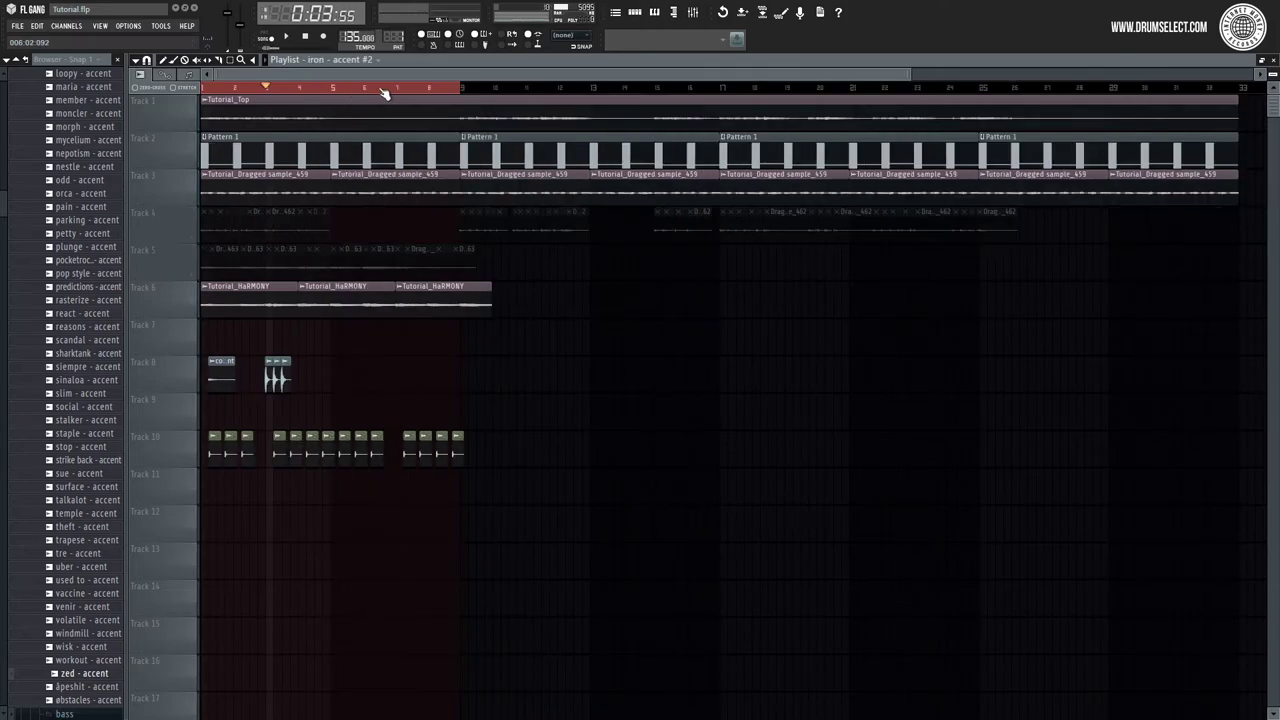
key(F9)
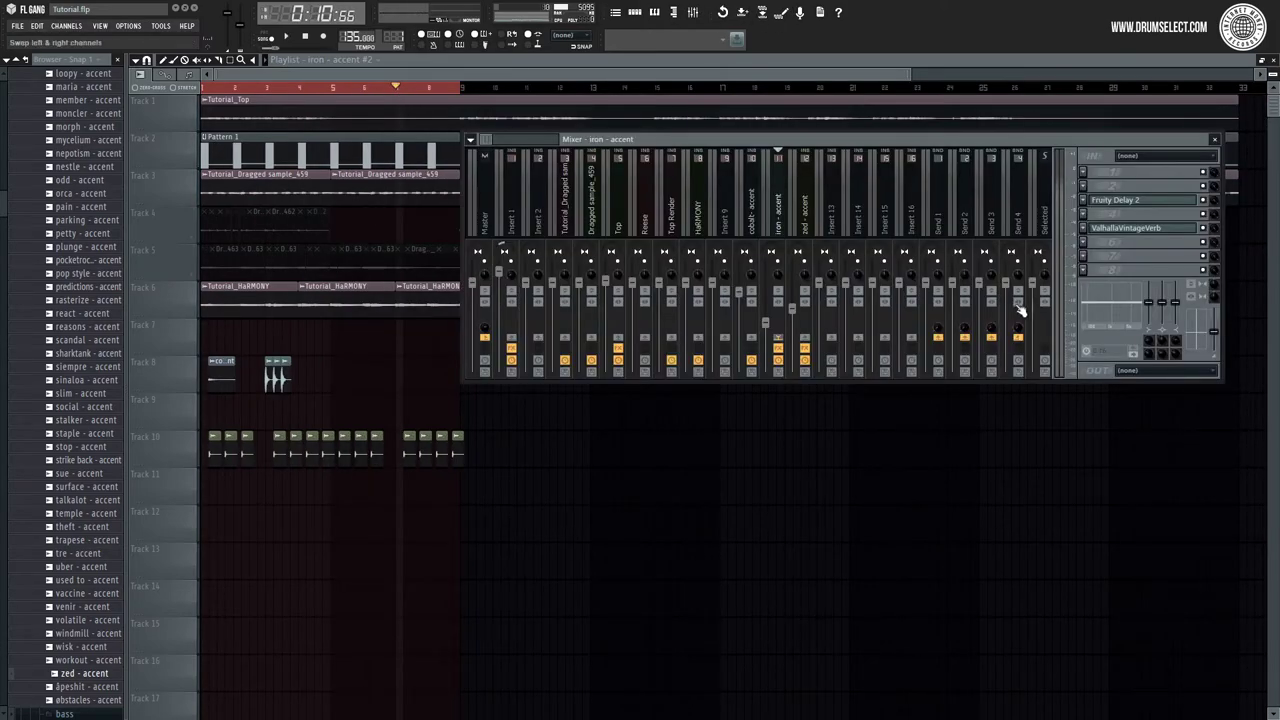
click(1136, 232)
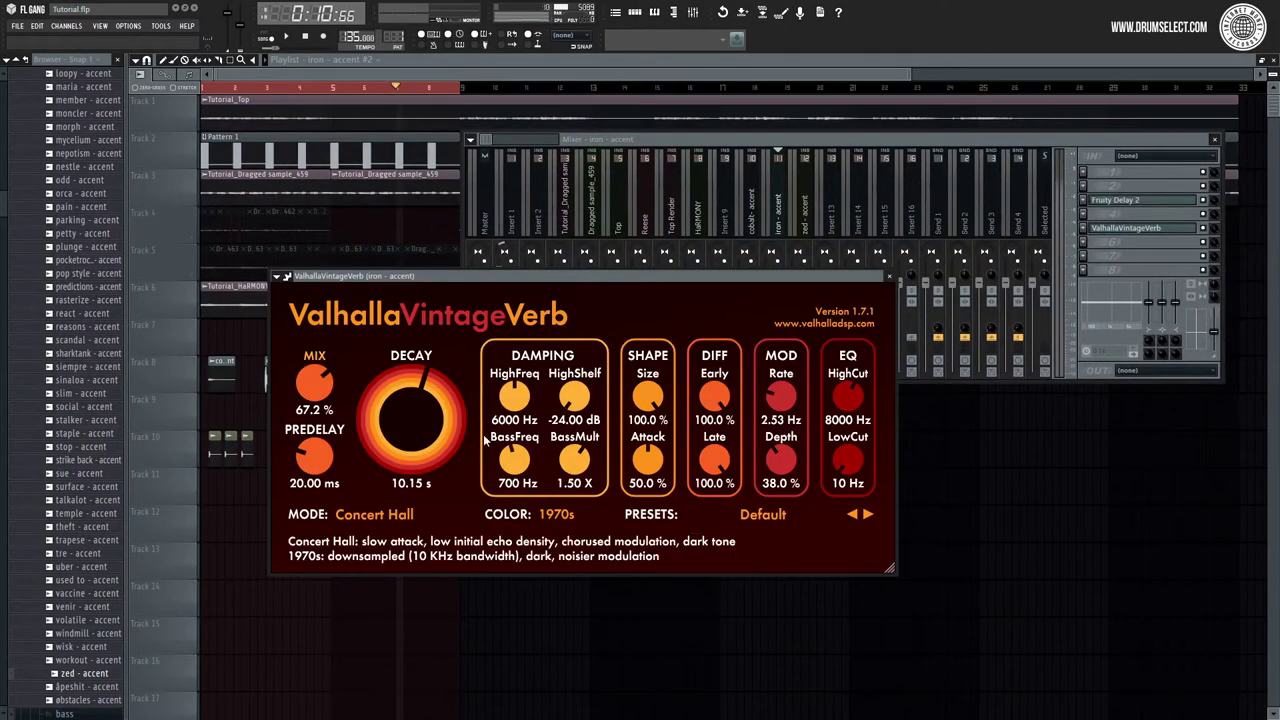
Step: Duplicate the three iron - accent clips from bar 3 to bar 7 on Track 8 and play that section
click(519, 655)
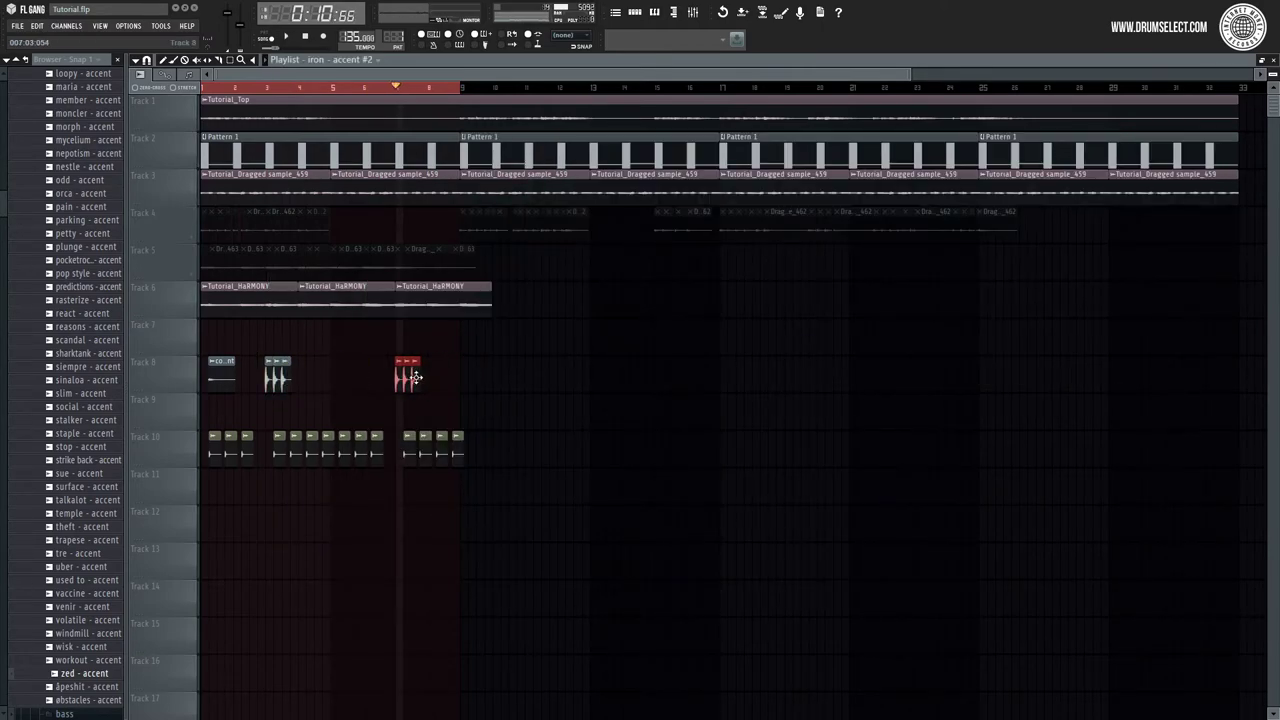
scroll(254, 363, up, 3)
mouse_move(314, 97)
mouse_down()
mouse_move(278, 92)
mouse_move(523, 91)
mouse_up()
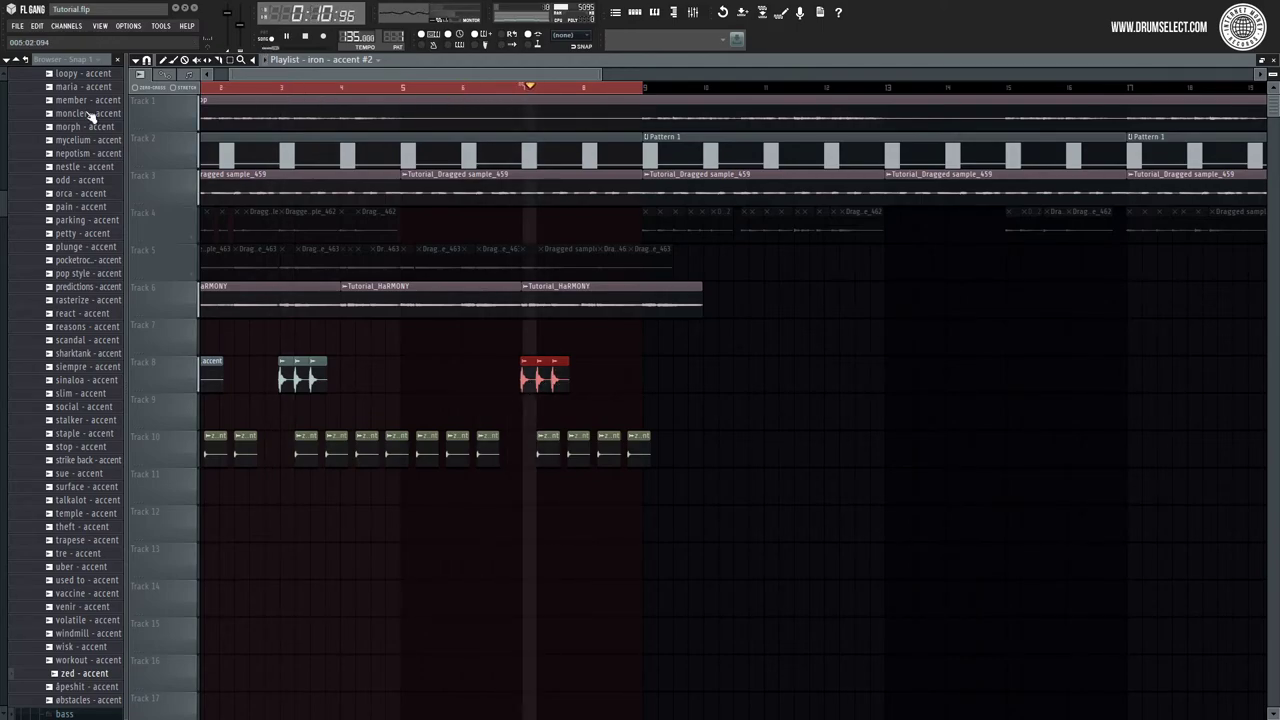
click(434, 323)
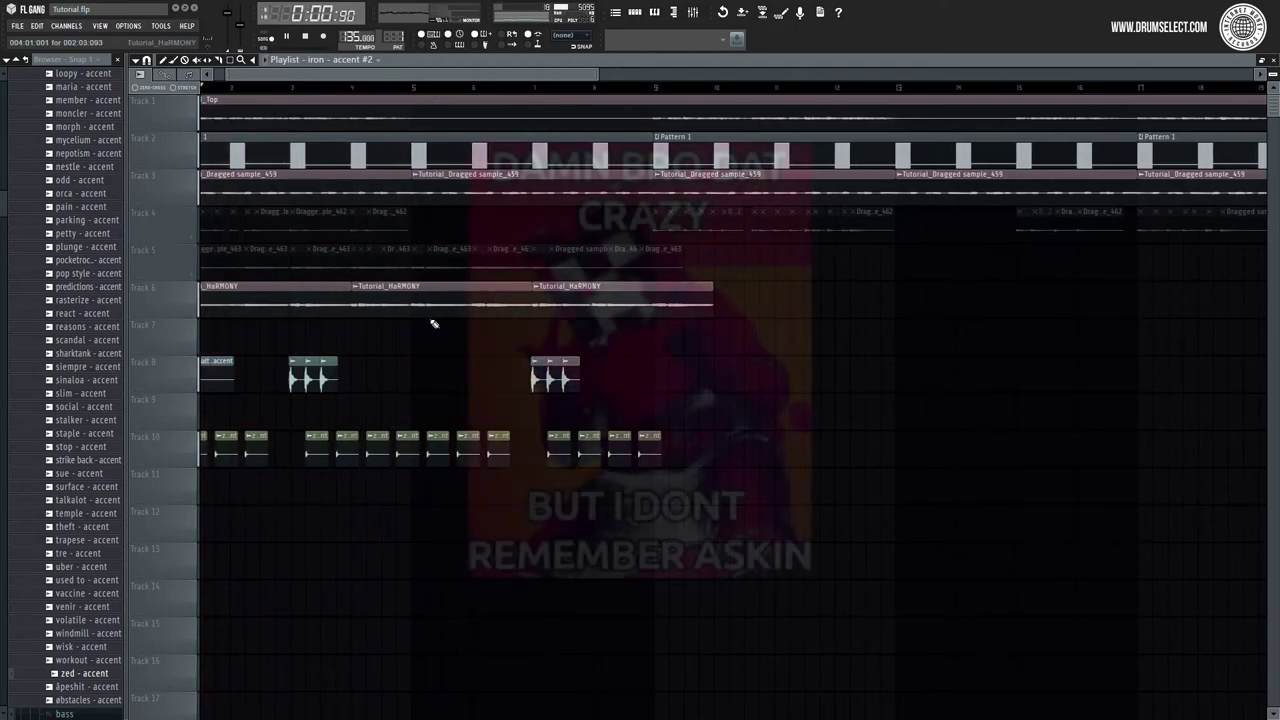
Step: Delete the first Pattern 1 clip from Track 2 and select bars 1 to 8 of the playlist
click(695, 13)
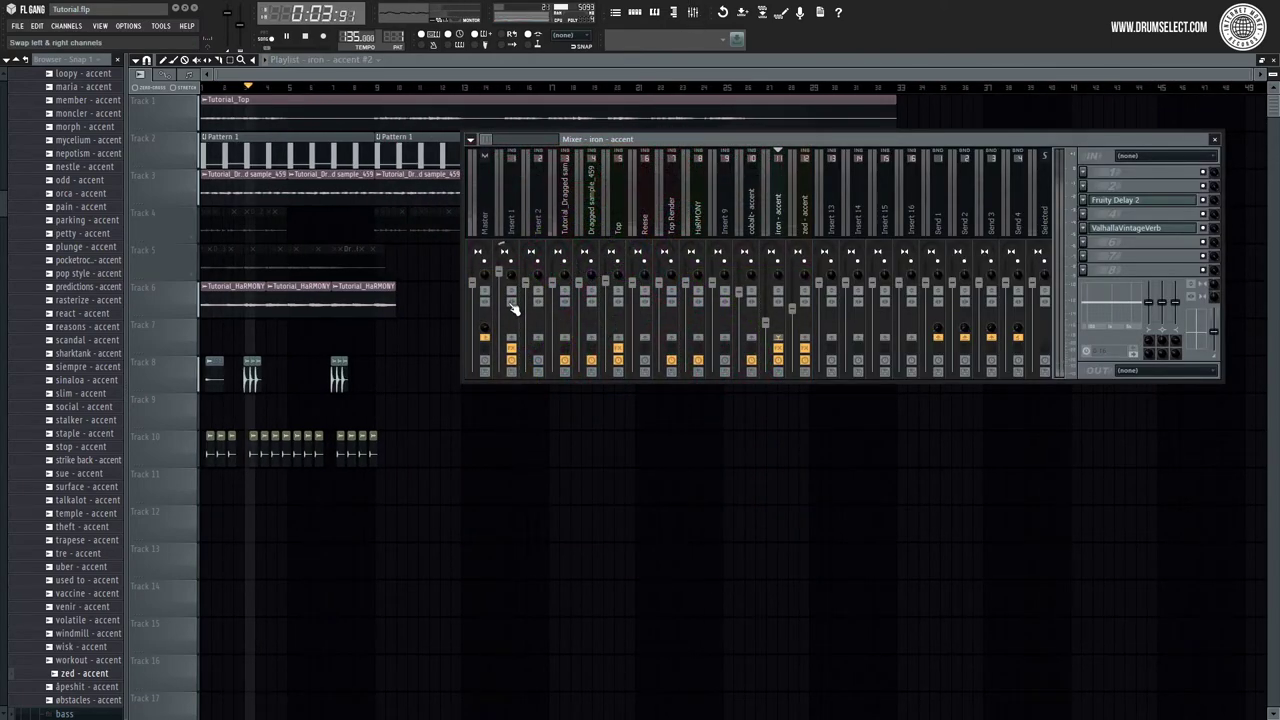
right_click(253, 160)
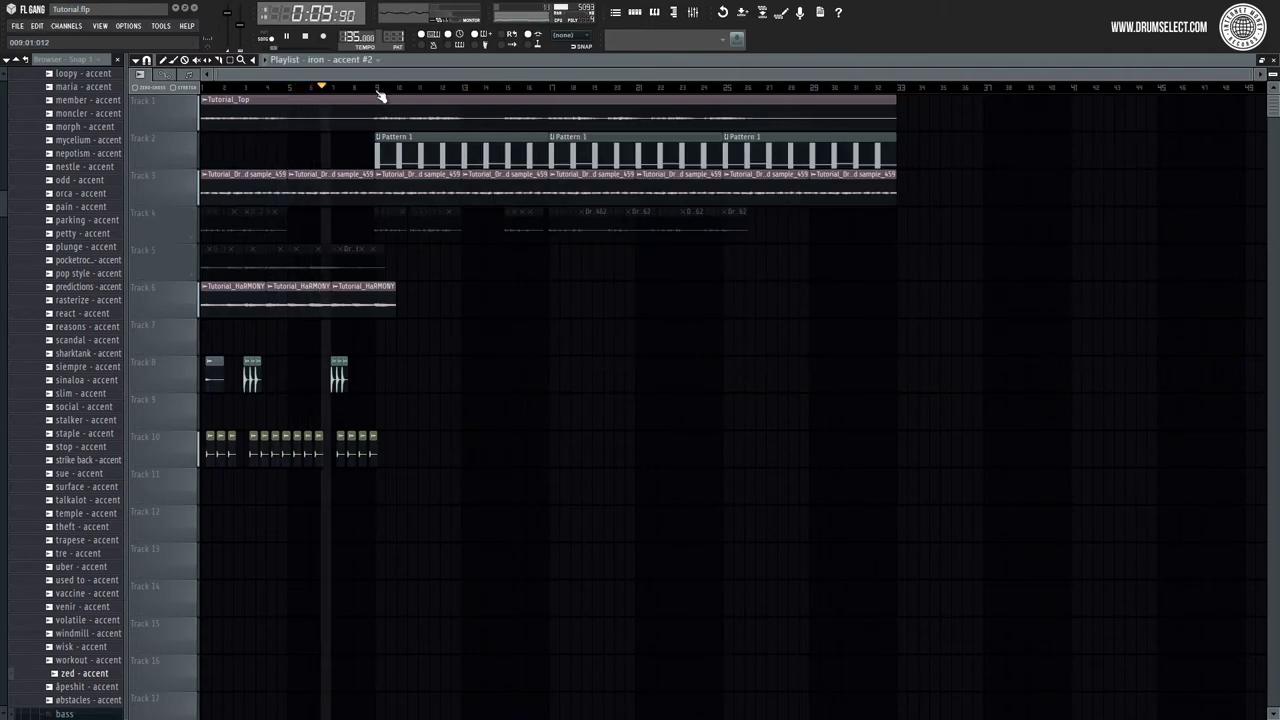
drag(376, 87, 180, 149)
Step: Repeat the cobalt - accent clip along Track 9 over bars 1 to 8, and duplicate the accents on Tracks 8 to 10 over bars 9 to 16
click(635, 16)
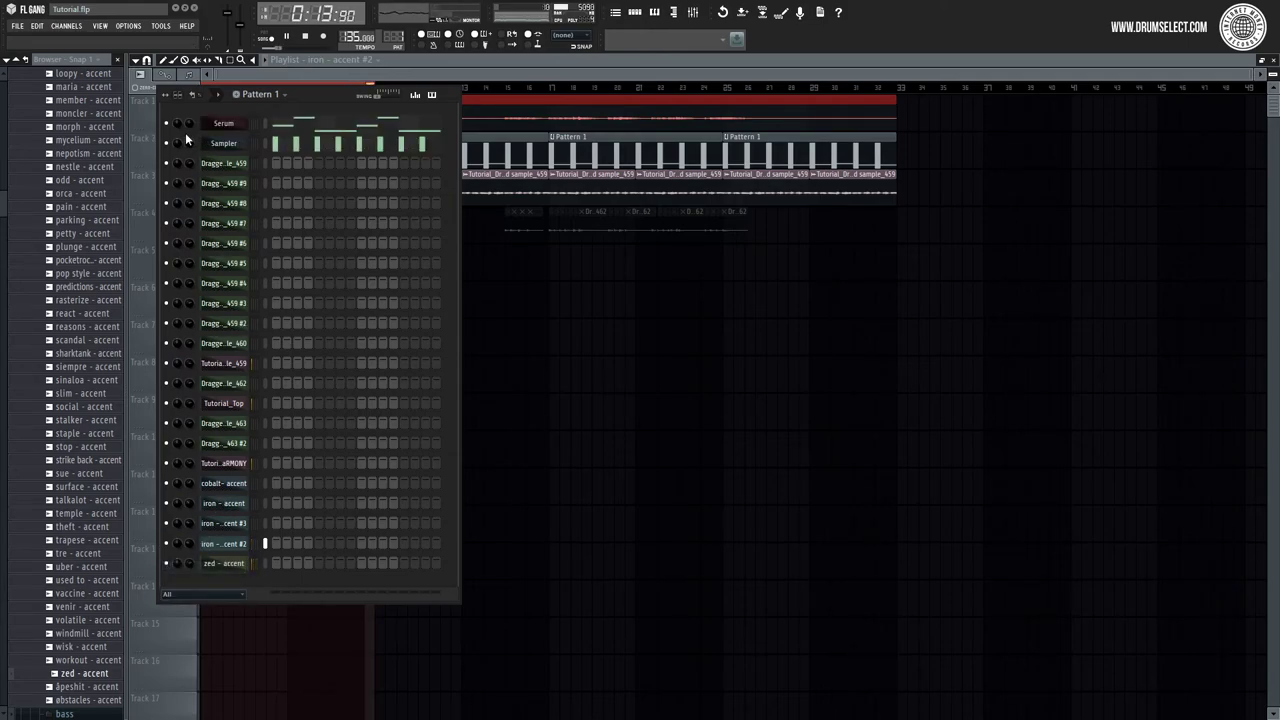
key(F6)
scroll(598, 411, up, 2)
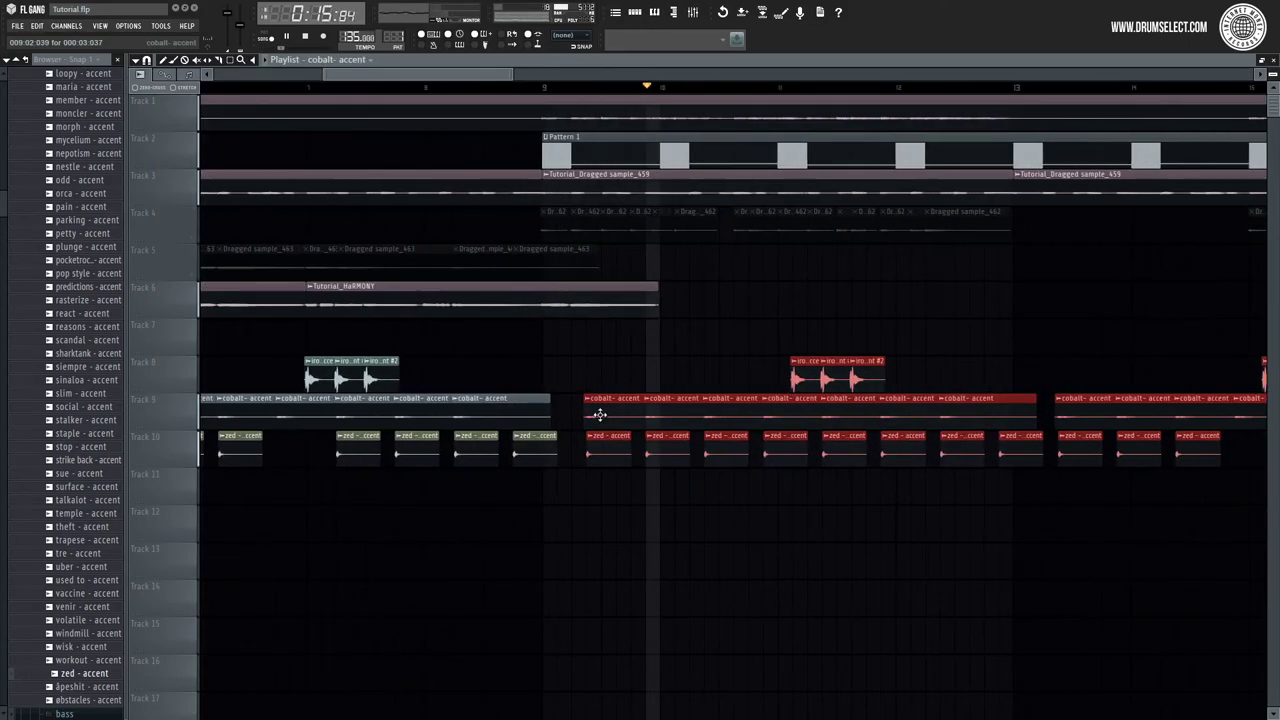
scroll(590, 411, down, 5)
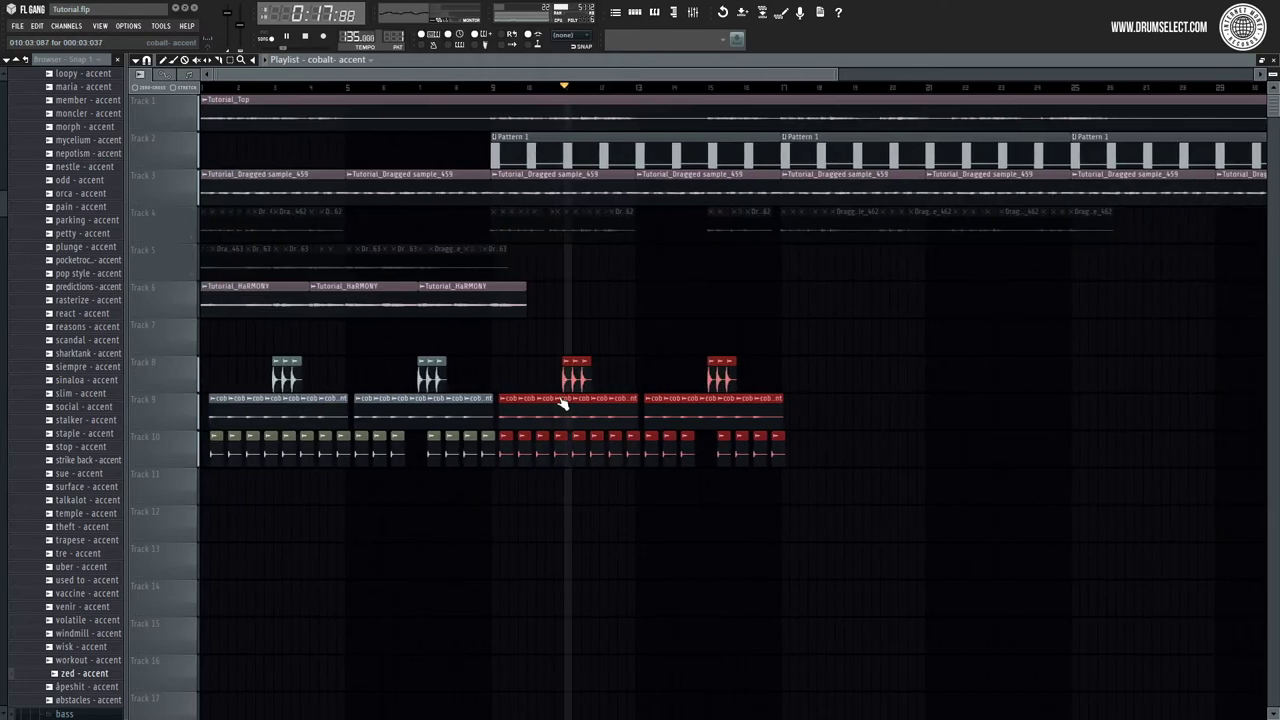
click(660, 383)
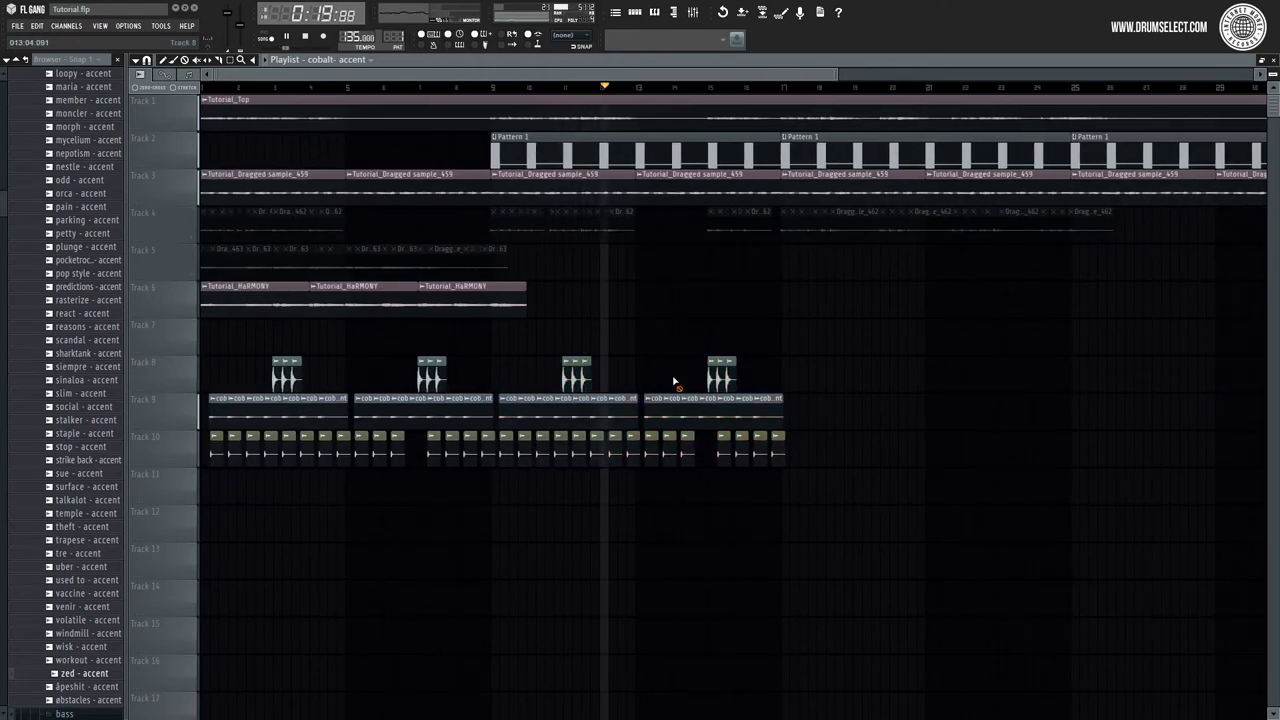
Step: Delete the iron - accent clips at bar 15 of Track 8 and the cobalt - accent clips in bars 13 to 16 of Track 9
right_click(662, 405)
right_click(698, 405)
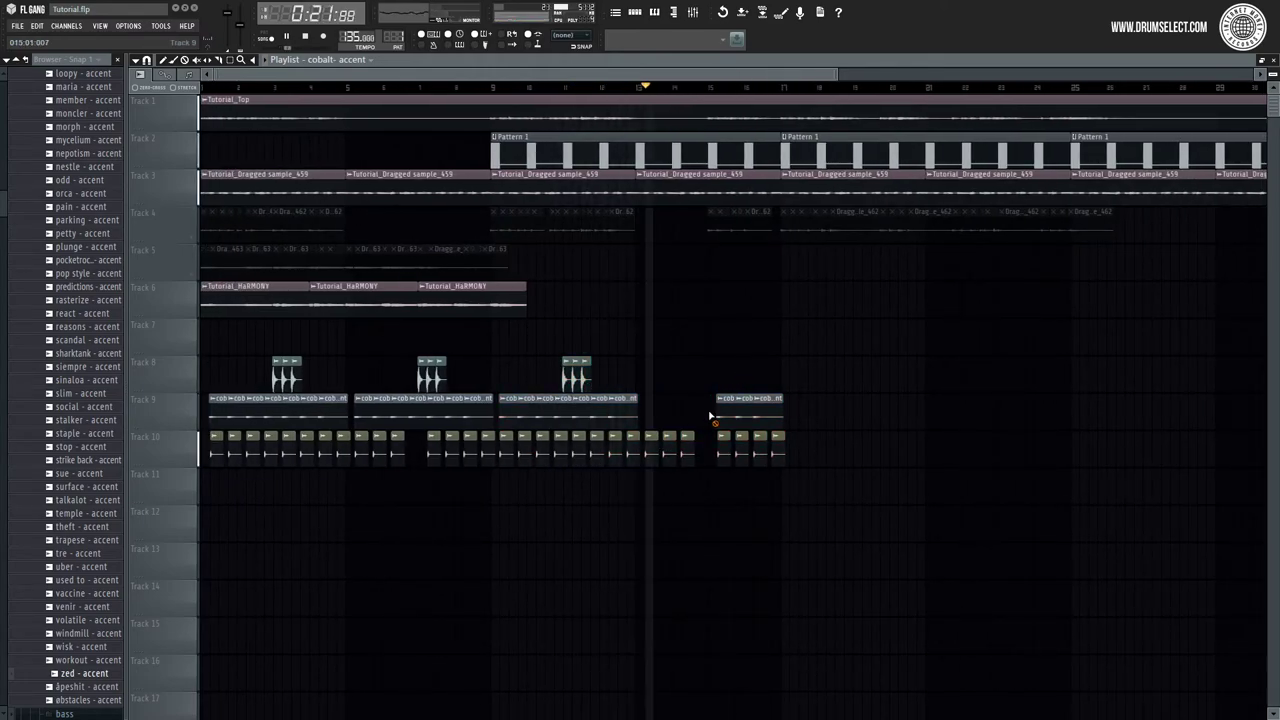
right_click(734, 411)
right_click(772, 410)
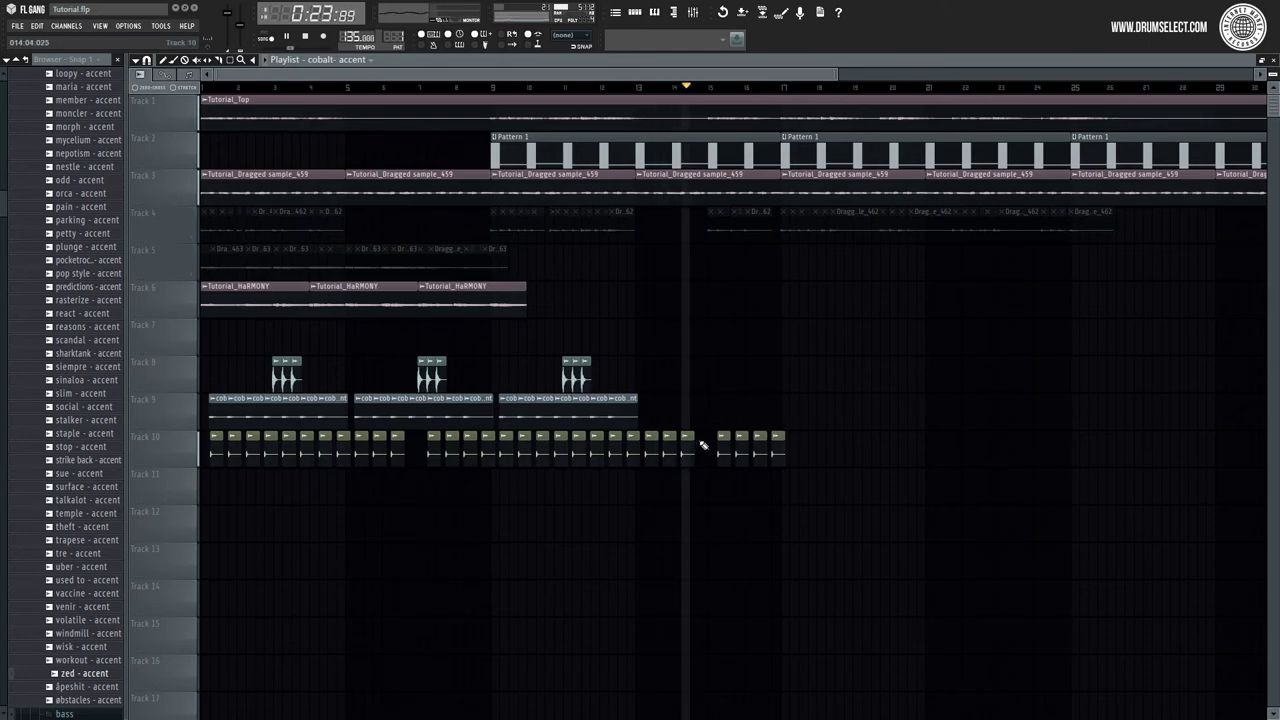
scroll(703, 452, up, 3)
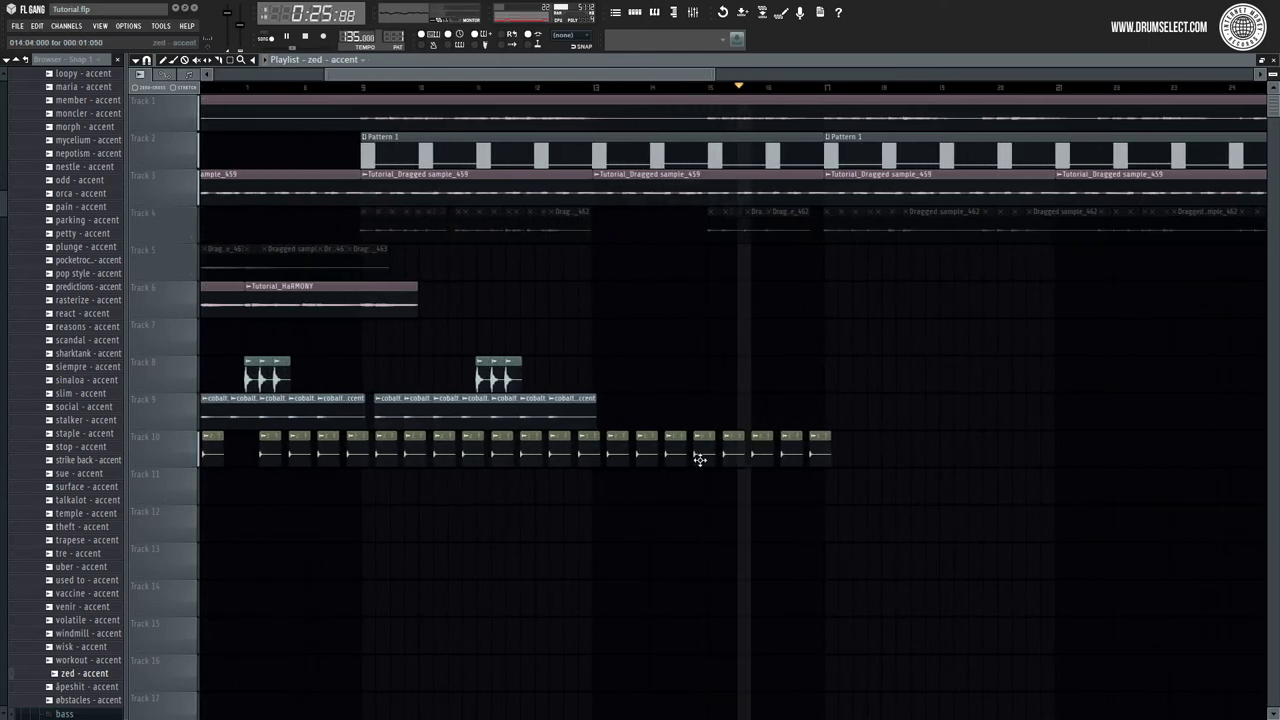
scroll(700, 435, down, 3)
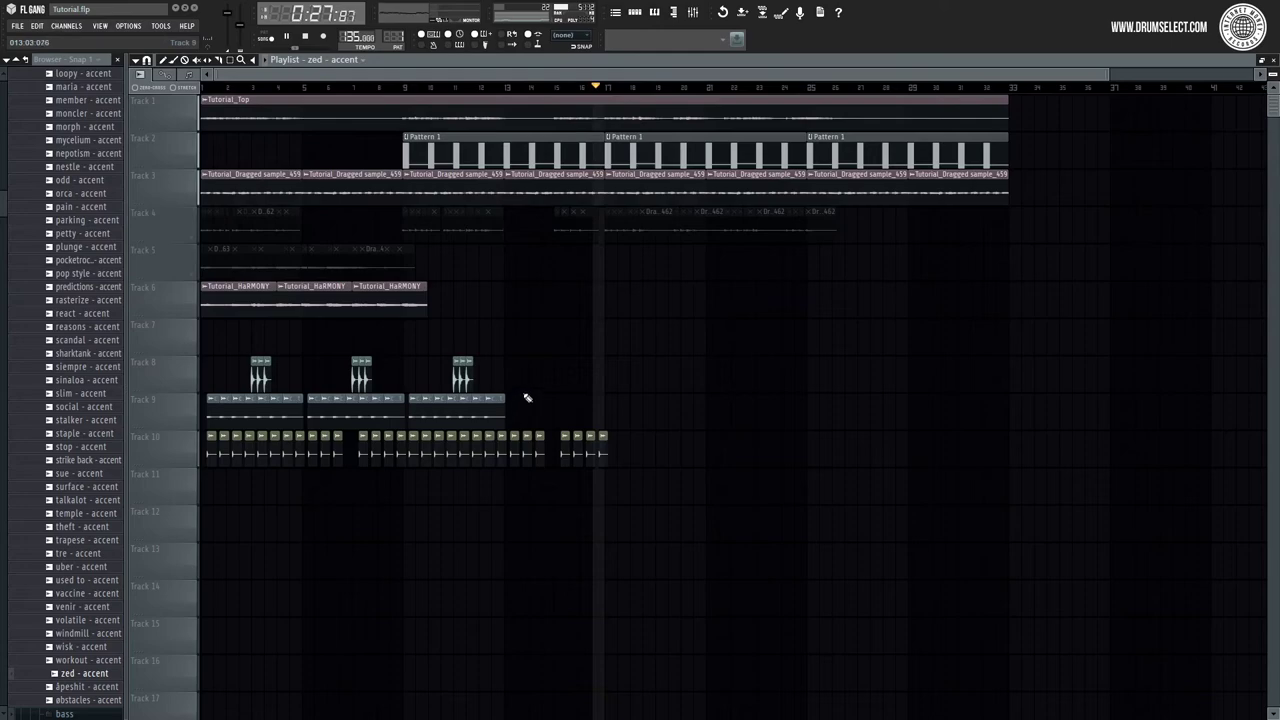
Step: Duplicate the three iron - accent clips from bar 11 to bar 19 on Track 8
click(494, 372)
scroll(494, 372, up, 2)
drag(645, 371, 757, 372)
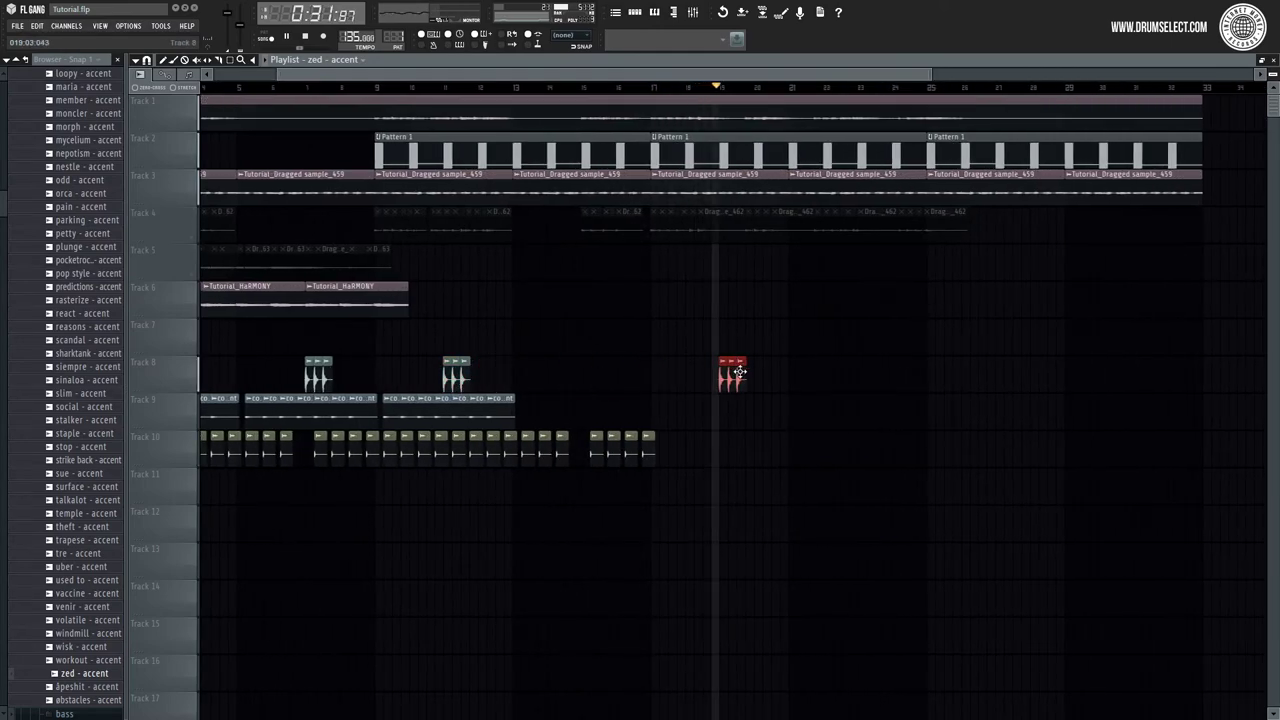
scroll(743, 409, up, 1)
scroll(743, 415, down, 2)
scroll(690, 424, down, 1)
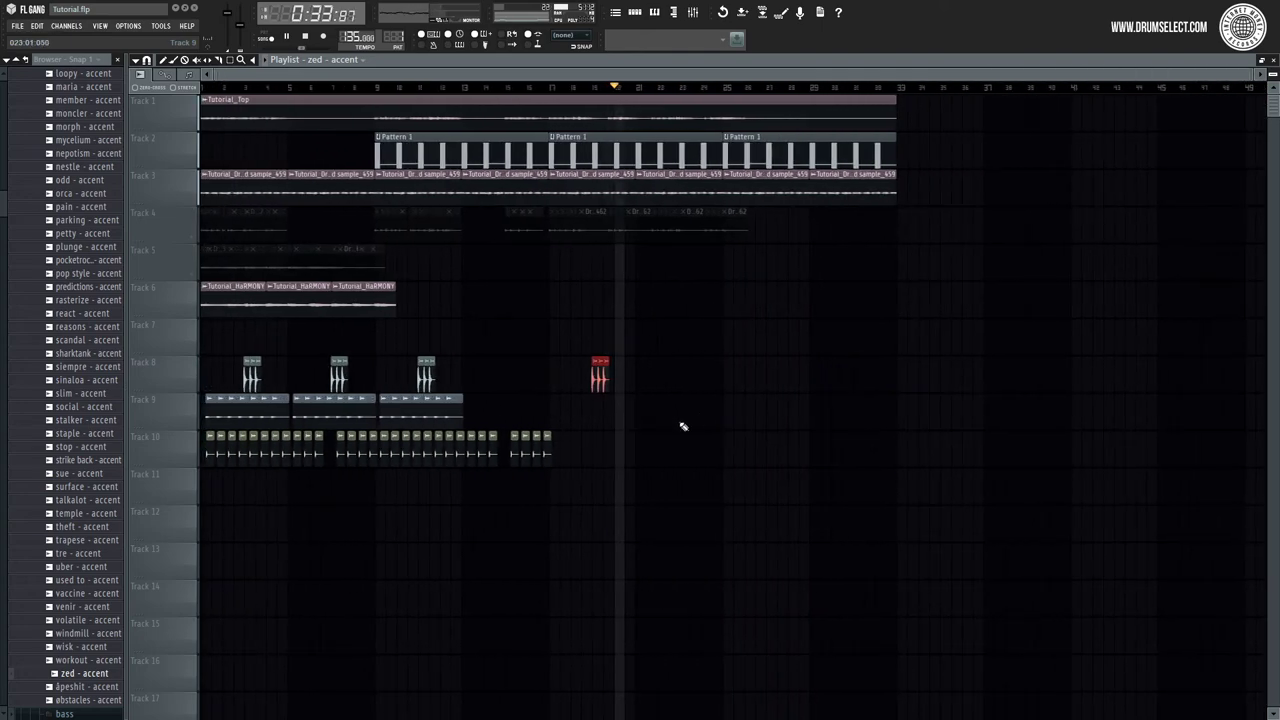
scroll(620, 417, up, 1)
scroll(620, 417, down, 2)
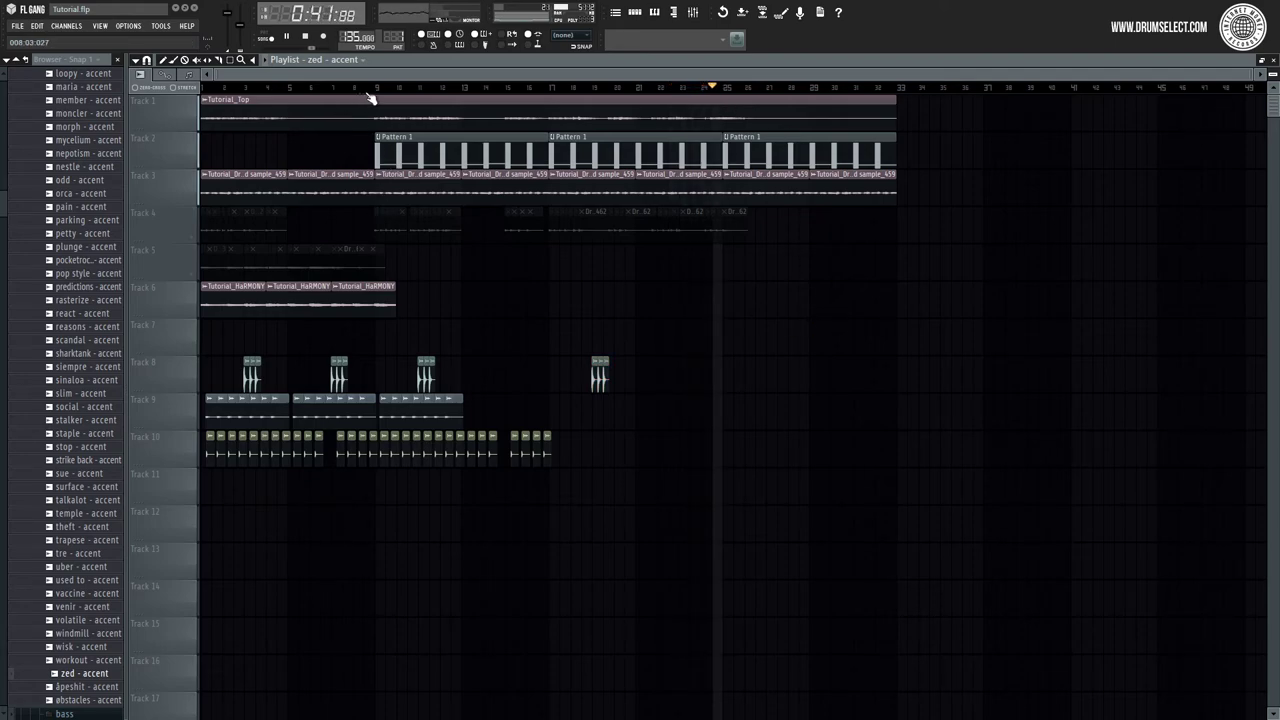
Step: Stop playback, save the project and play it again from the start
key(space)
key(space)
key(space)
key(ctrl+s)
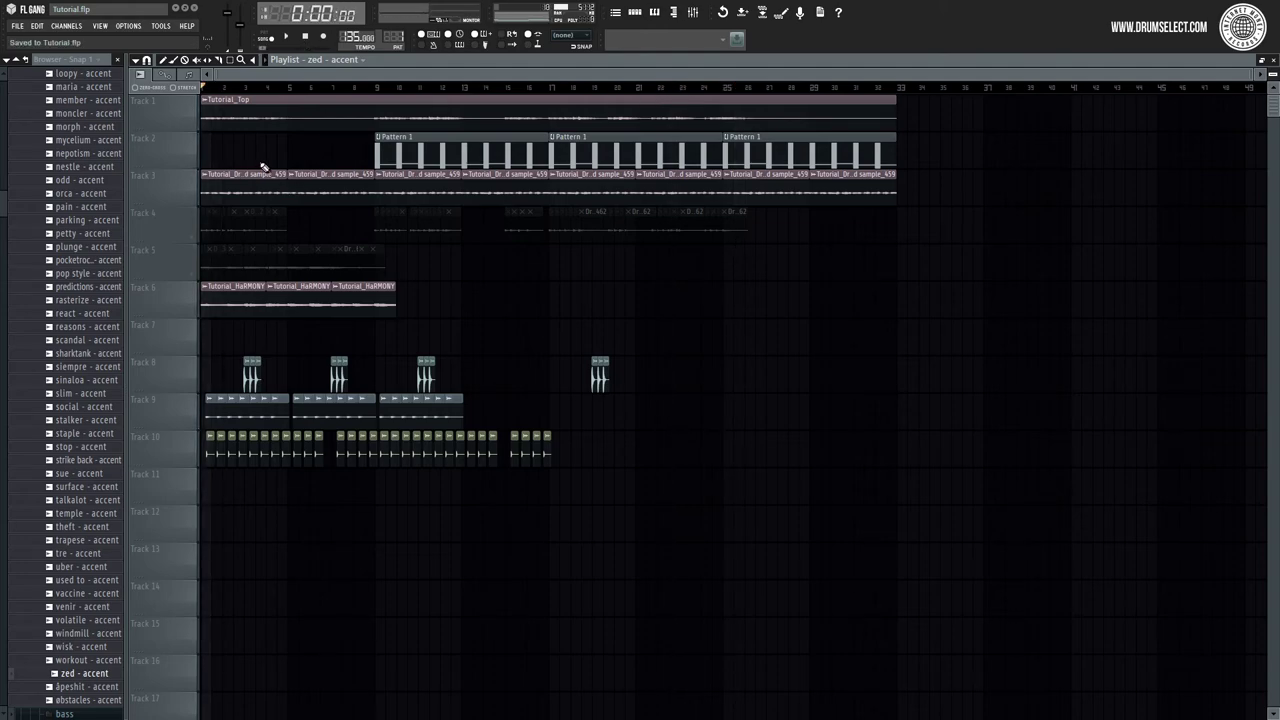
key(space)
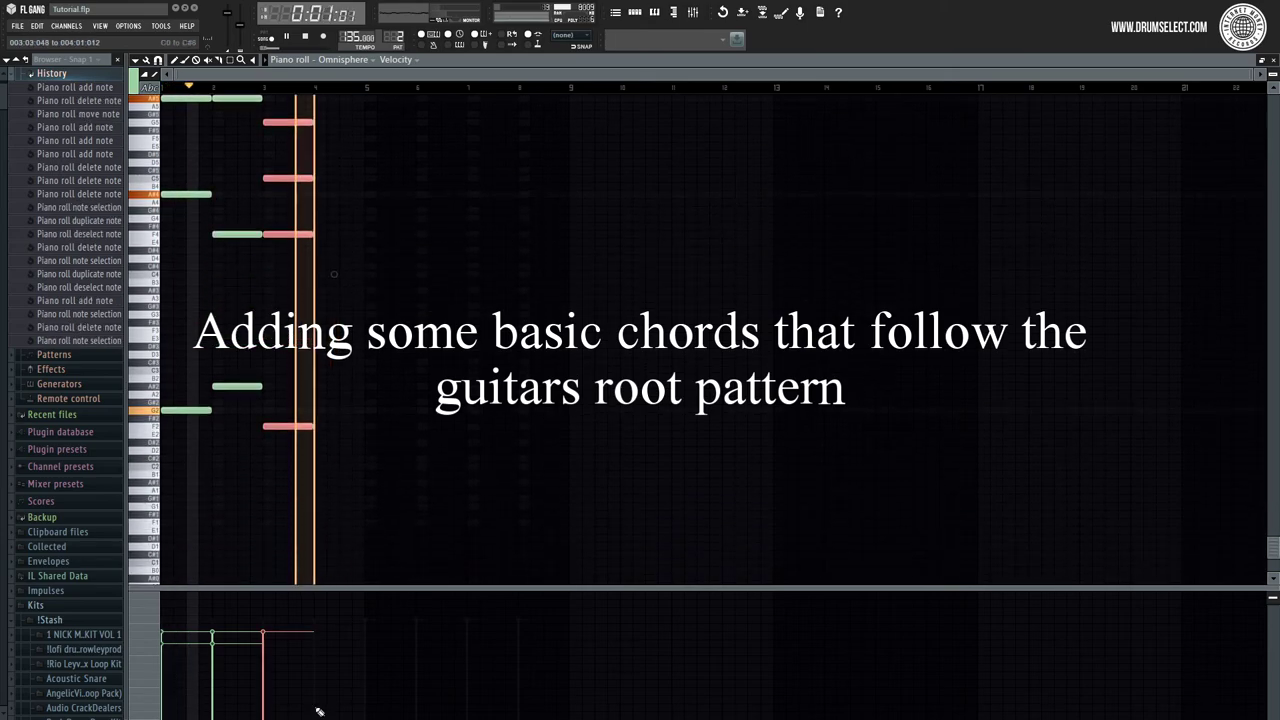
Step: Clone the Omnisphere channel in Pattern 2 and load the "Arp - Background" patch in the copy
key(F5)
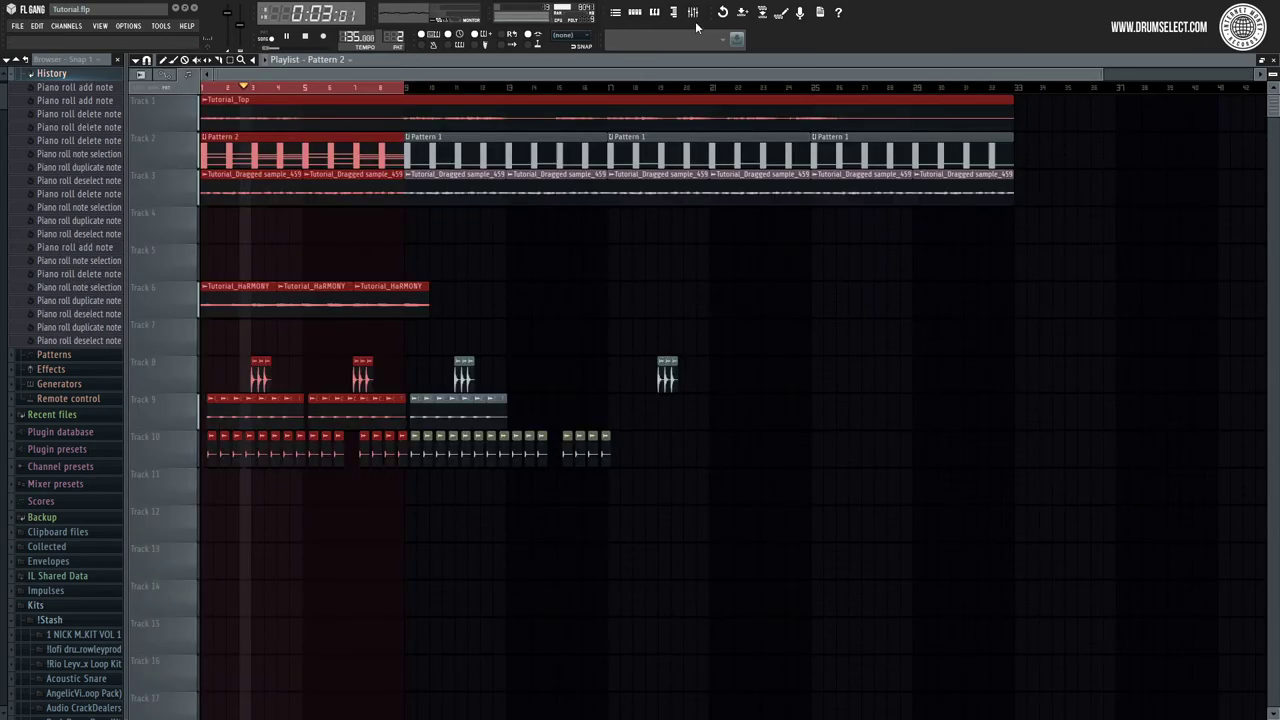
key(F6)
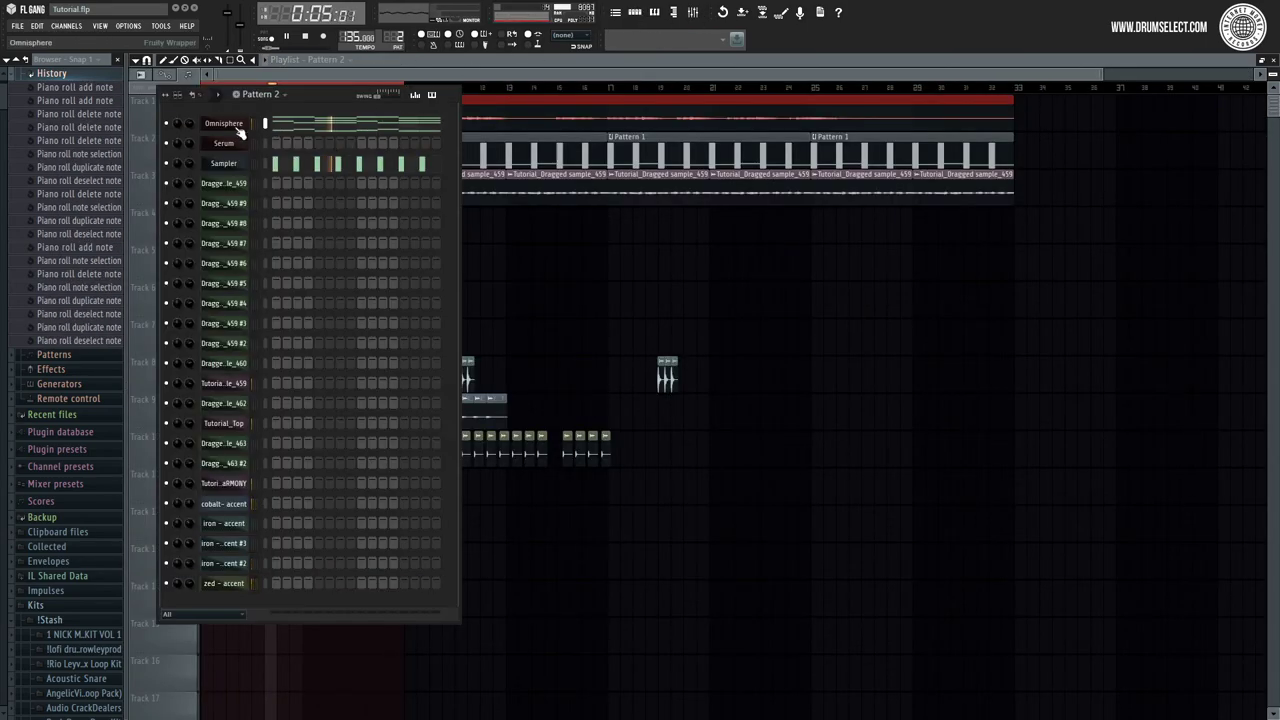
right_click(225, 126)
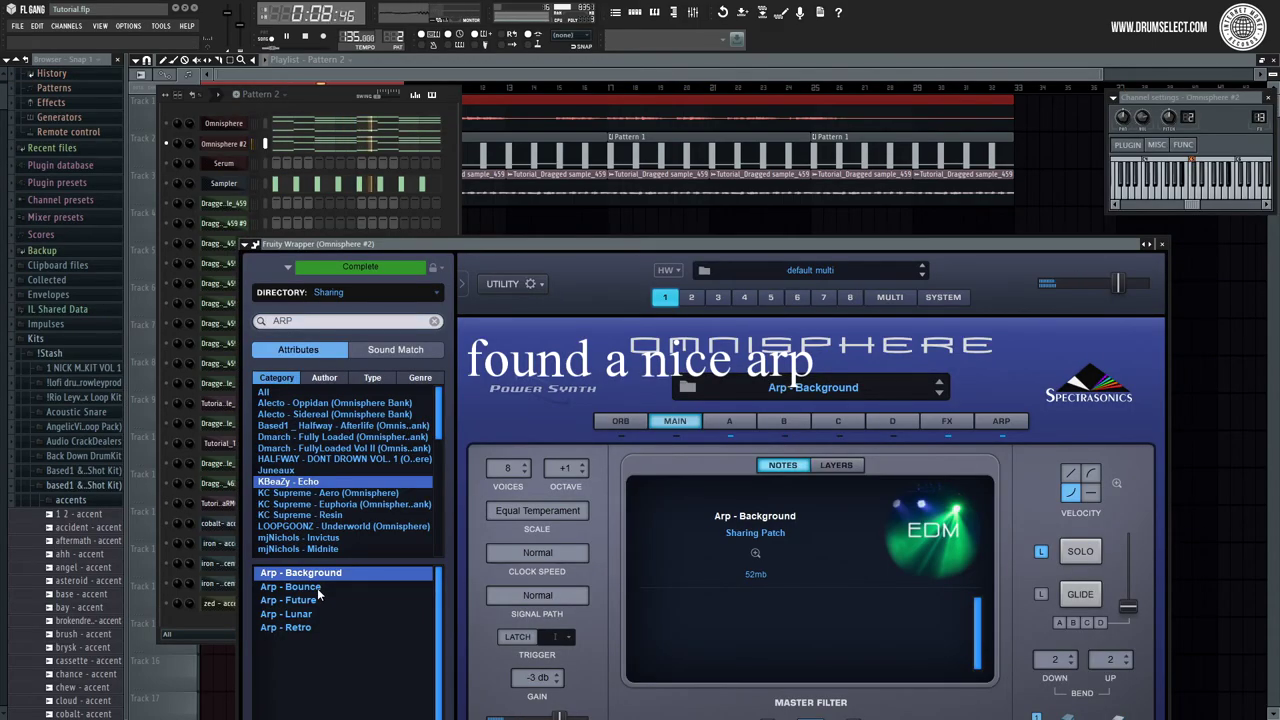
click(168, 150)
Step: Stop playback, route Omnisphere #2 to mixer insert 14 and add Fruity Parametric EQ 2 in its effect slot 8
key(F9)
key(space)
click(857, 200)
key(ctrl+l)
click(1088, 274)
click(985, 650)
Step: With the arrangement playing, lower the EQ's low-shelf band 1 and move it to about 176 Hz to reduce the sub
right_click(427, 477)
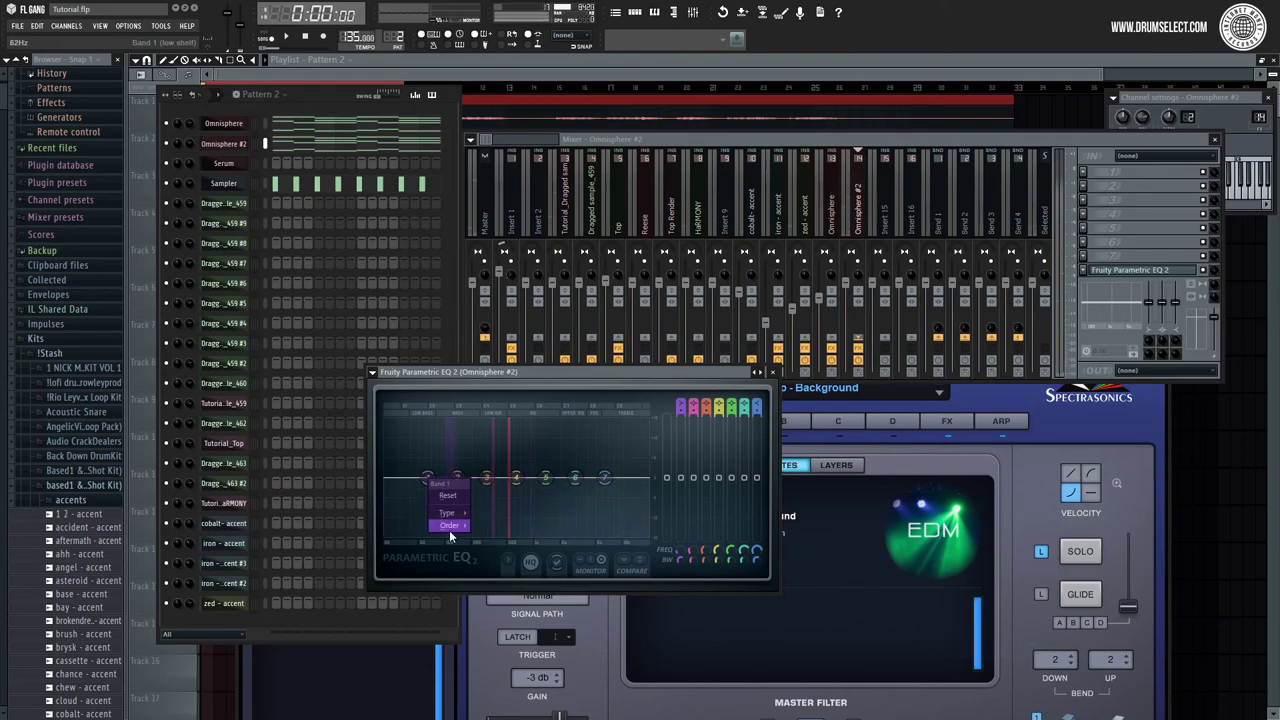
click(478, 517)
key(space)
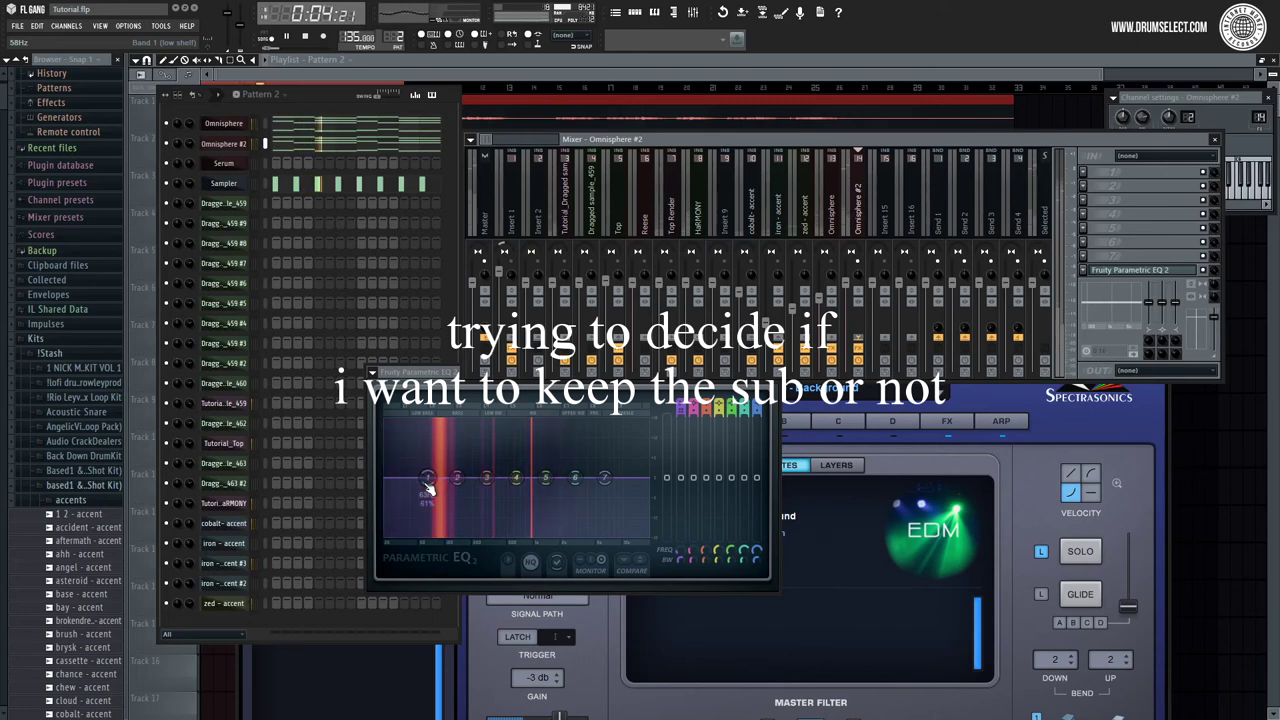
drag(428, 488, 446, 498)
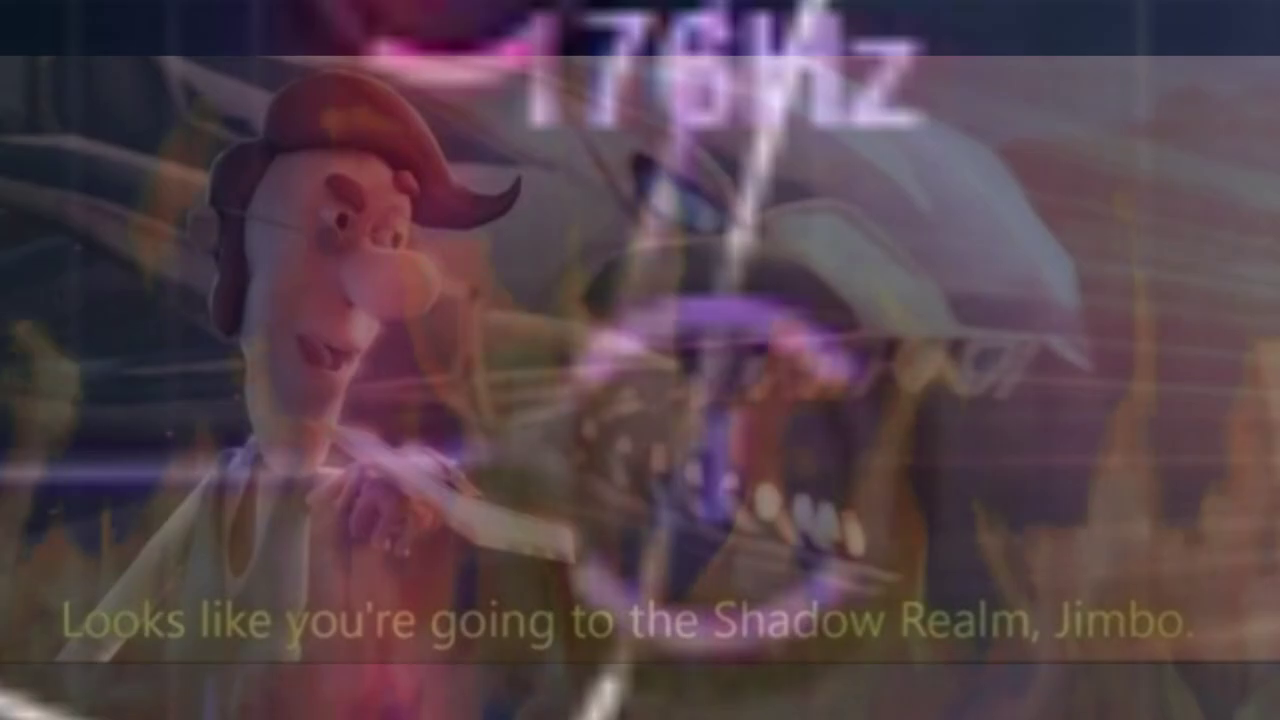